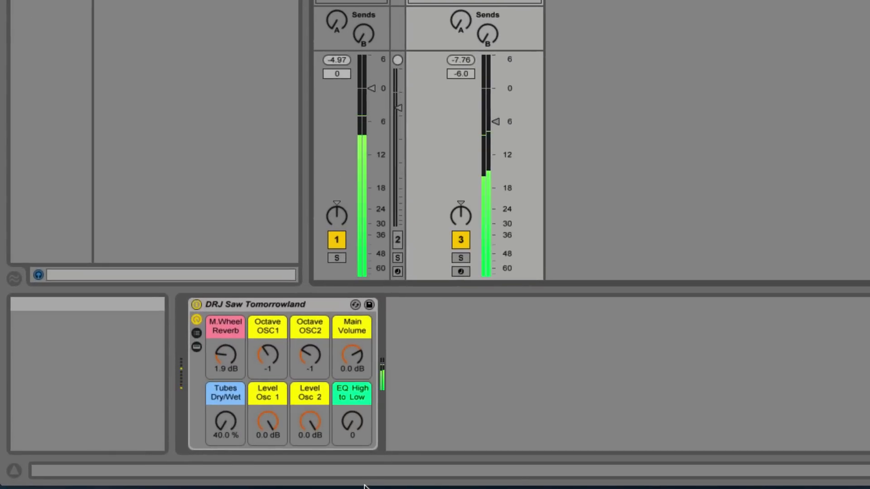
Raise the rack's EQ High to Low macro to 127.
{"action": "left_click", "coordinate": [351, 422]}
{"action": "left_click_drag", "start_coordinate": [350, 422], "coordinate": [350, 376]}
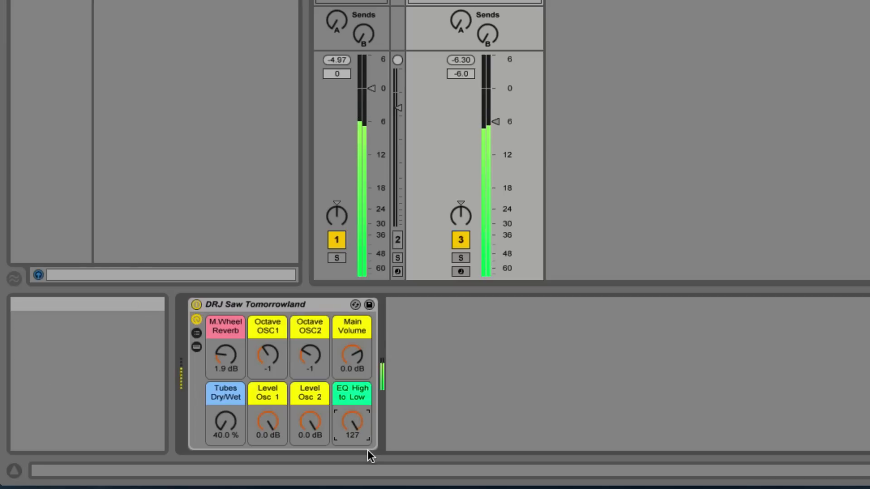
Try the Tubes Dry/Wet macro at 100 % and return it to 40 %.
{"action": "left_click_drag", "start_coordinate": [233, 425], "coordinate": [233, 387]}
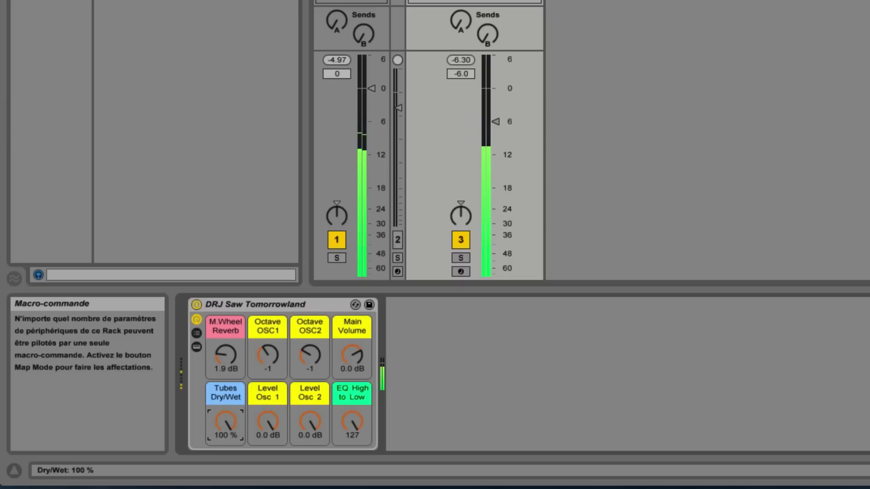
{"action": "left_click_drag", "start_coordinate": [226, 422], "coordinate": [226, 456]}
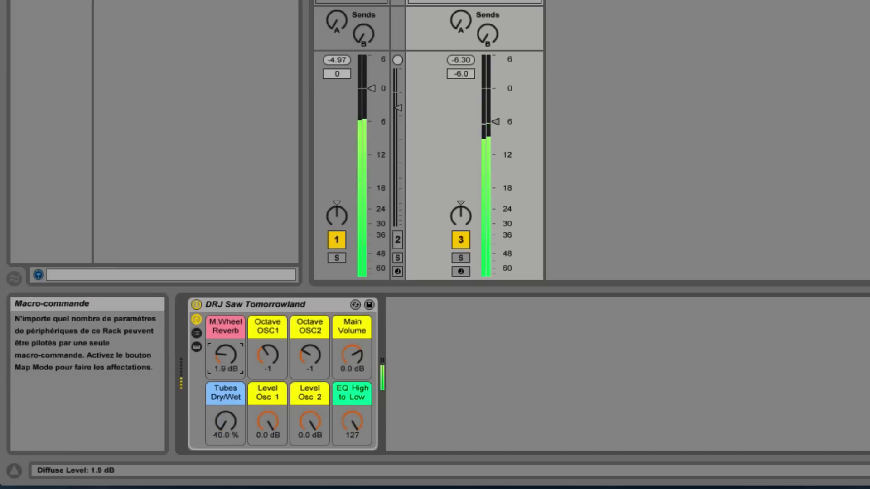
{"action": "mouse_move", "coordinate": [225, 355]}
{"action": "left_mouse_down"}
{"action": "mouse_move", "coordinate": [226, 376]}
{"action": "mouse_move", "coordinate": [225, 361]}
{"action": "left_mouse_up"}
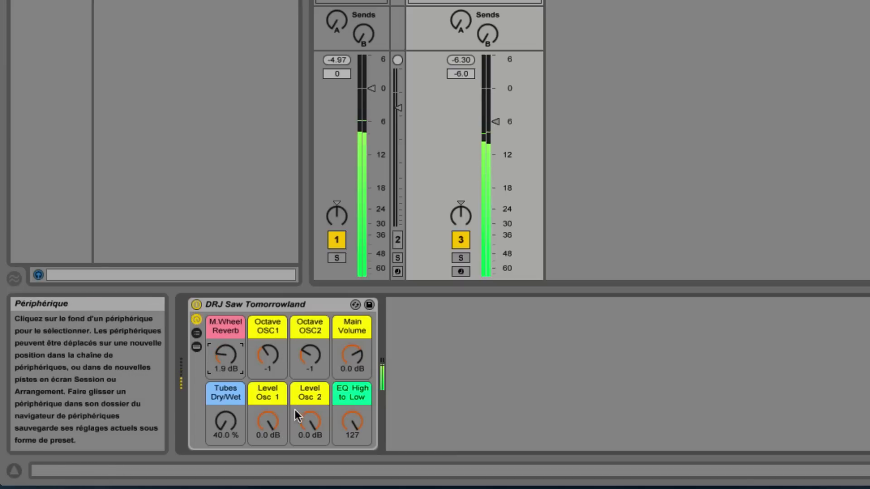
{"action": "left_click_drag", "start_coordinate": [310, 422], "coordinate": [283, 420]}
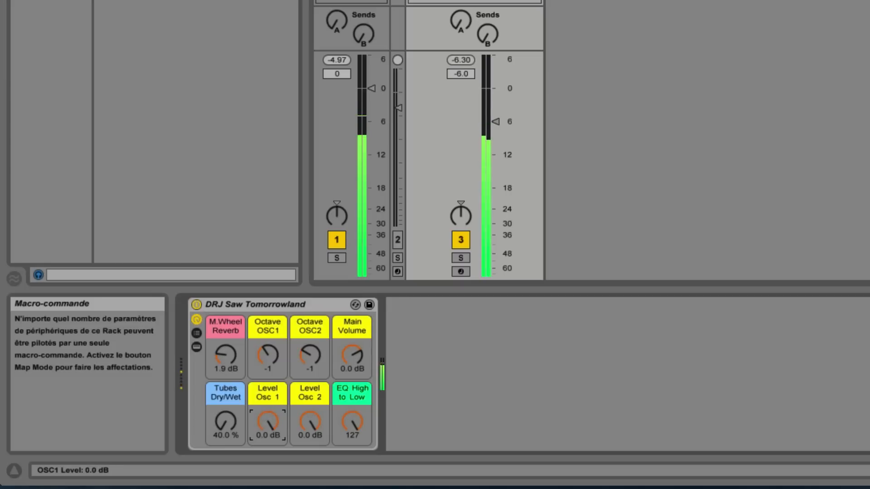
Try the OSC1 octave at -2 and the OSC2 octave at 1 with the Osc 2 level at -40 dB.
{"action": "left_click", "coordinate": [270, 362]}
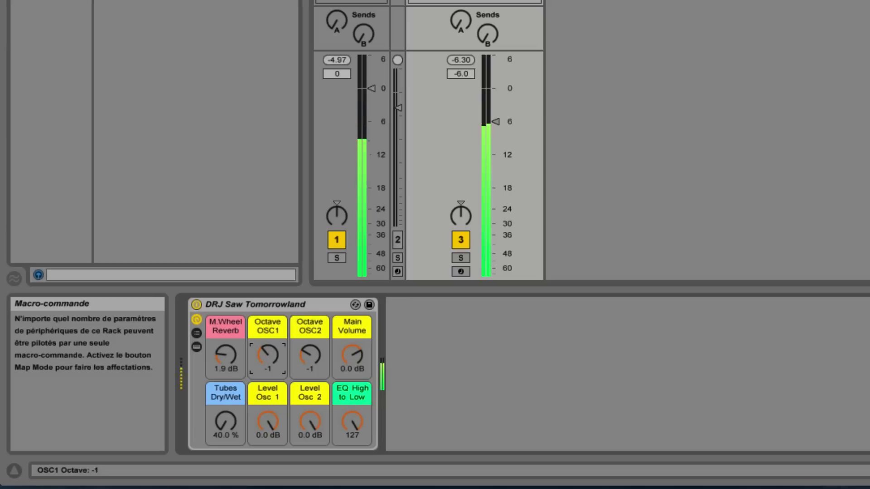
{"action": "left_click_drag", "start_coordinate": [280, 361], "coordinate": [279, 362]}
{"action": "left_click", "coordinate": [316, 358]}
{"action": "left_click_drag", "start_coordinate": [314, 354], "coordinate": [314, 355]}
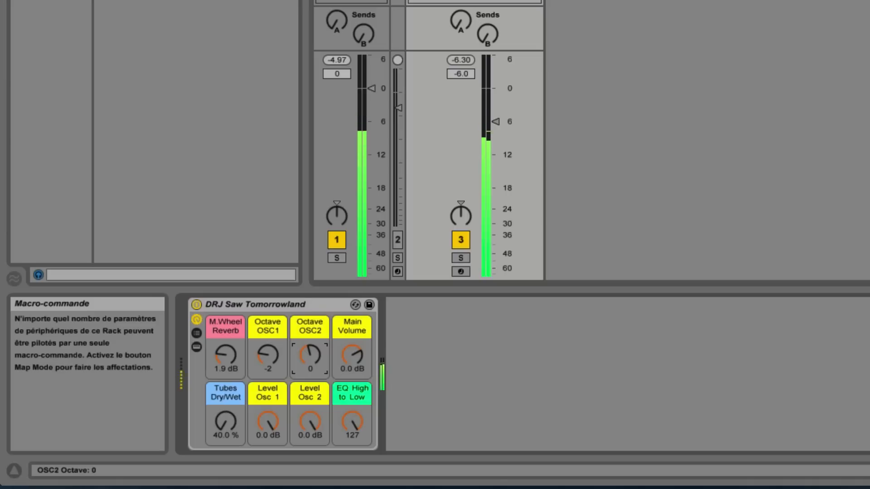
{"action": "left_click_drag", "start_coordinate": [315, 354], "coordinate": [315, 353]}
{"action": "left_click_drag", "start_coordinate": [309, 420], "coordinate": [309, 451]}
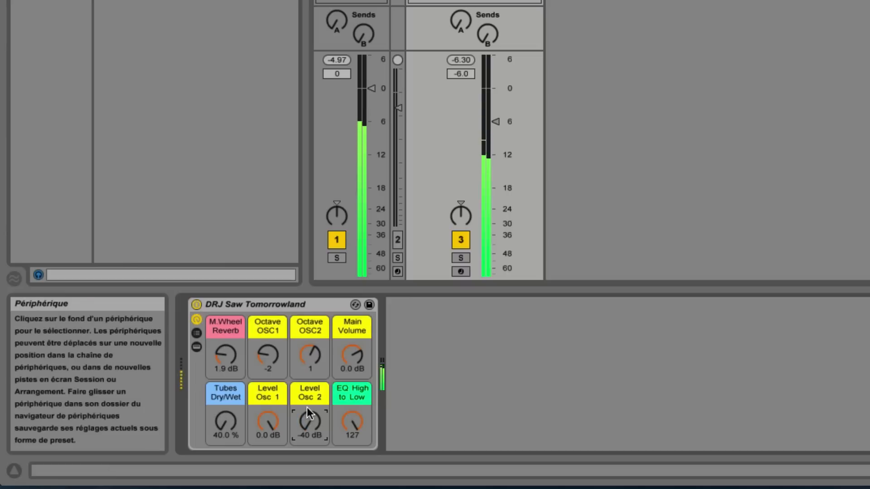
Restore the Osc 2 level to 0.0 dB and return both oscillator octave macros to -1.
{"action": "left_click_drag", "start_coordinate": [352, 421], "coordinate": [310, 404]}
{"action": "left_click_drag", "start_coordinate": [268, 355], "coordinate": [268, 351]}
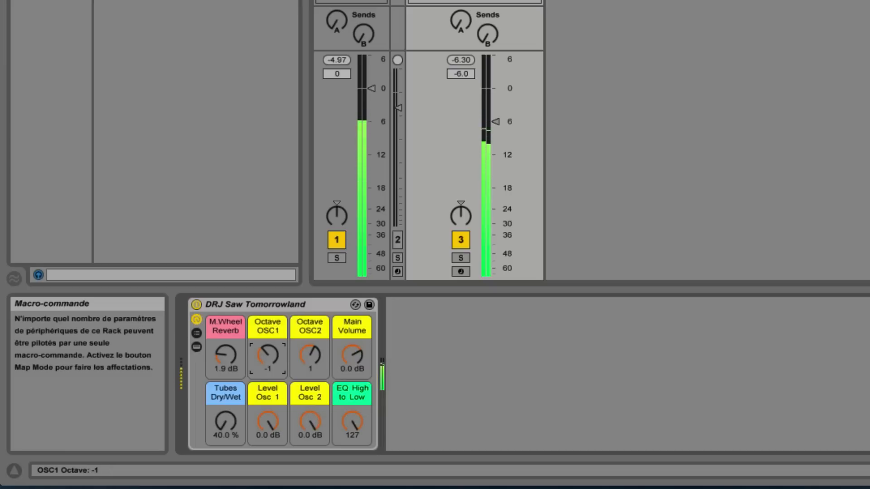
{"action": "left_click", "coordinate": [309, 352]}
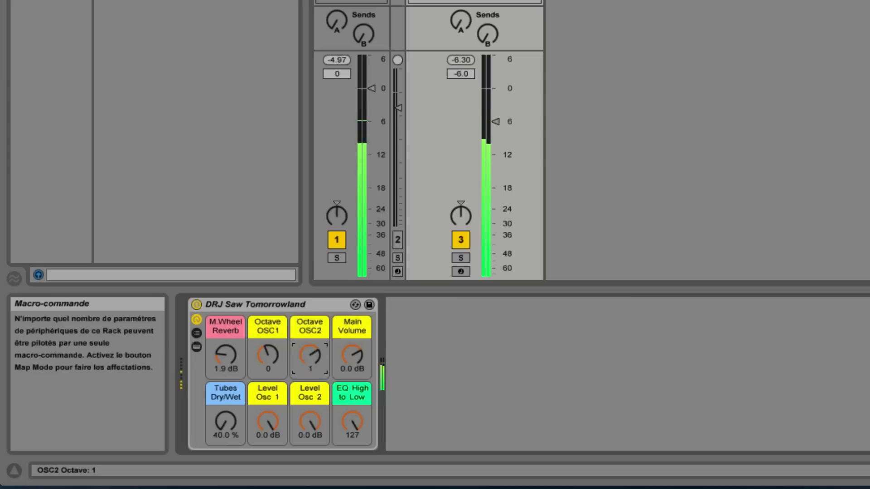
{"action": "left_click_drag", "start_coordinate": [309, 353], "coordinate": [274, 361]}
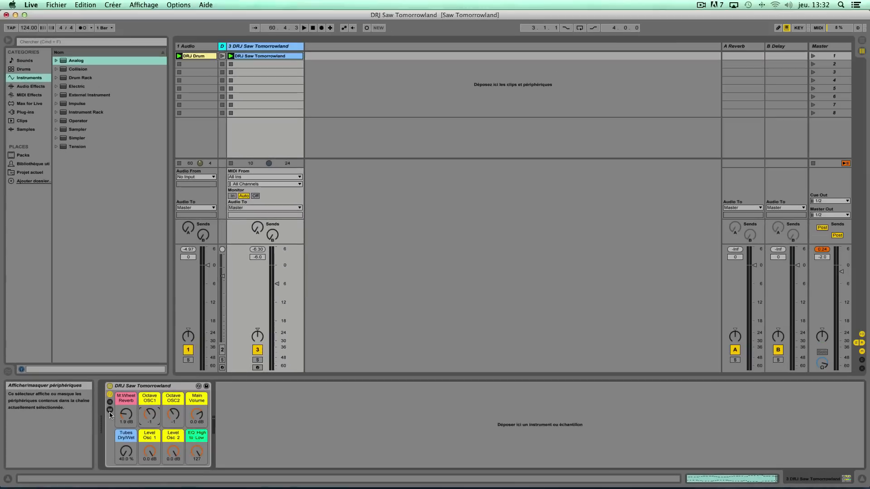
Show the devices inside the DRJ Saw Tomorrowland rack and examine the chain up to the Reverb's Diffuse control.
{"action": "left_click", "coordinate": [196, 347]}
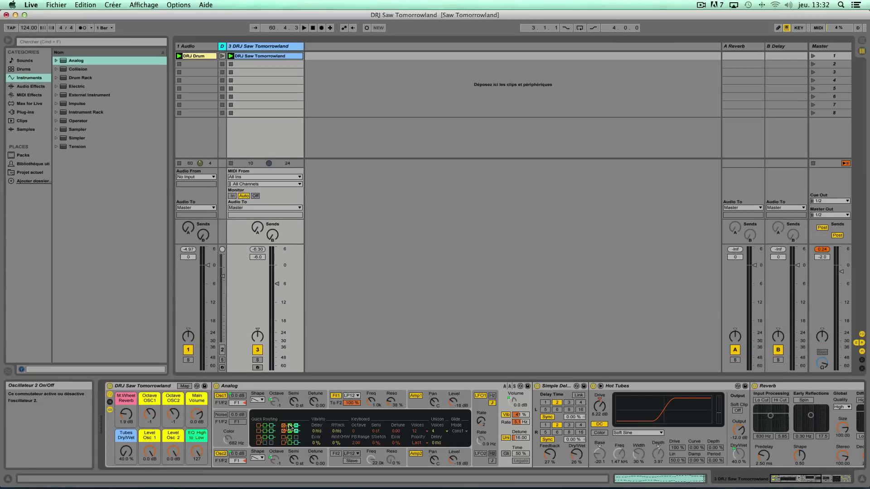
{"action": "scroll", "coordinate": [298, 414], "scroll_direction": "right", "scroll_amount": 6}
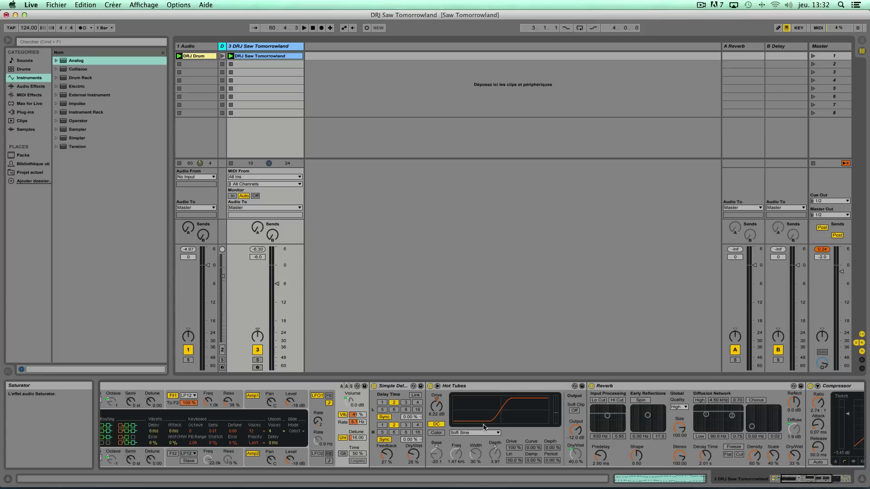
{"action": "scroll", "coordinate": [521, 424], "scroll_direction": "right", "scroll_amount": 6}
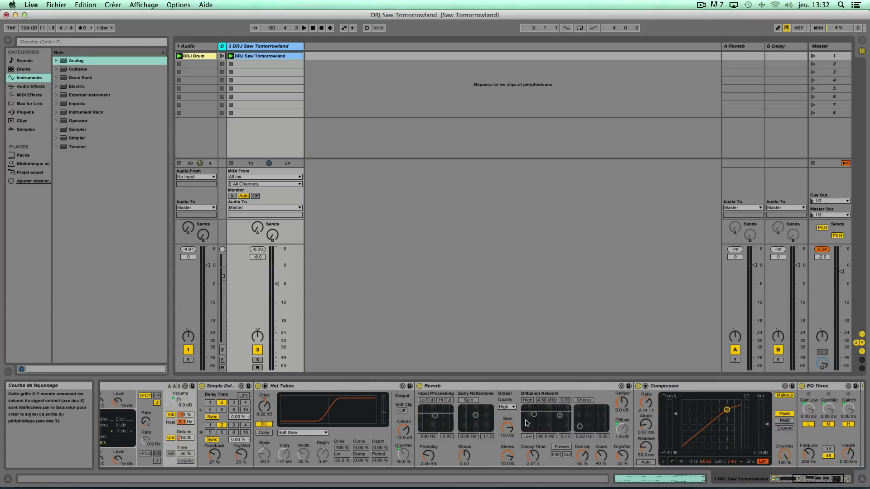
{"action": "left_click", "coordinate": [630, 428]}
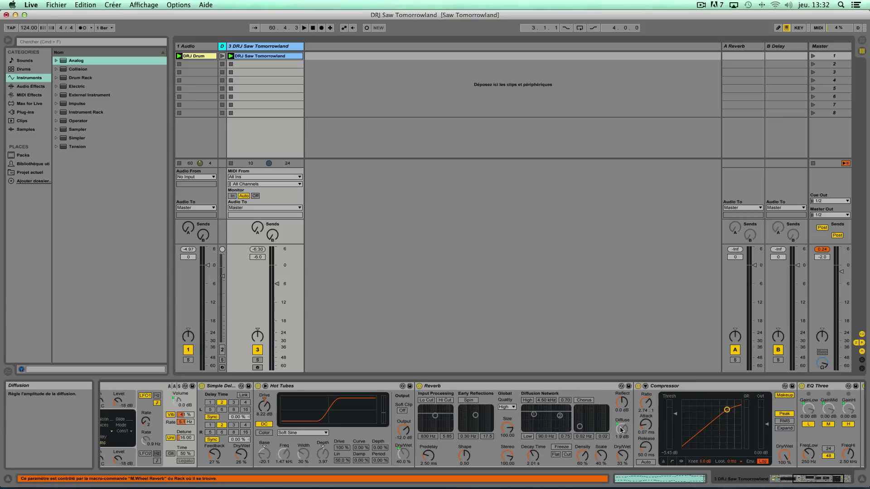
{"action": "scroll", "coordinate": [628, 425], "scroll_direction": "left", "scroll_amount": 12}
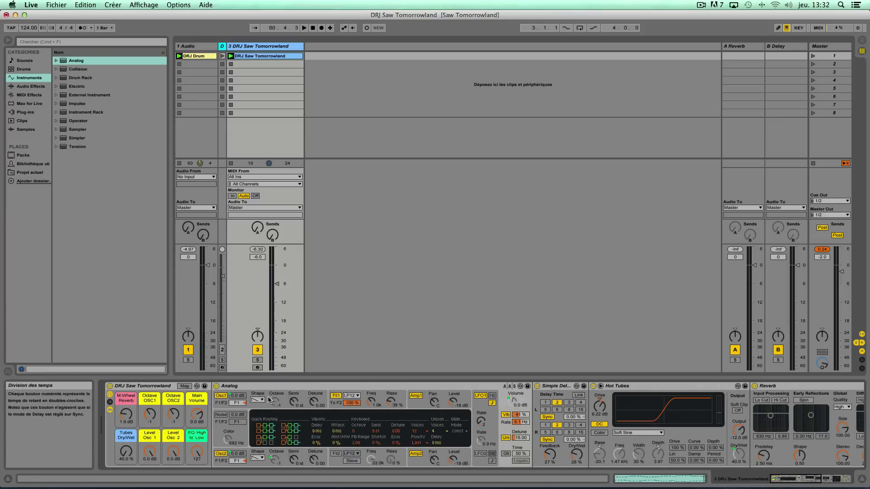
Examine the rack's remaining effects up to the Limiter, checking the EQ Three gains against the EQ High to Low macro.
{"action": "scroll", "coordinate": [528, 436], "scroll_direction": "right", "scroll_amount": 9}
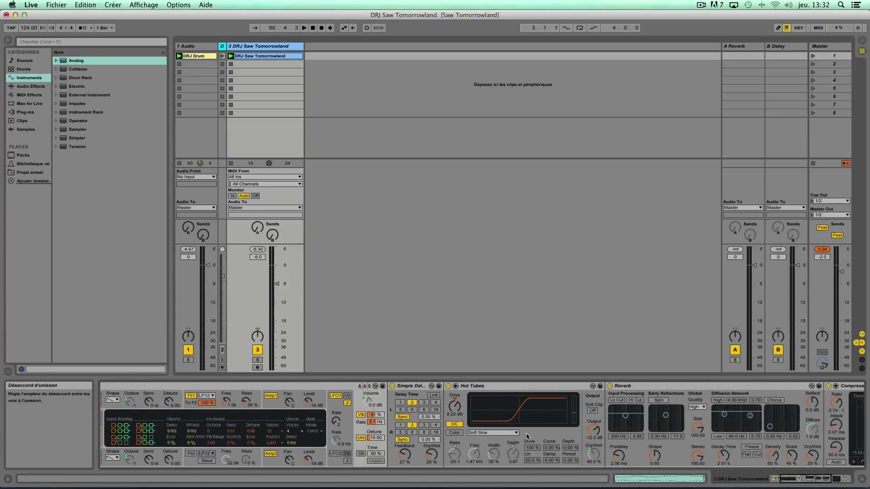
{"action": "scroll", "coordinate": [528, 436], "scroll_direction": "right", "scroll_amount": 7}
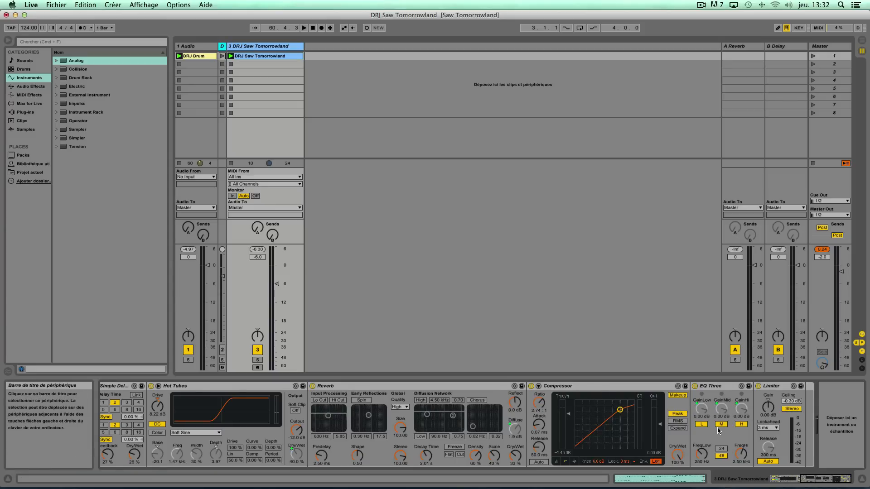
{"action": "scroll", "coordinate": [728, 419], "scroll_direction": "left", "scroll_amount": 10}
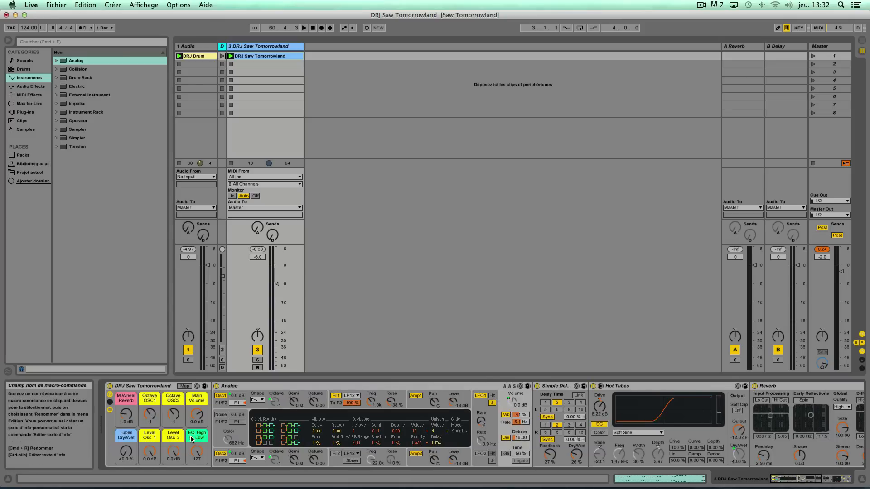
{"action": "scroll", "coordinate": [203, 441], "scroll_direction": "right", "scroll_amount": 10}
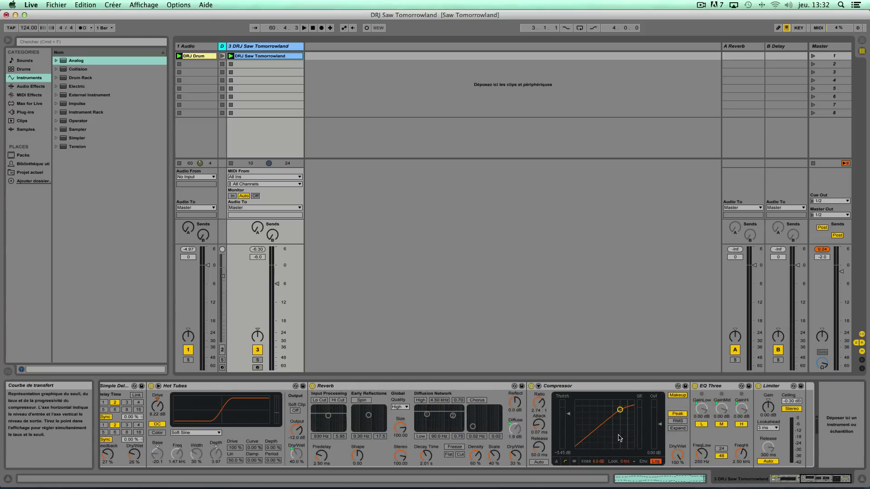
{"action": "left_click", "coordinate": [722, 407]}
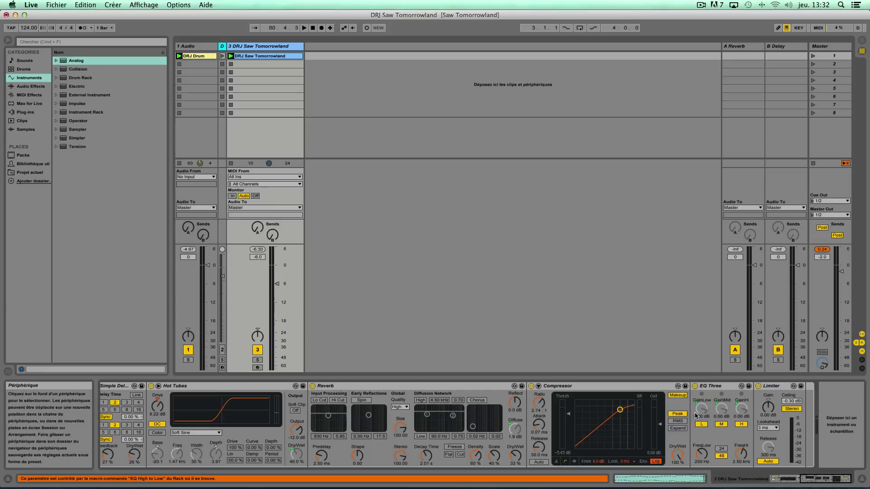
{"action": "scroll", "coordinate": [770, 419], "scroll_direction": "left", "scroll_amount": 10}
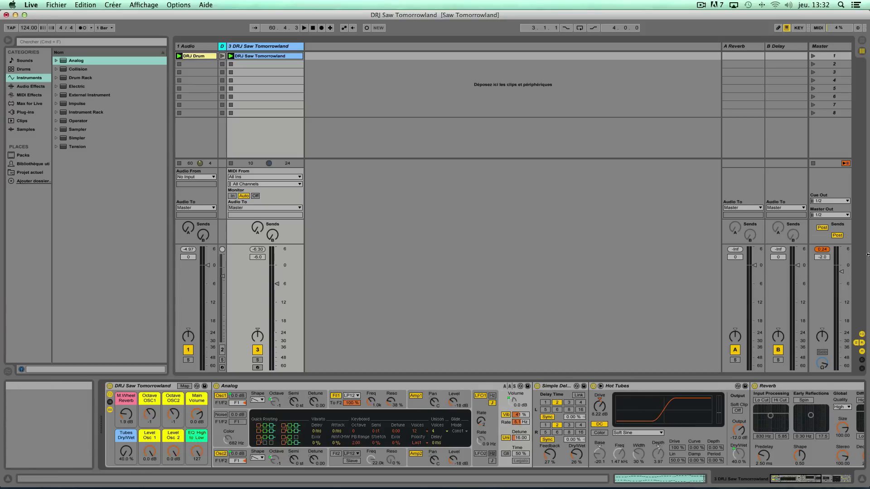
Reset the master peak indicator and create a new MIDI track carrying the Analog instrument.
{"action": "left_click", "coordinate": [821, 249]}
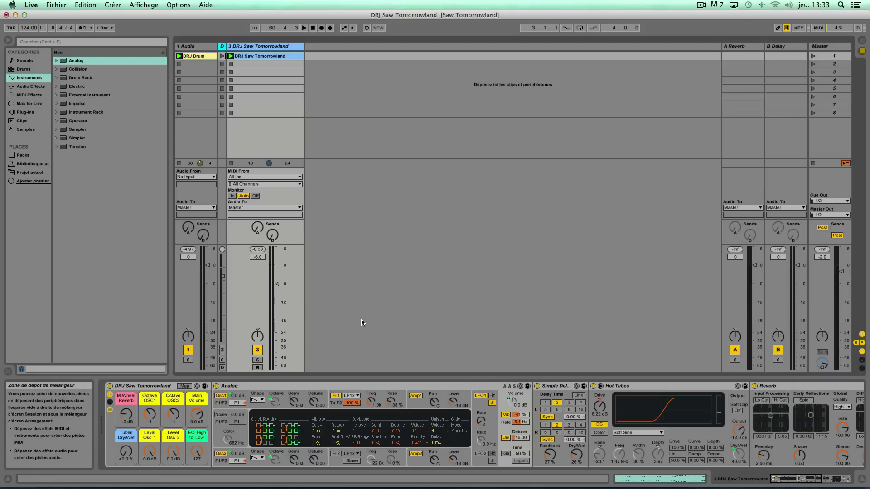
{"action": "key", "text": "shift+super+t"}
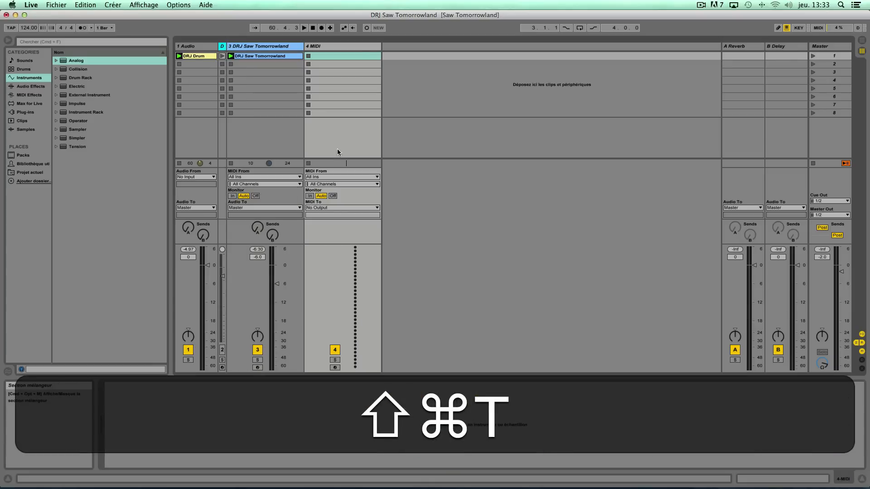
{"action": "left_click", "coordinate": [339, 47]}
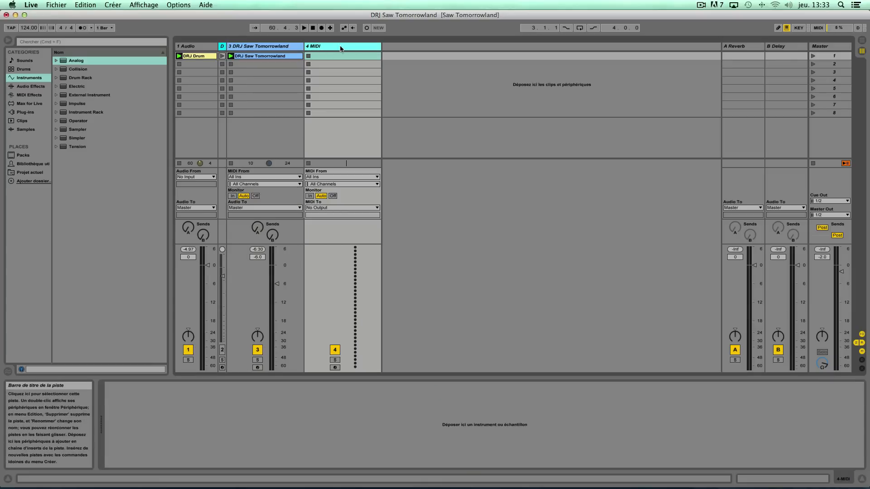
{"action": "double_click", "coordinate": [76, 61]}
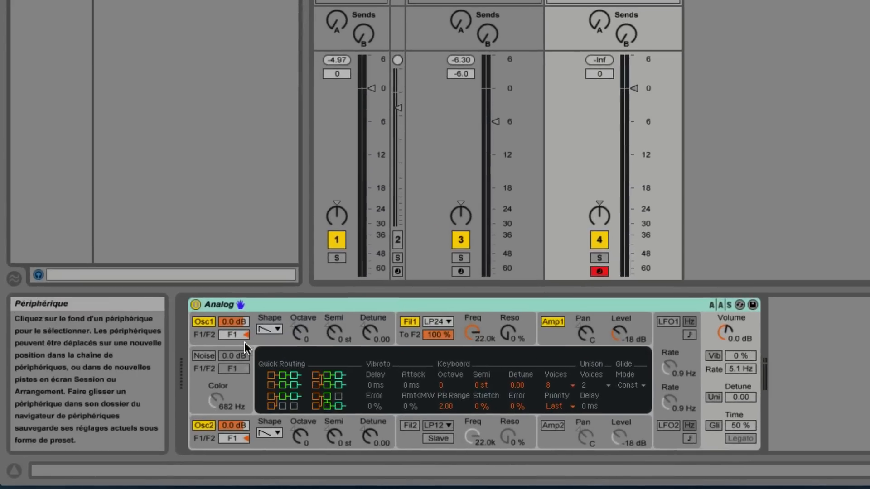
Use the sawtooth shape for Analog's oscillator 1 and set the octave of both oscillators to -1.
{"action": "left_click", "coordinate": [276, 328]}
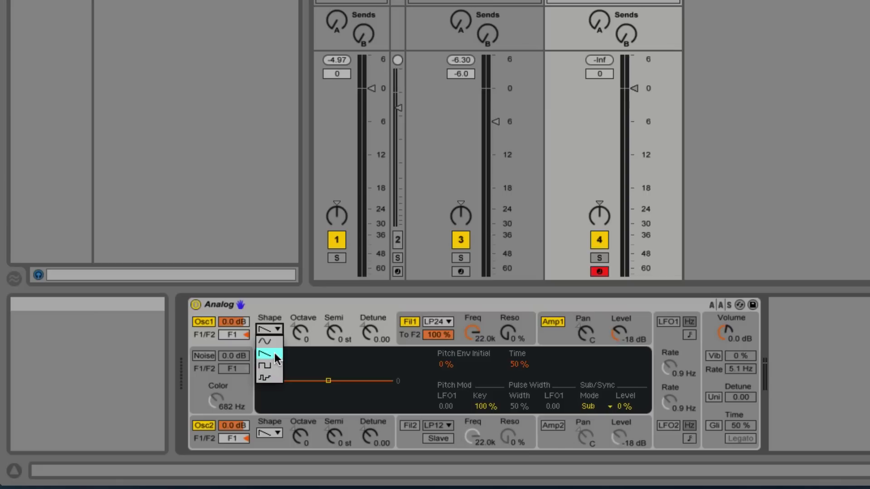
{"action": "left_click", "coordinate": [275, 354]}
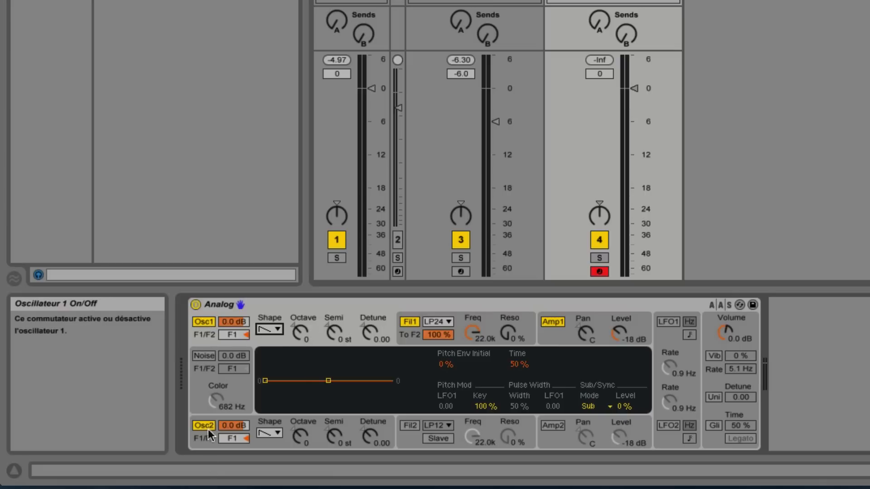
{"action": "left_click", "coordinate": [298, 335]}
{"action": "left_click_drag", "start_coordinate": [298, 335], "coordinate": [301, 335]}
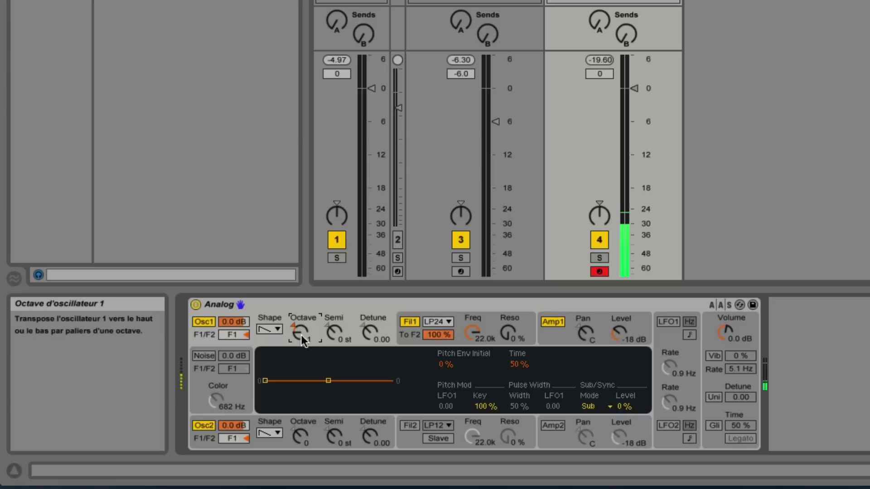
{"action": "left_click_drag", "start_coordinate": [305, 430], "coordinate": [305, 436]}
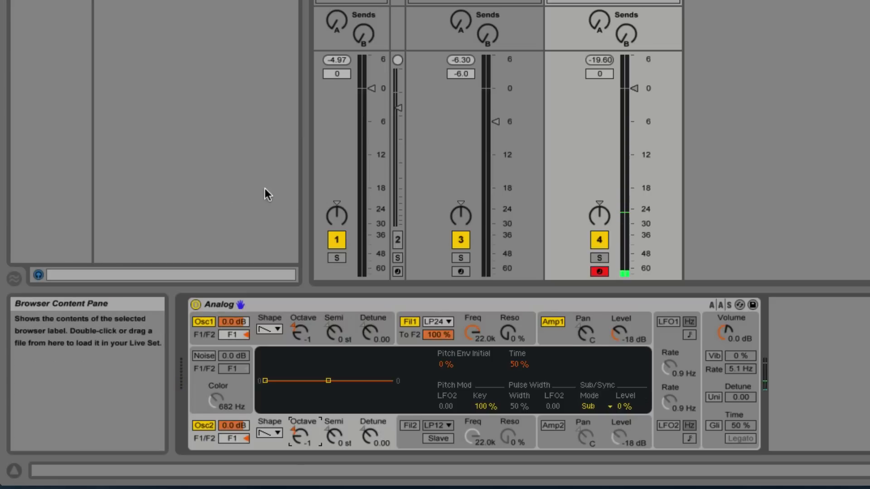
Enable Analog's vibrato and set its amount to 41 %.
{"action": "left_click", "coordinate": [750, 322]}
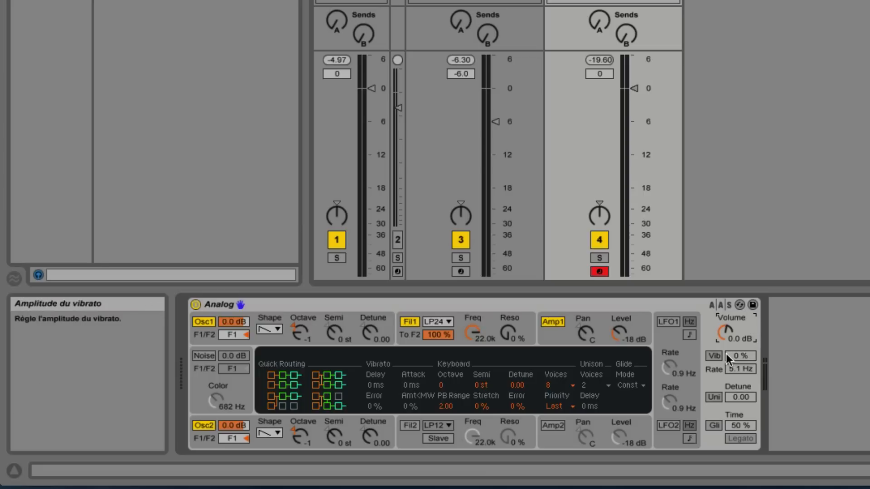
{"action": "left_click", "coordinate": [706, 358]}
{"action": "left_click", "coordinate": [706, 358]}
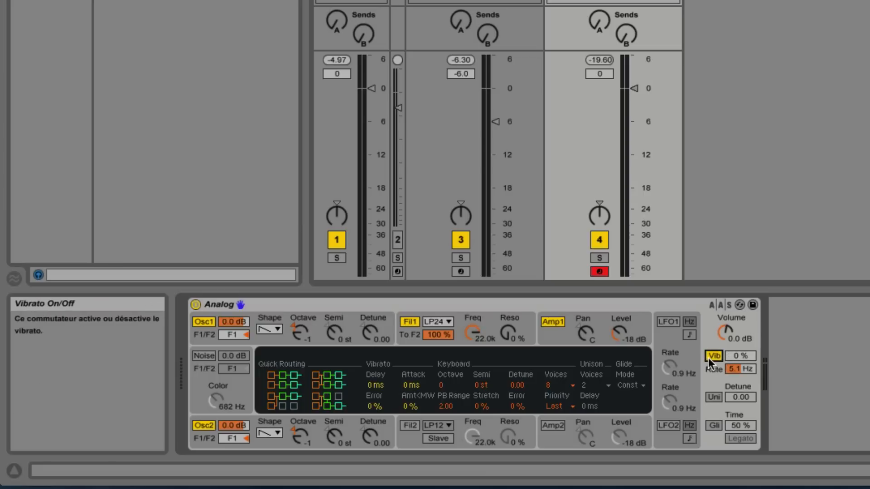
{"action": "left_click", "coordinate": [750, 357]}
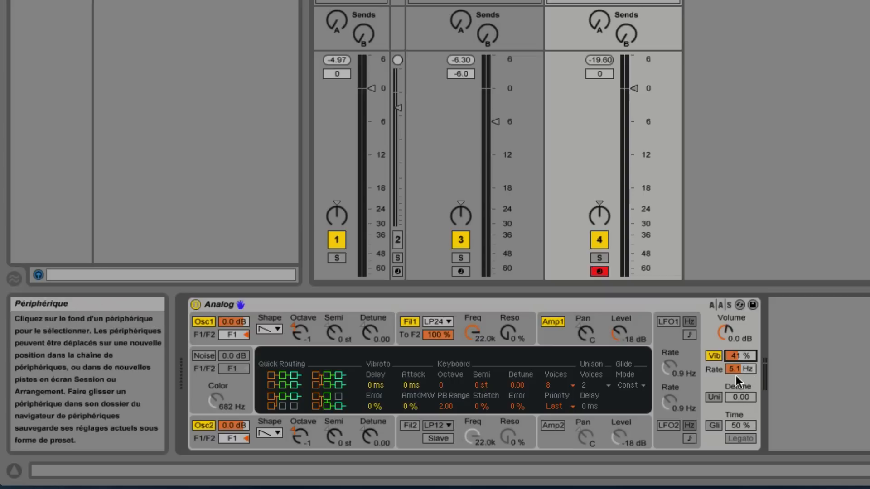
Enable Analog's unison with a detune of 16.00 and 4 unison voices.
{"action": "left_click", "coordinate": [715, 398]}
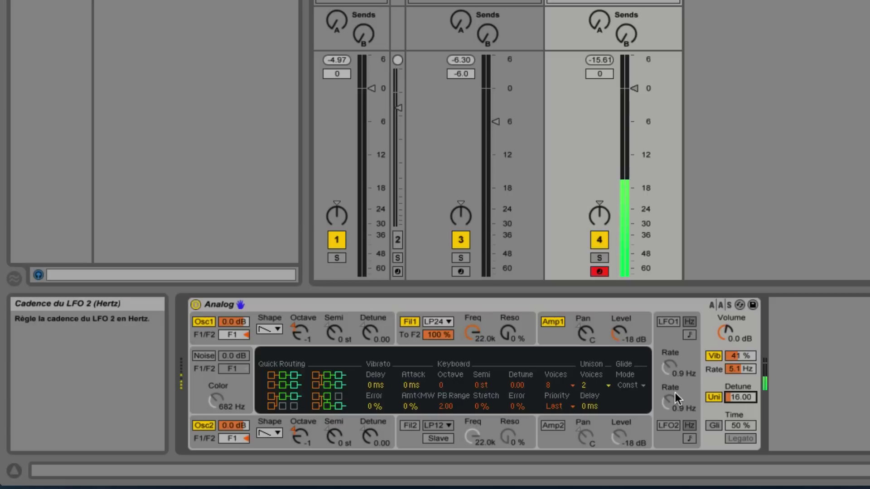
{"action": "left_click", "coordinate": [601, 386]}
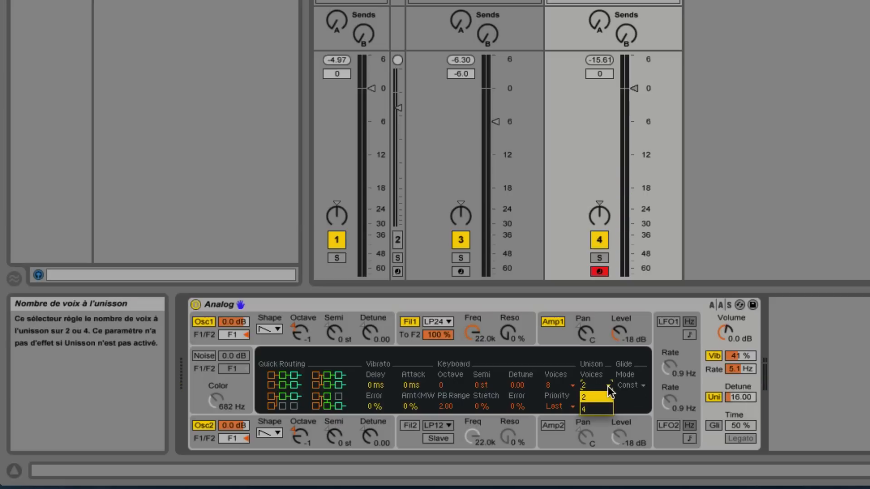
{"action": "left_click", "coordinate": [593, 404]}
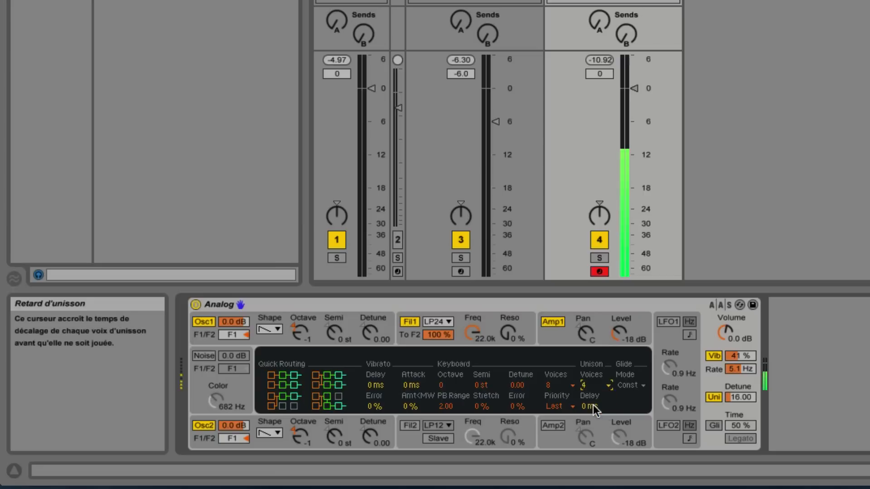
Compare the sound of 2 unison voices against 4 and return the unison voices to 4.
{"action": "left_click", "coordinate": [608, 387]}
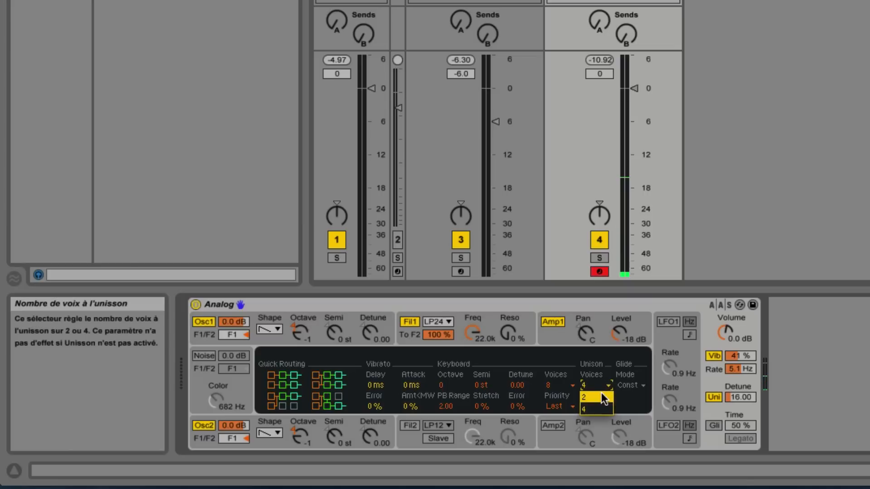
{"action": "left_click", "coordinate": [602, 396]}
{"action": "left_click", "coordinate": [605, 389]}
{"action": "left_click", "coordinate": [603, 408]}
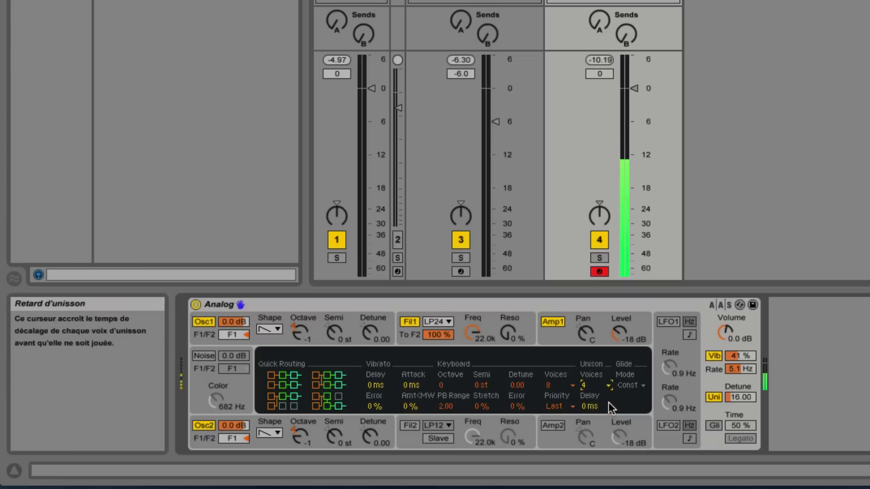
Set Analog's keyboard voices to 12 and oscillator 2's initial pitch envelope amount to 12 %.
{"action": "left_click", "coordinate": [566, 387]}
{"action": "left_click", "coordinate": [561, 313]}
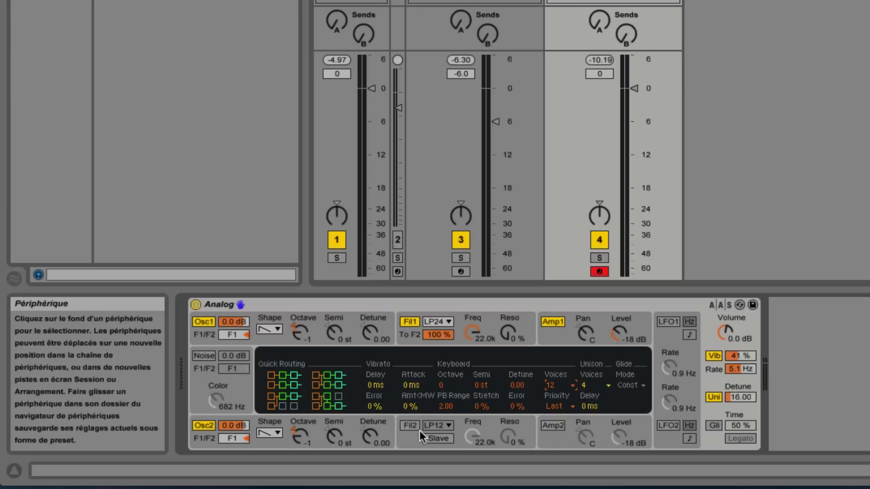
{"action": "left_click", "coordinate": [273, 443]}
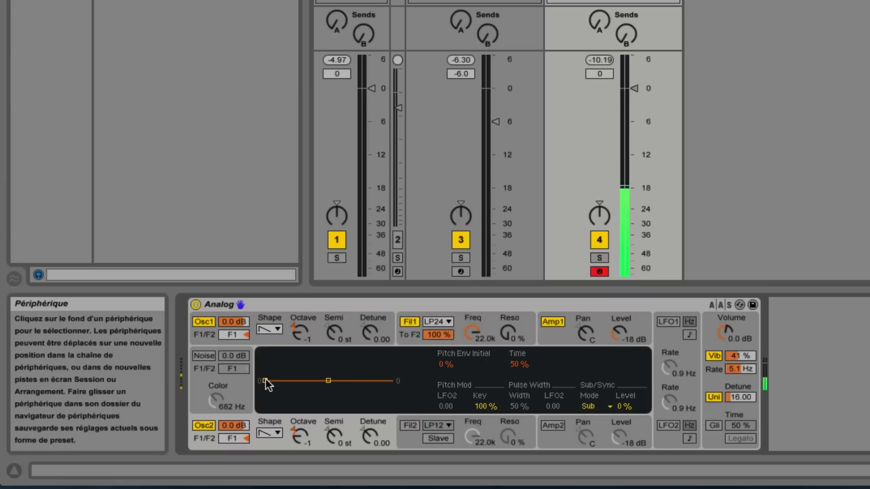
{"action": "mouse_move", "coordinate": [266, 369]}
{"action": "left_mouse_down"}
{"action": "mouse_move", "coordinate": [266, 348]}
{"action": "mouse_move", "coordinate": [265, 378]}
{"action": "left_mouse_up"}
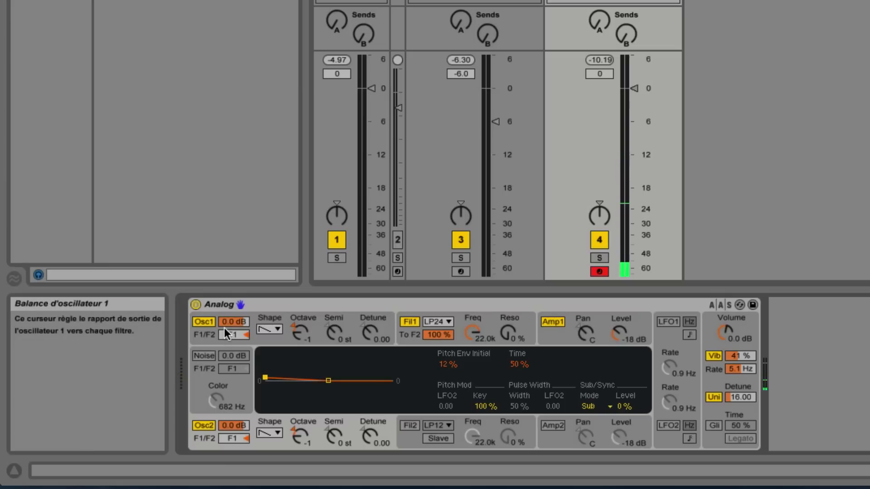
Change filter 1 to Low-pass 12dB/oct with a cutoff frequency of 1.0k and a resonance of 38 %.
{"action": "left_click", "coordinate": [494, 319]}
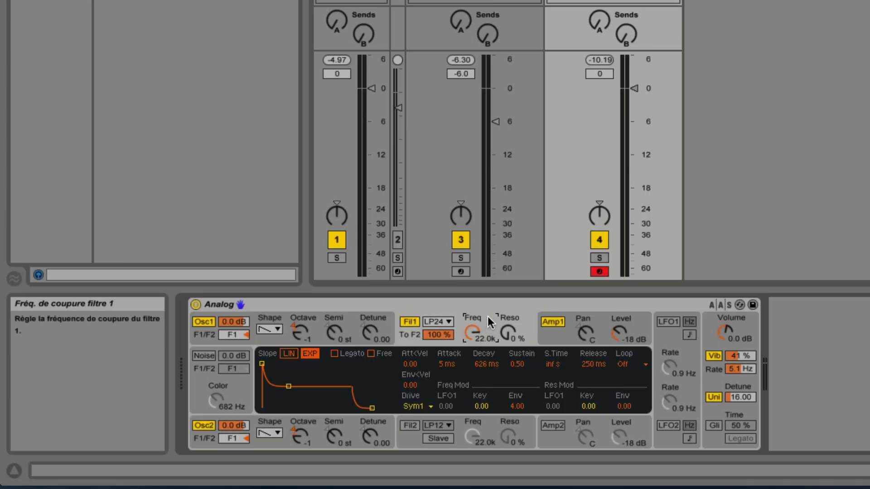
{"action": "left_click", "coordinate": [444, 322]}
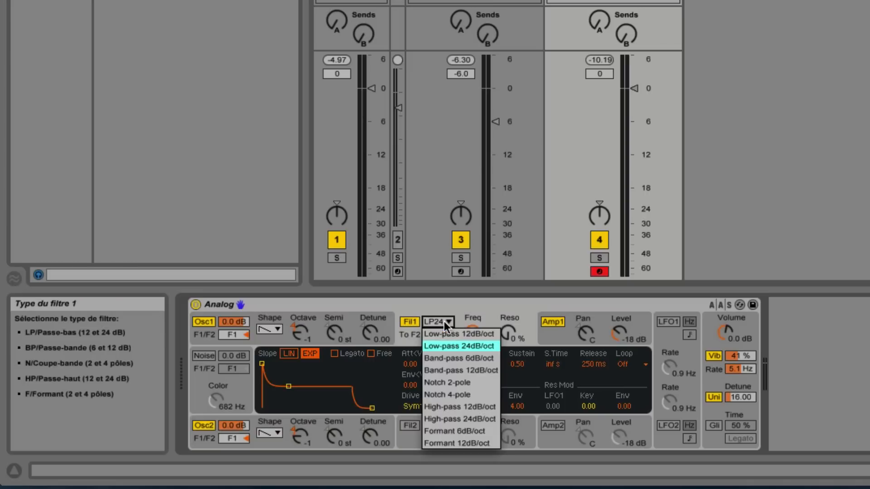
{"action": "left_click", "coordinate": [449, 334]}
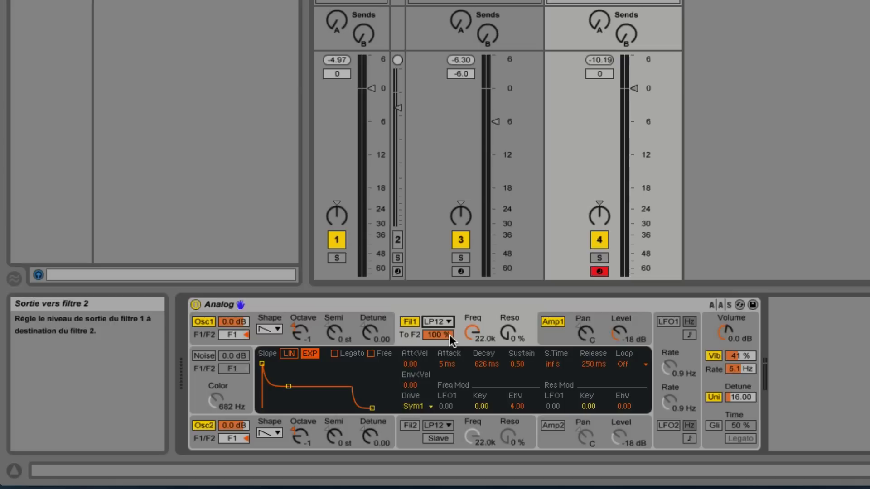
{"action": "left_click", "coordinate": [473, 332]}
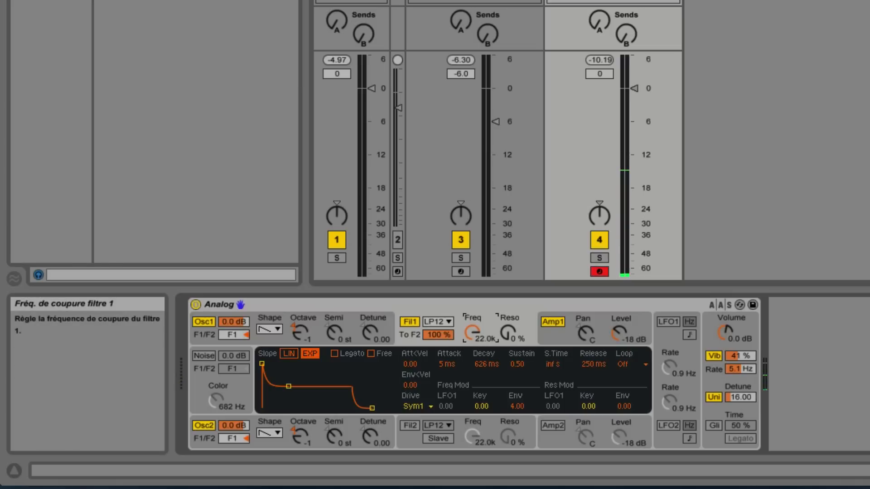
{"action": "left_click_drag", "start_coordinate": [473, 332], "coordinate": [473, 364]}
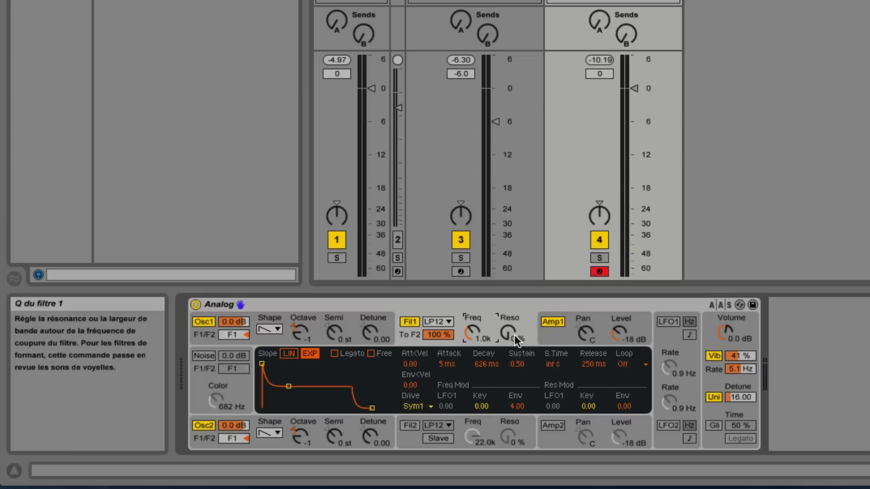
{"action": "left_click_drag", "start_coordinate": [515, 335], "coordinate": [515, 328]}
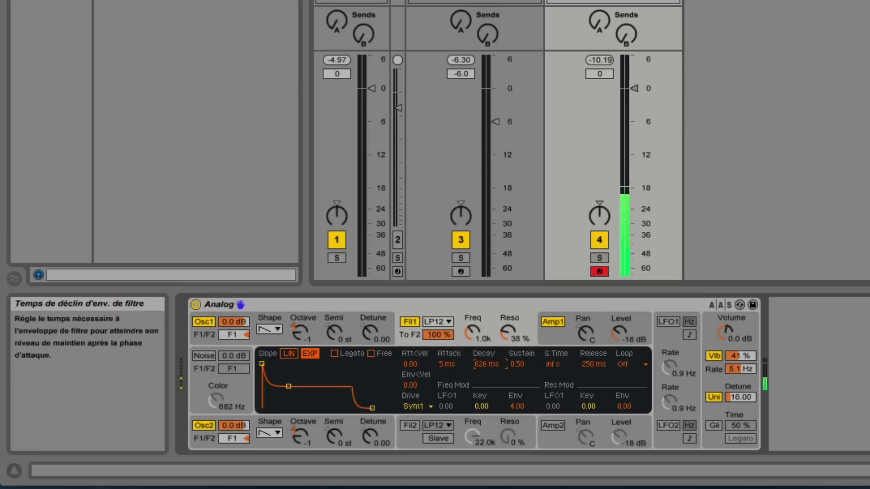
Set the decay of filter 1's envelope to 11 s.
{"action": "mouse_move", "coordinate": [486, 364]}
{"action": "left_mouse_down"}
{"action": "mouse_move", "coordinate": [486, 342]}
{"action": "mouse_move", "coordinate": [491, 362]}
{"action": "left_mouse_up"}
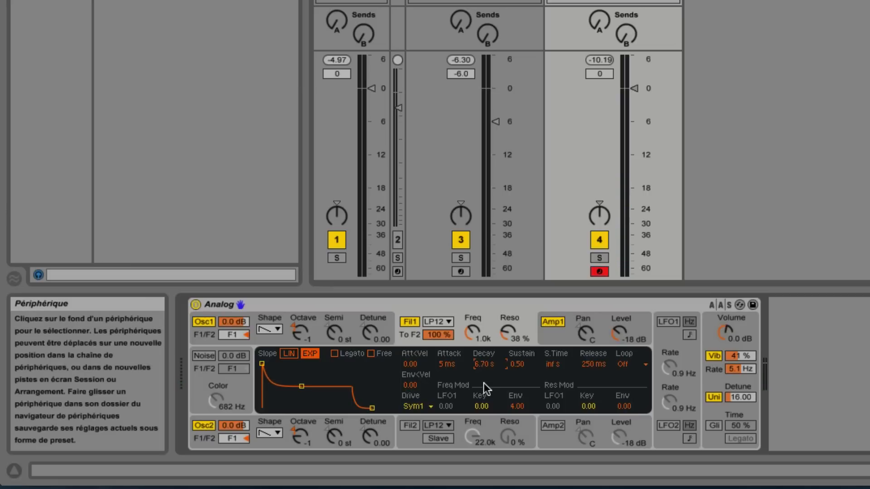
{"action": "type", "text": "11"}
{"action": "key", "text": "Return"}
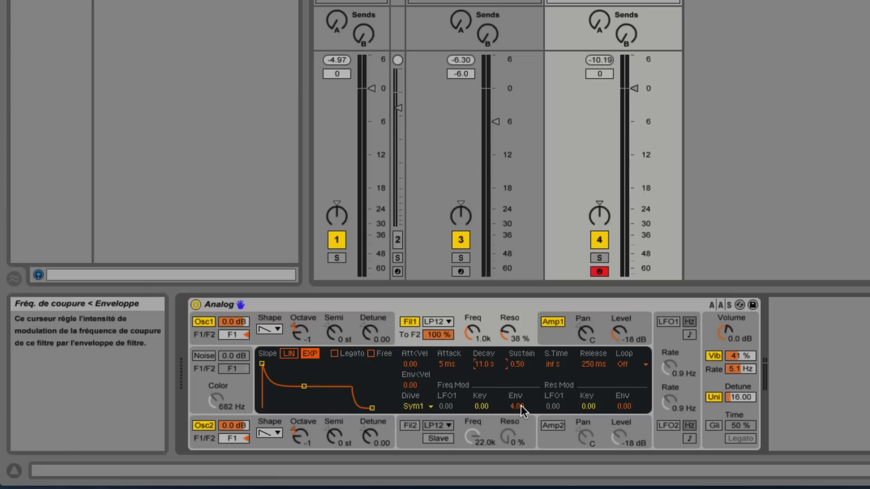
Enable LFO 1, sync its rate to the tempo and set the rate to 2.
{"action": "left_click", "coordinate": [667, 323]}
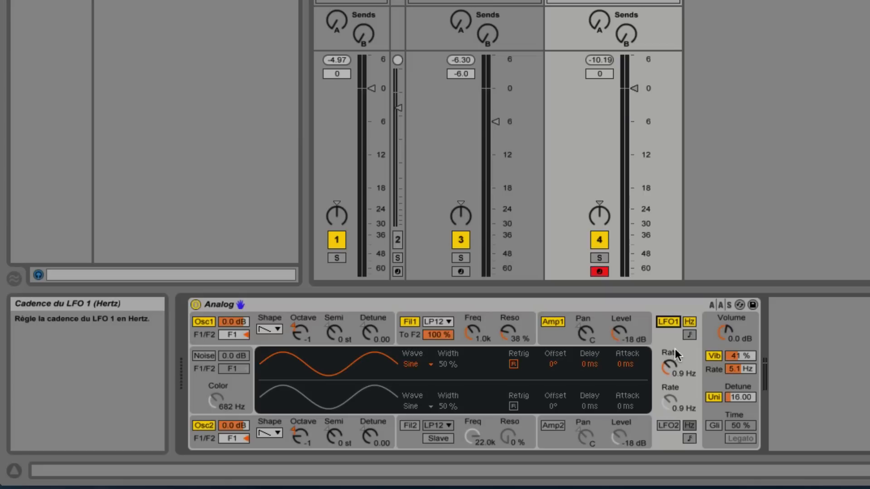
{"action": "left_click", "coordinate": [689, 335]}
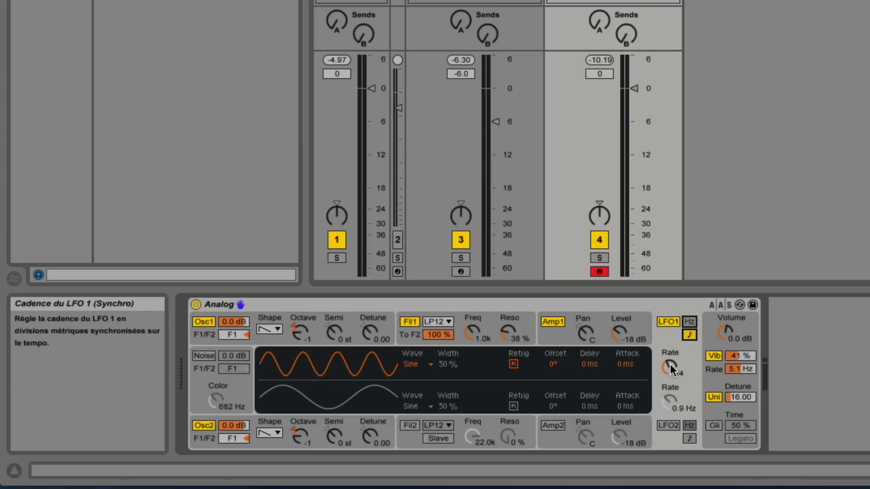
{"action": "left_click", "coordinate": [688, 322]}
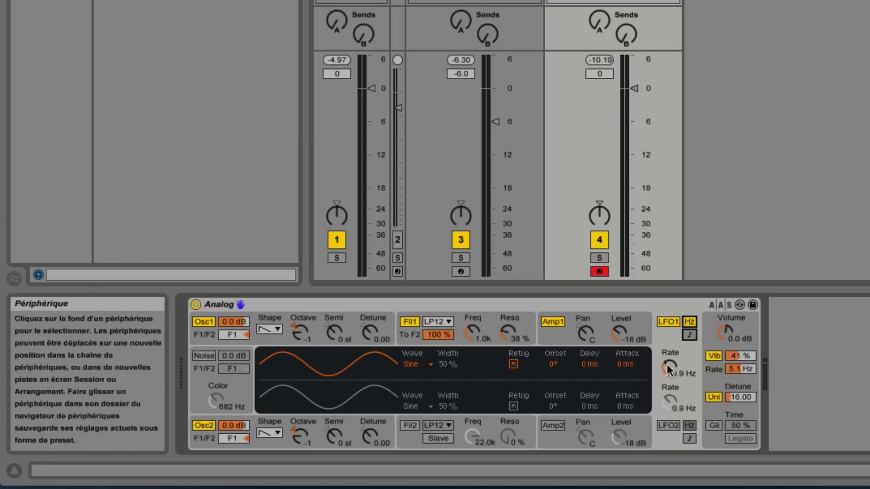
{"action": "left_click", "coordinate": [689, 337]}
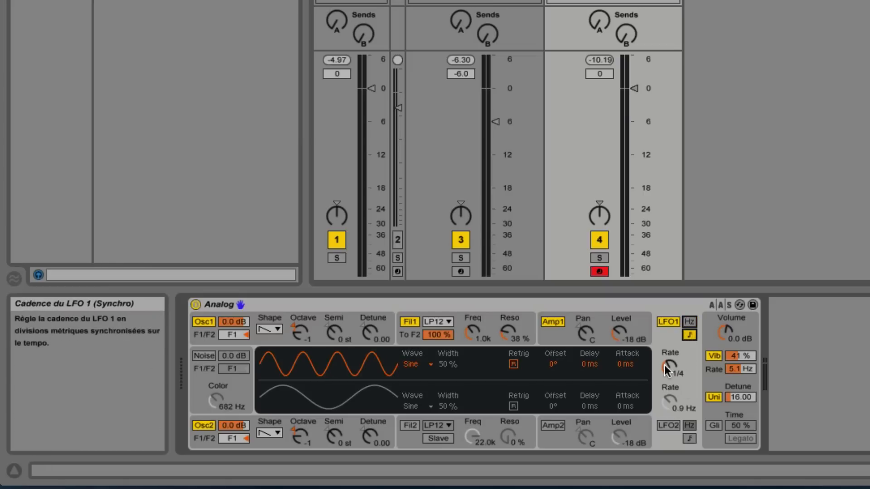
{"action": "left_click", "coordinate": [668, 367]}
{"action": "left_click_drag", "start_coordinate": [668, 367], "coordinate": [668, 388]}
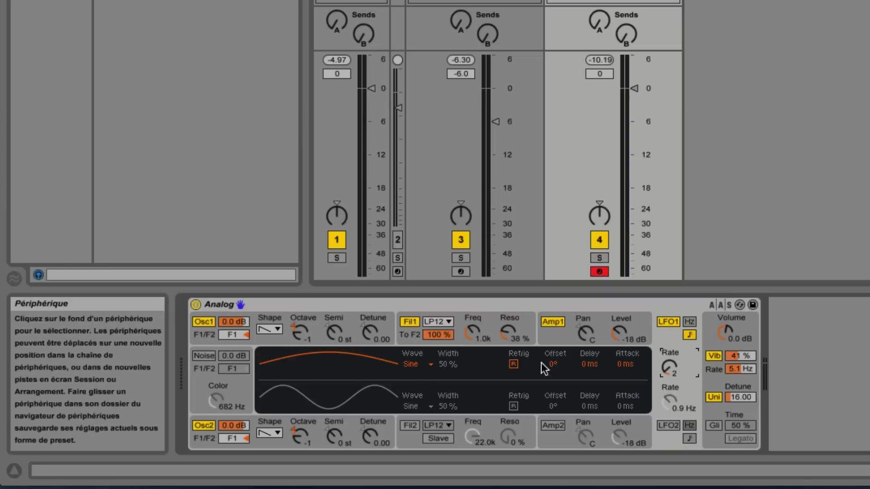
With LFO 1 enabled, set its modulation of filter 1's cutoff frequency to -4.00.
{"action": "left_click", "coordinate": [485, 319]}
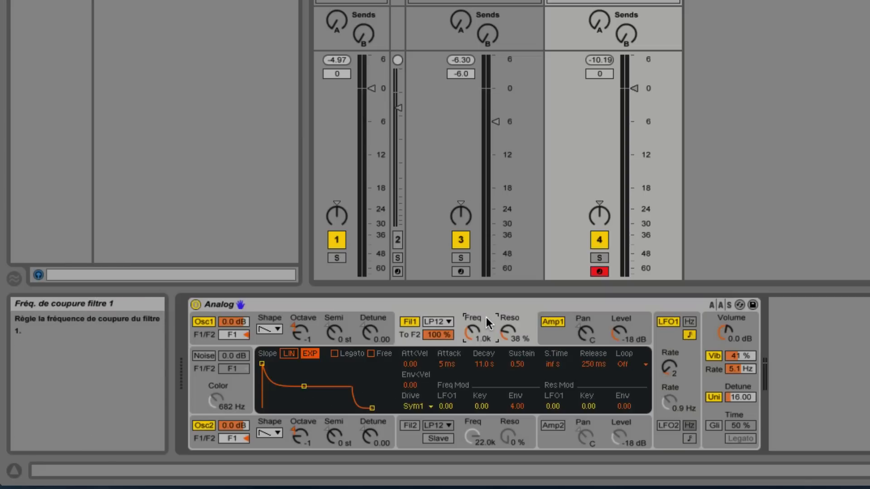
{"action": "left_click", "coordinate": [669, 322]}
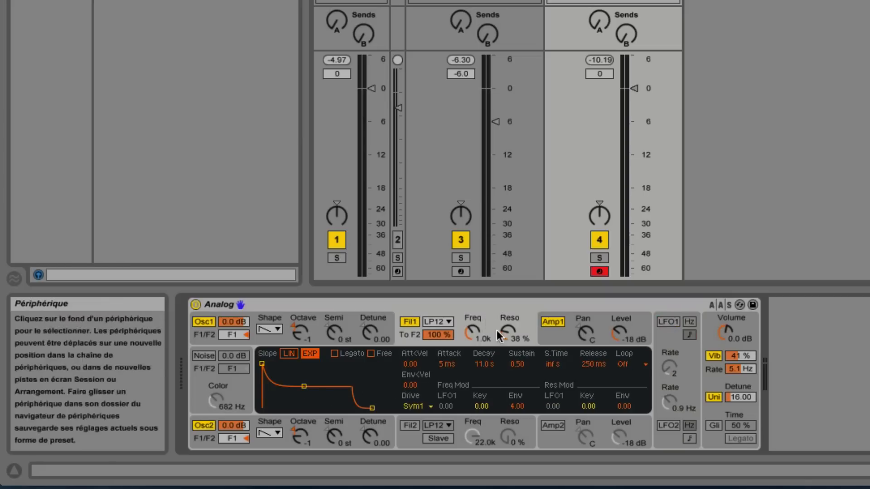
{"action": "left_click", "coordinate": [485, 323]}
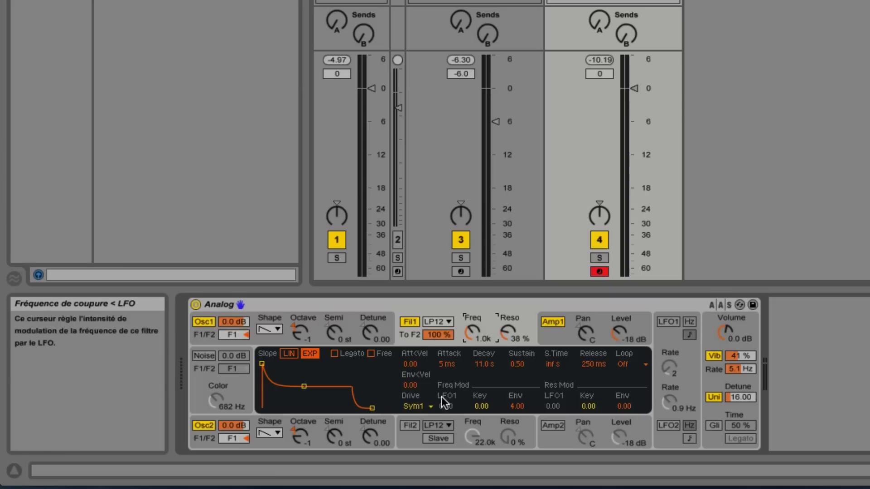
{"action": "left_click", "coordinate": [667, 322]}
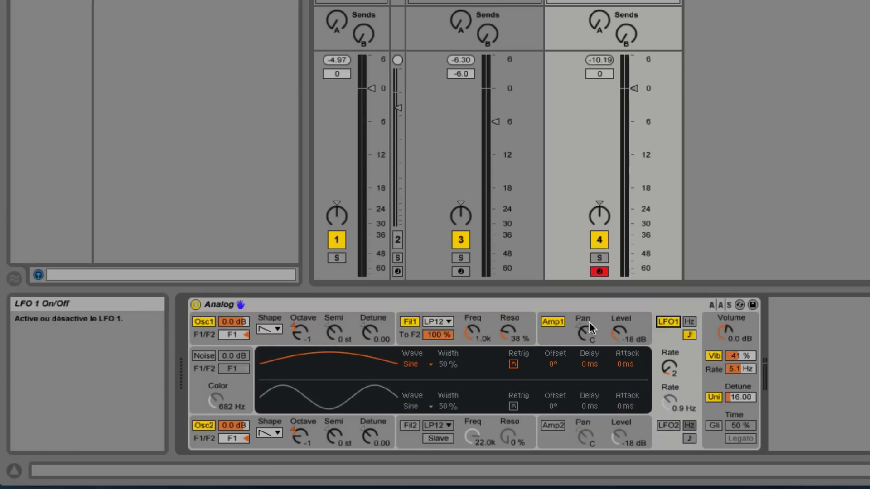
{"action": "left_click", "coordinate": [484, 326]}
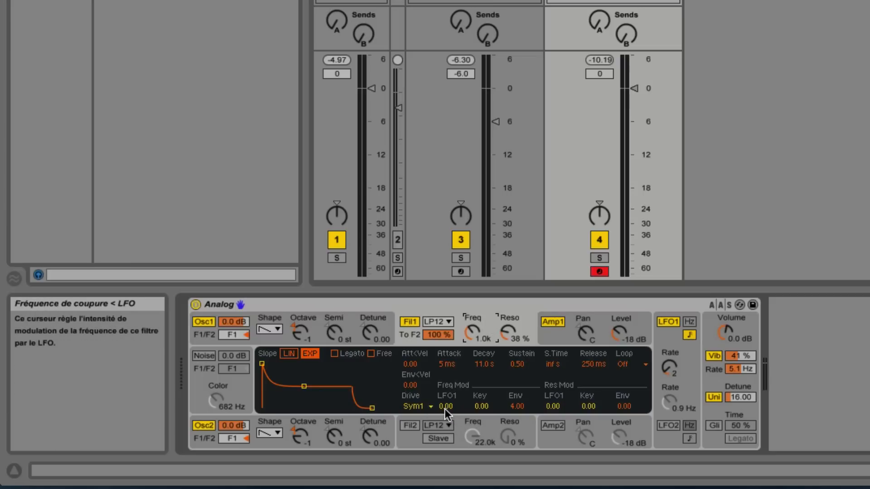
{"action": "left_click_drag", "start_coordinate": [445, 409], "coordinate": [445, 439]}
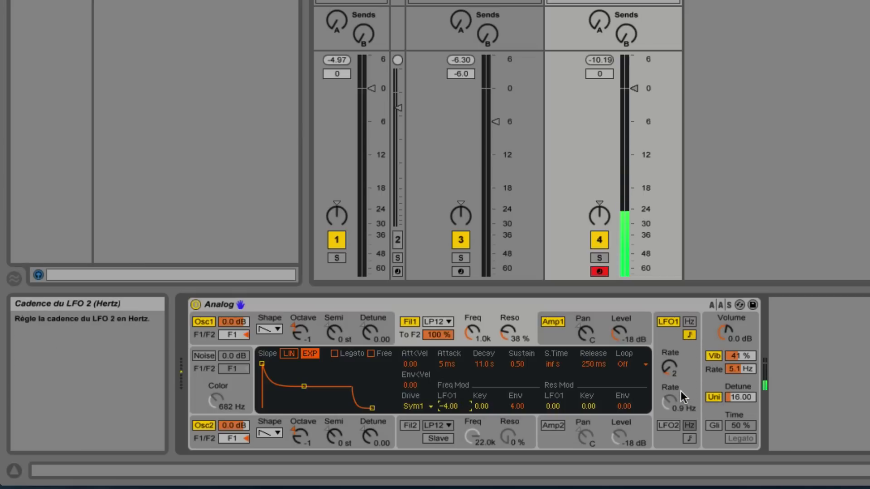
Try adjusting LFO 1's synced rate, keep it at 2, and return to filter 1's envelope and modulation settings.
{"action": "left_click", "coordinate": [674, 345]}
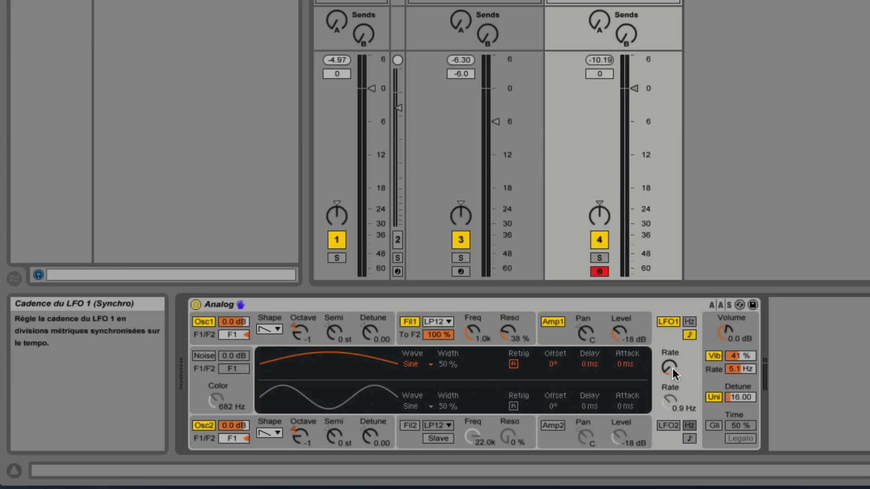
{"action": "mouse_move", "coordinate": [673, 368]}
{"action": "left_mouse_down"}
{"action": "mouse_move", "coordinate": [673, 345]}
{"action": "mouse_move", "coordinate": [672, 368]}
{"action": "left_mouse_up"}
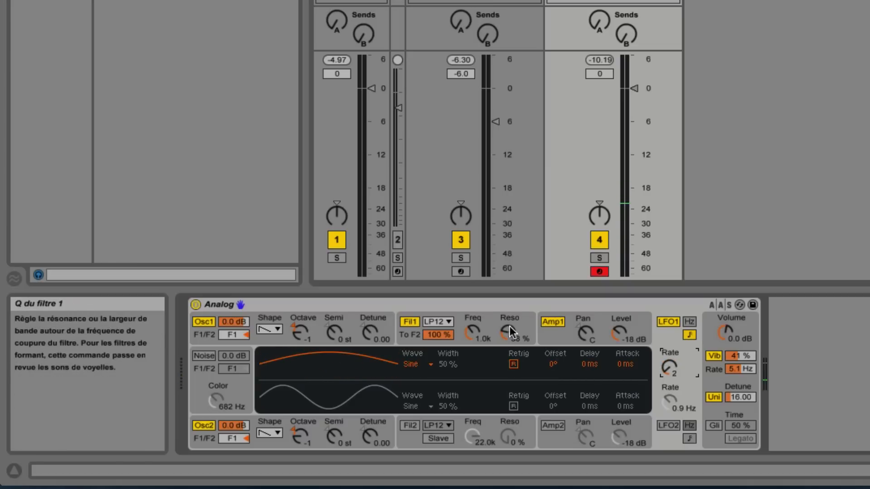
{"action": "left_click", "coordinate": [490, 318]}
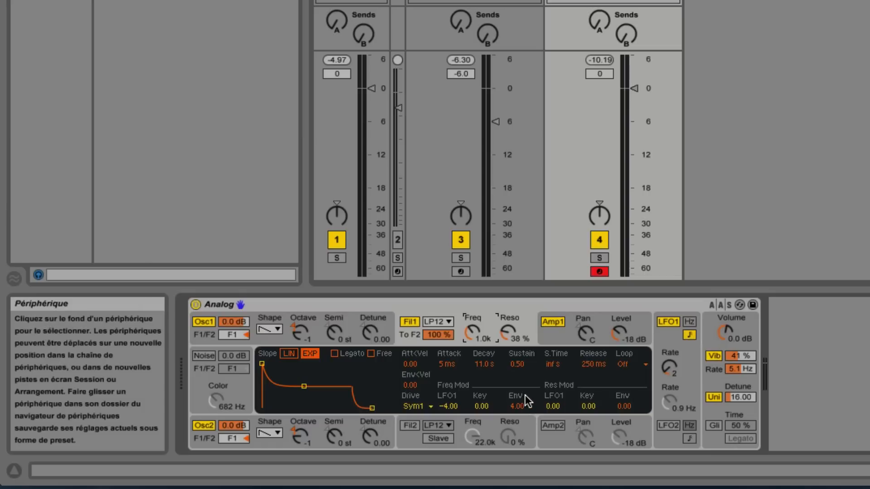
Compare the new Analog's Amp1 settings with the Amp1 and Amp2 envelopes of the original DRJ Saw Tomorrowland track's Analog.
{"action": "left_click", "coordinate": [561, 335]}
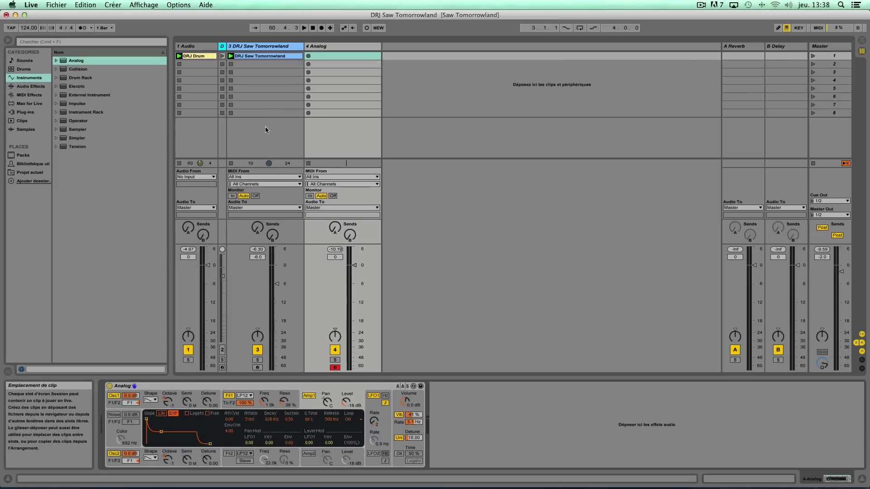
{"action": "left_click", "coordinate": [279, 201]}
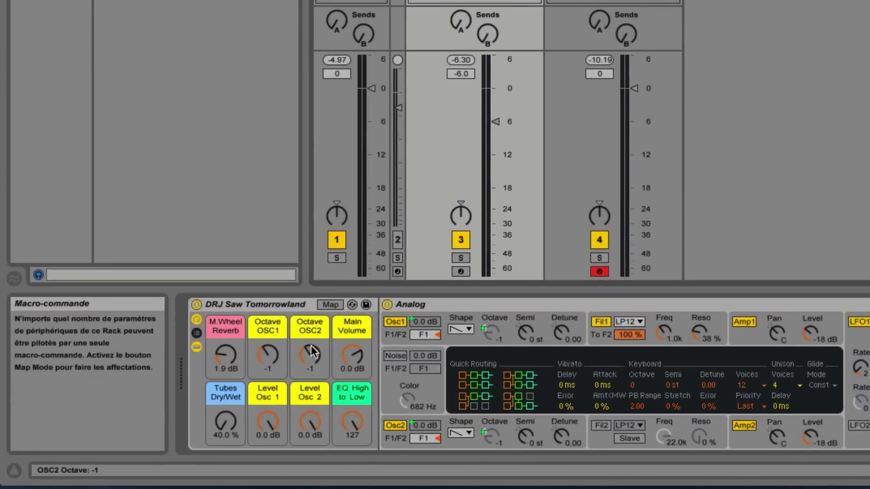
{"action": "left_click", "coordinate": [743, 333]}
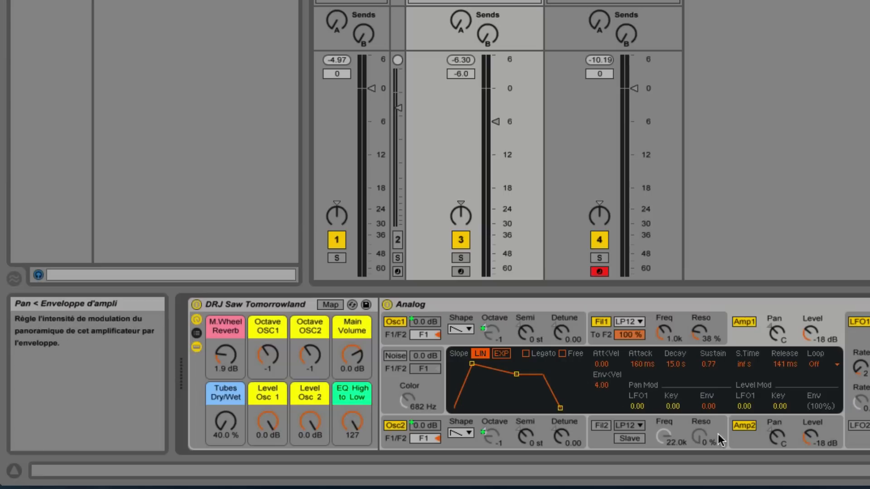
{"action": "left_click", "coordinate": [744, 428]}
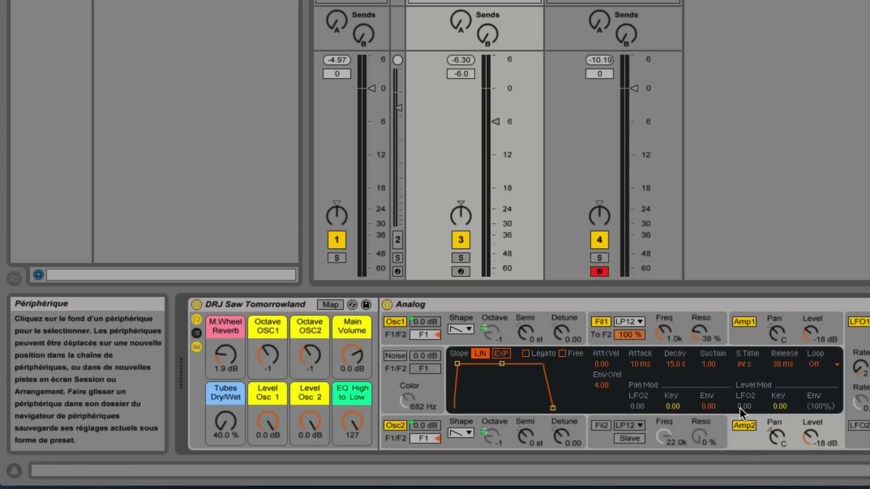
{"action": "left_click", "coordinate": [747, 339]}
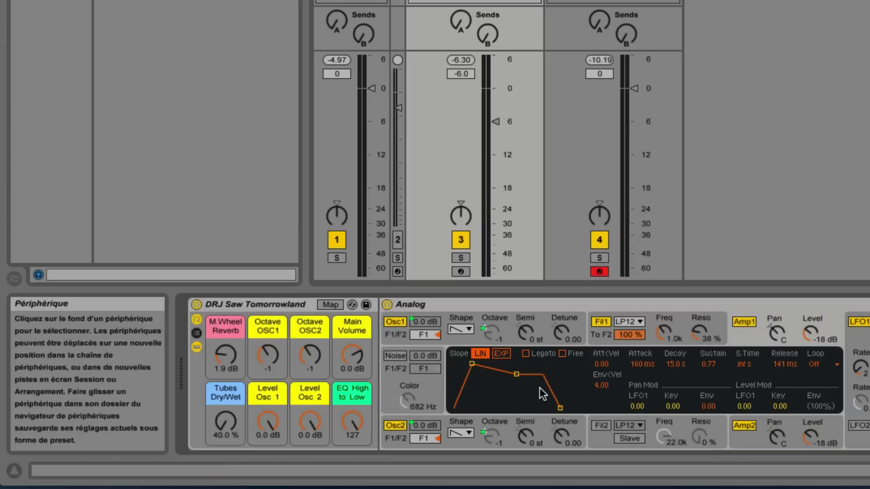
On track 4's Analog, give Amp1's envelope a linear slope and a 160 ms attack, briefly trying a 5 ms attack.
{"action": "left_click", "coordinate": [609, 3]}
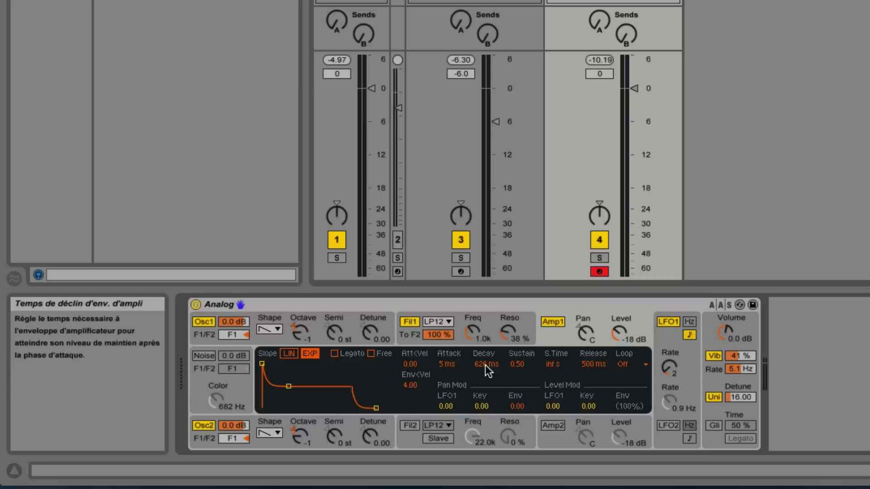
{"action": "left_click_drag", "start_coordinate": [446, 364], "coordinate": [446, 347]}
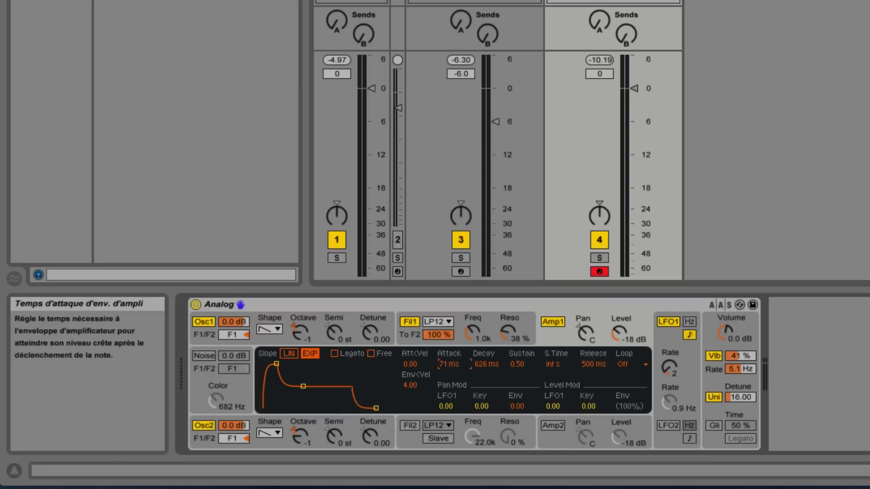
{"action": "left_click", "coordinate": [290, 354]}
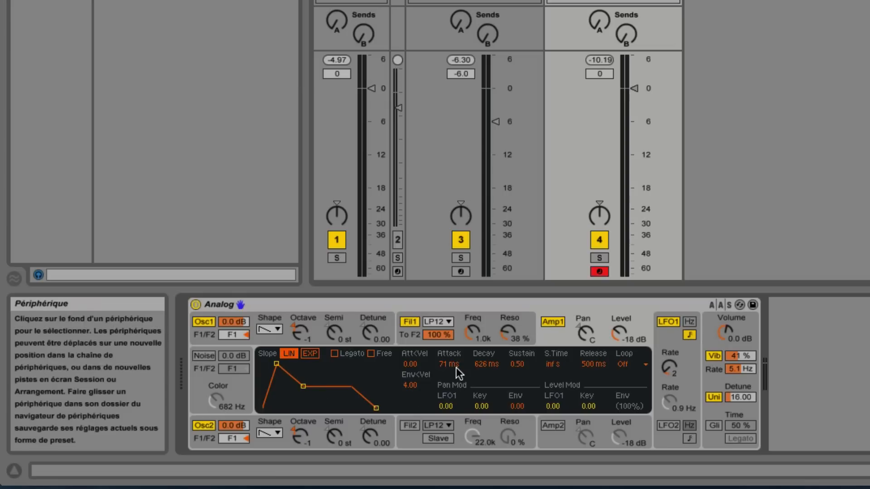
{"action": "left_click_drag", "start_coordinate": [449, 364], "coordinate": [449, 351]}
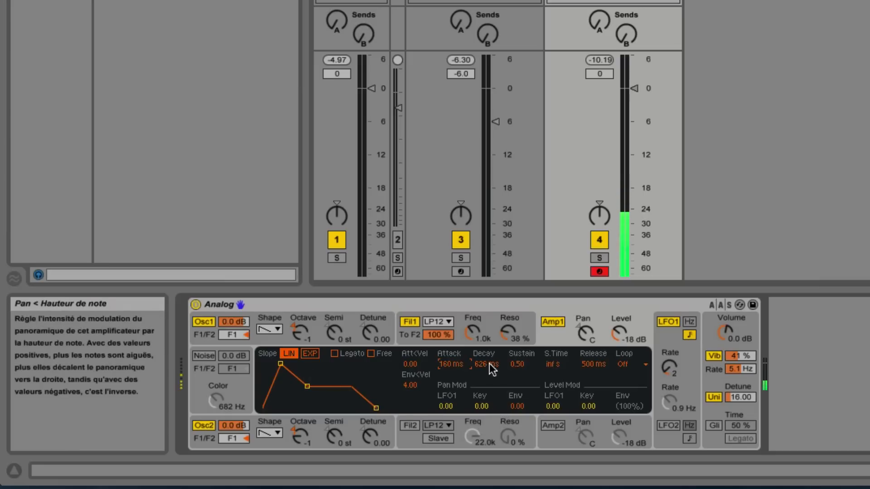
{"action": "left_click_drag", "start_coordinate": [447, 365], "coordinate": [448, 385]}
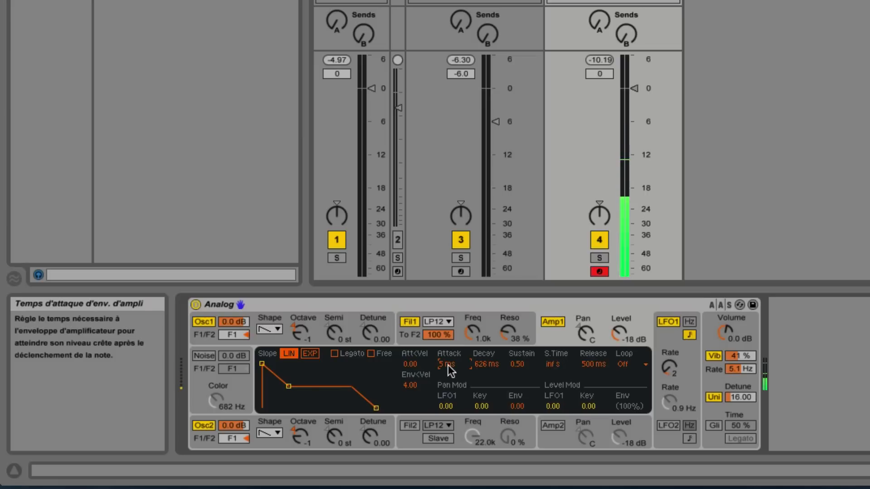
{"action": "key", "text": "ctrl+z"}
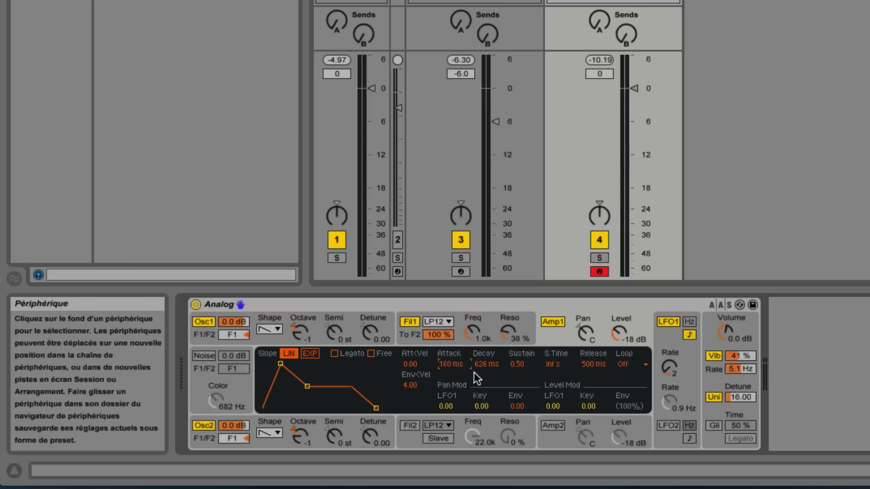
Set Amp1's envelope decay to 15.0 s and its sustain to 0.77.
{"action": "mouse_move", "coordinate": [488, 366]}
{"action": "left_mouse_down"}
{"action": "mouse_move", "coordinate": [486, 347]}
{"action": "mouse_move", "coordinate": [485, 356]}
{"action": "left_mouse_up"}
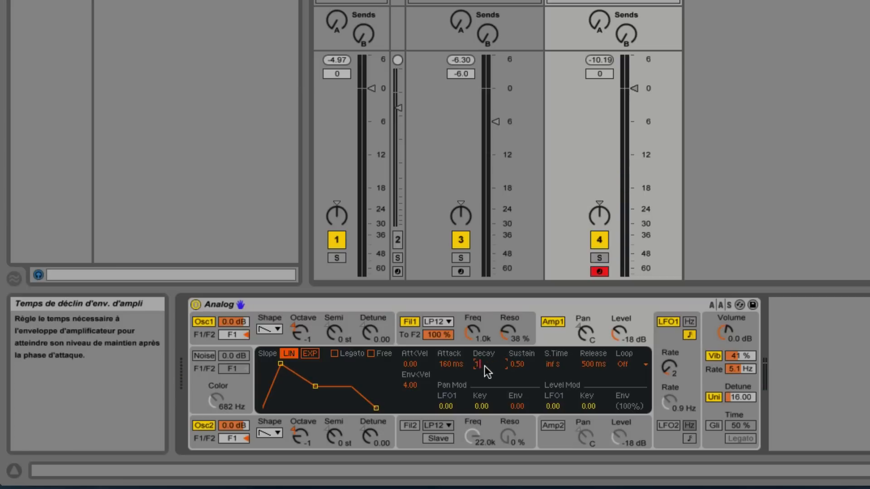
{"action": "key", "text": "Return"}
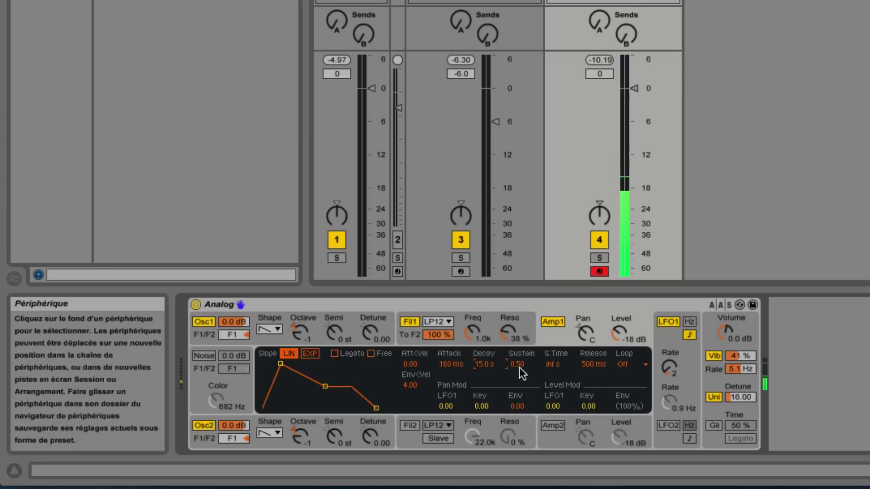
{"action": "left_click_drag", "start_coordinate": [520, 369], "coordinate": [520, 354]}
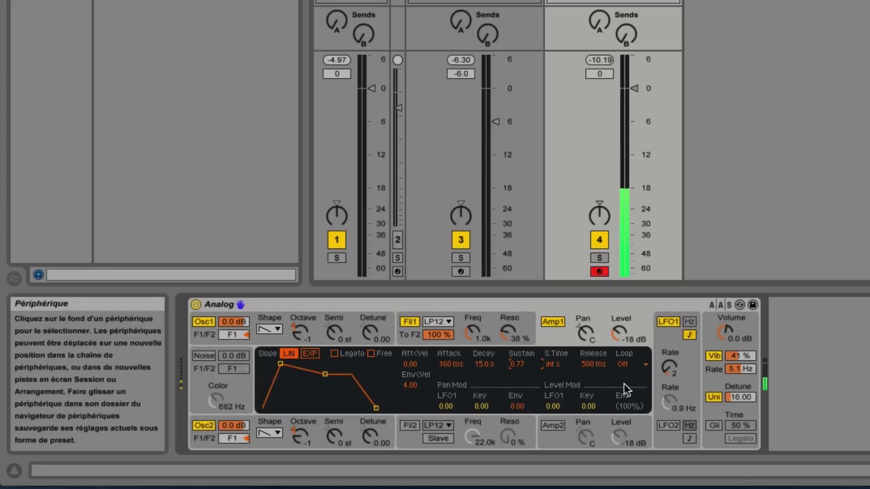
Set Amp1's envelope release to 141 ms.
{"action": "left_click", "coordinate": [592, 364]}
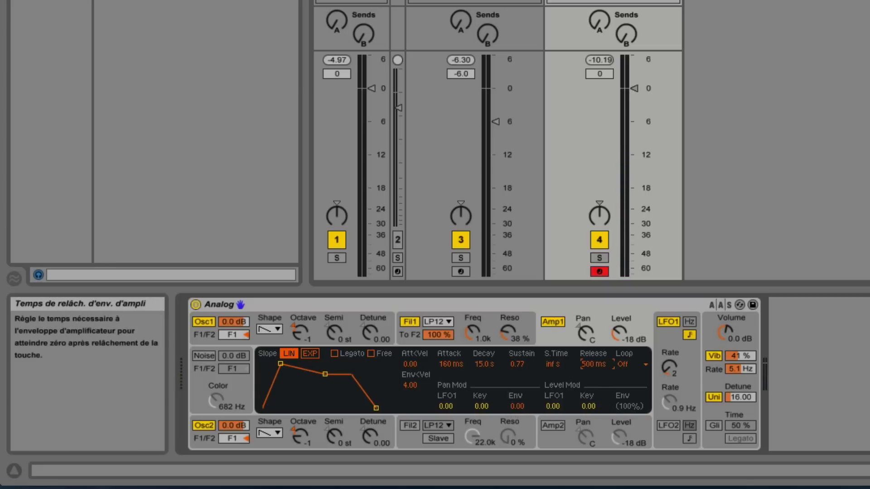
{"action": "left_click_drag", "start_coordinate": [592, 363], "coordinate": [592, 388]}
{"action": "key", "text": "Return"}
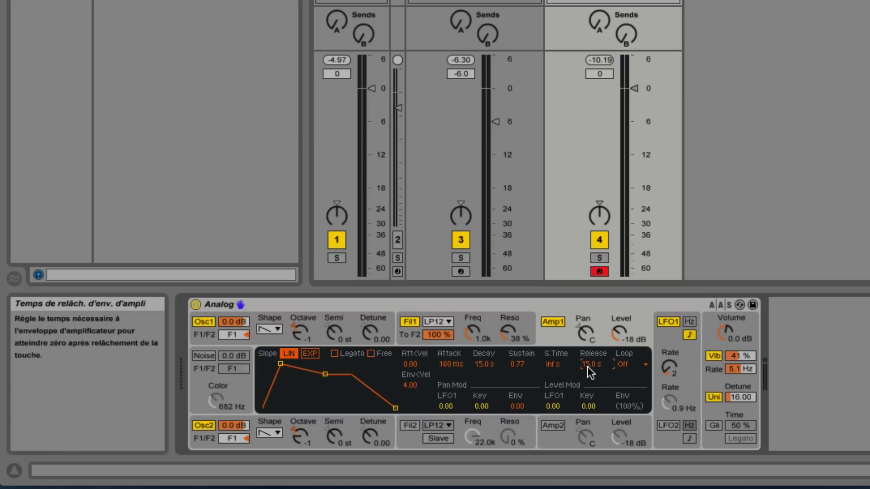
{"action": "left_click_drag", "start_coordinate": [591, 373], "coordinate": [591, 403]}
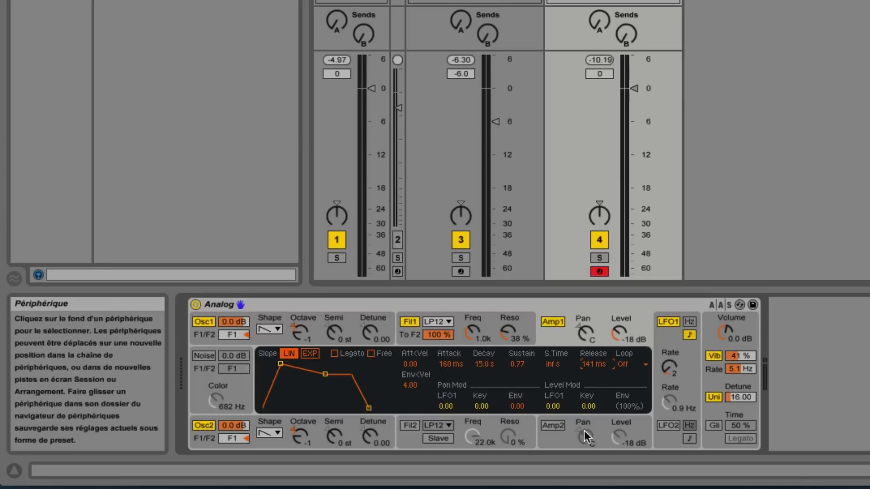
Enable Amp2 in track 4's Analog and set the track volume to -6.0 dB.
{"action": "left_click", "coordinate": [554, 426]}
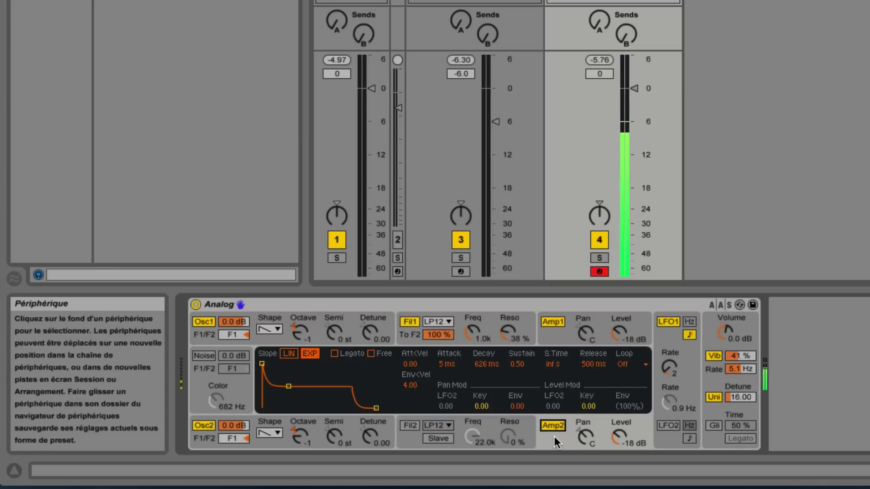
{"action": "left_click", "coordinate": [605, 73]}
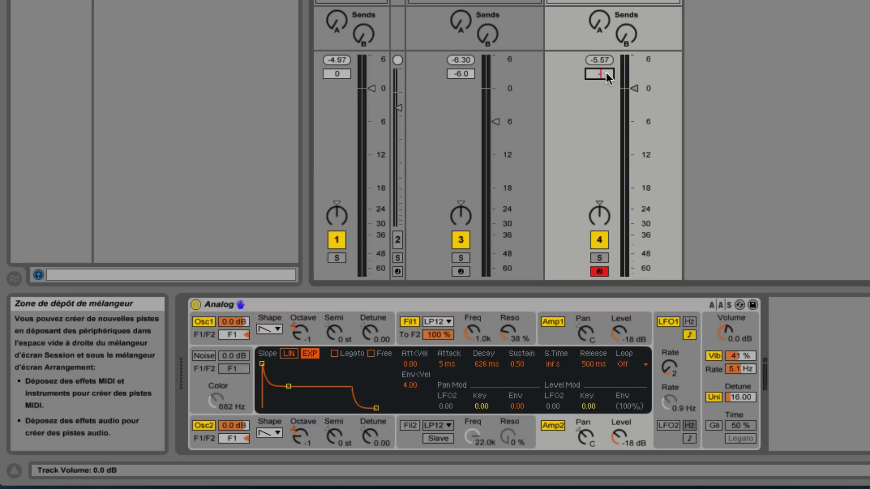
{"action": "key", "text": "Return"}
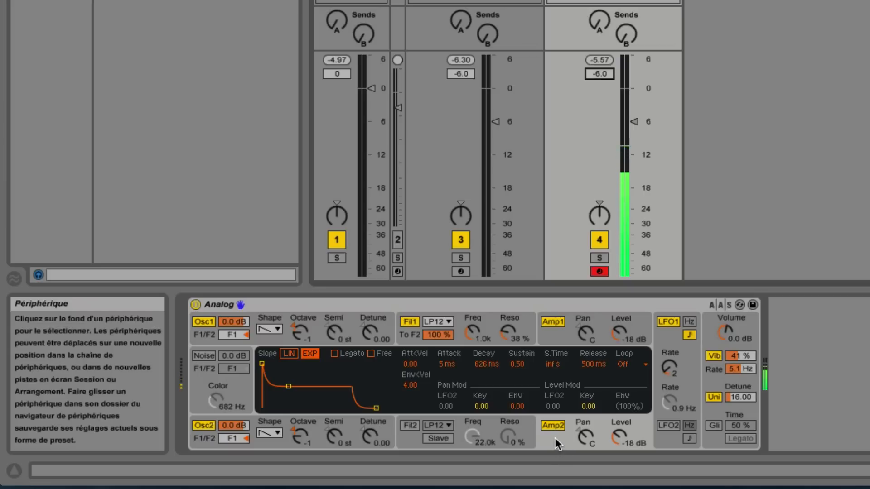
Shape Amp2's envelope with a linear slope, 10 ms attack, 15.0 s decay, 1.00 sustain and 38 ms release.
{"action": "left_click", "coordinate": [289, 353]}
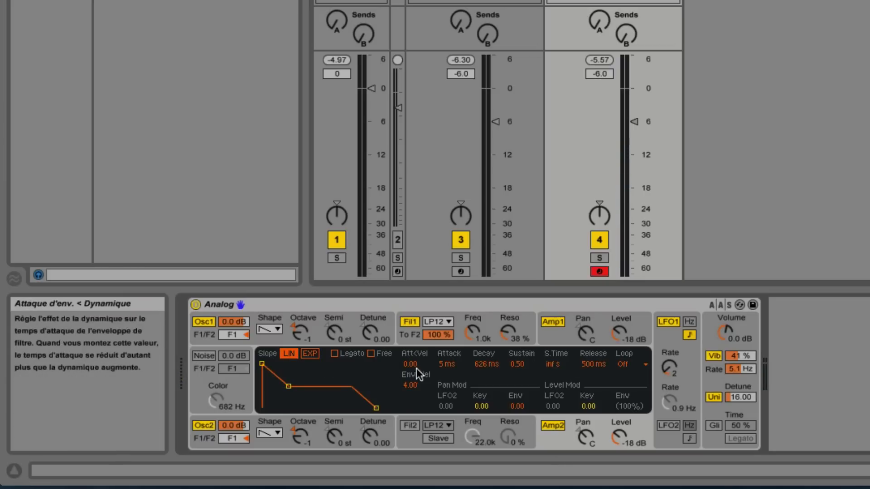
{"action": "left_click_drag", "start_coordinate": [451, 365], "coordinate": [447, 365]}
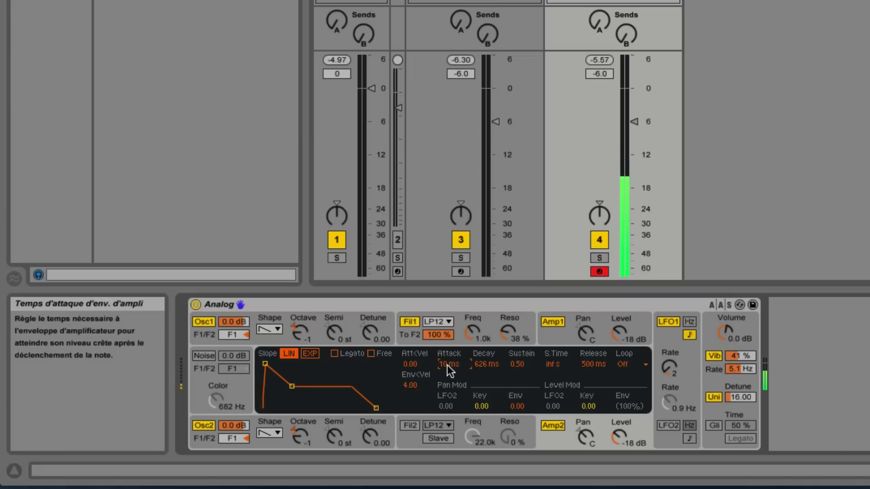
{"action": "left_click", "coordinate": [486, 364]}
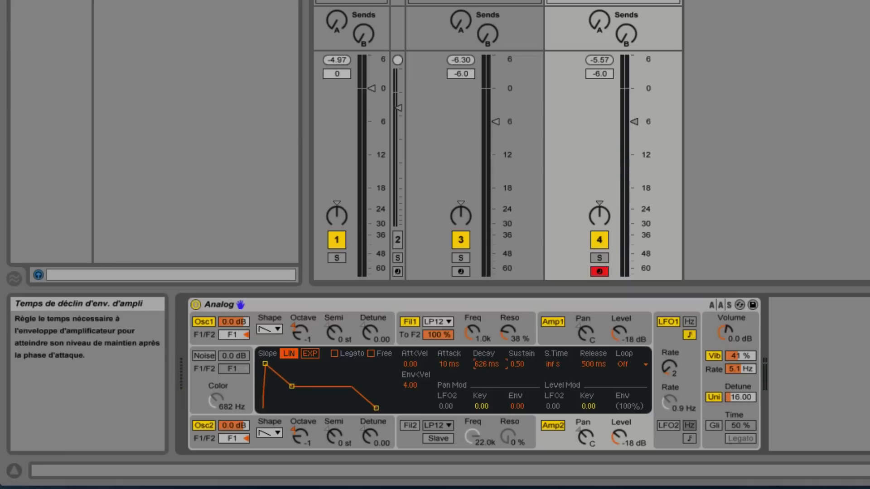
{"action": "left_click_drag", "start_coordinate": [486, 365], "coordinate": [485, 343]}
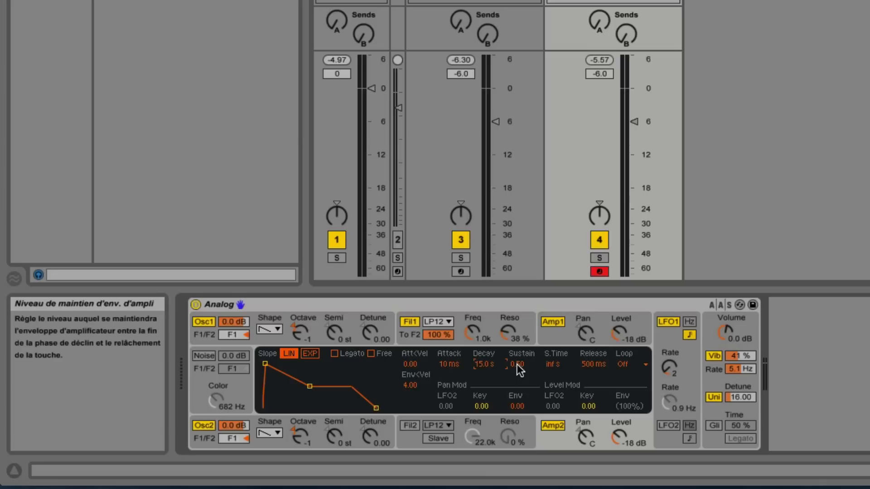
{"action": "left_click_drag", "start_coordinate": [517, 364], "coordinate": [517, 341]}
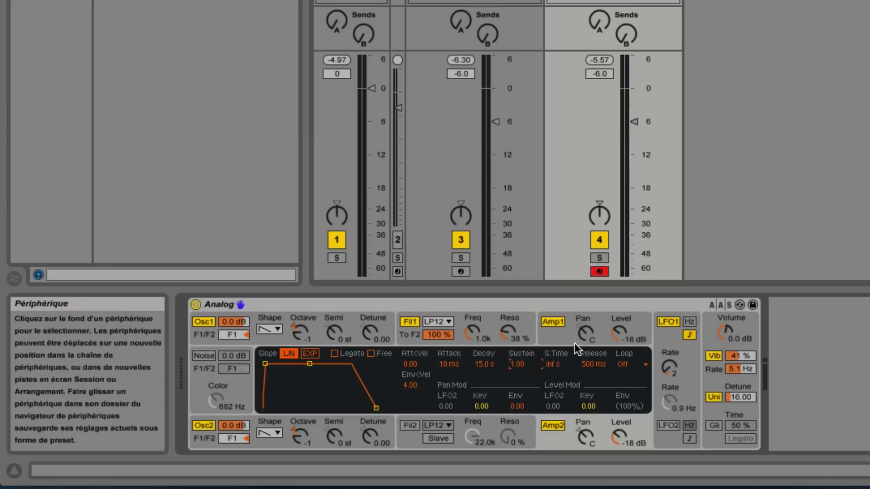
{"action": "left_click_drag", "start_coordinate": [588, 366], "coordinate": [588, 387]}
Review the Amp1 and Amp2 envelopes of the new Analog and return to filter 1's settings.
{"action": "left_click", "coordinate": [561, 334]}
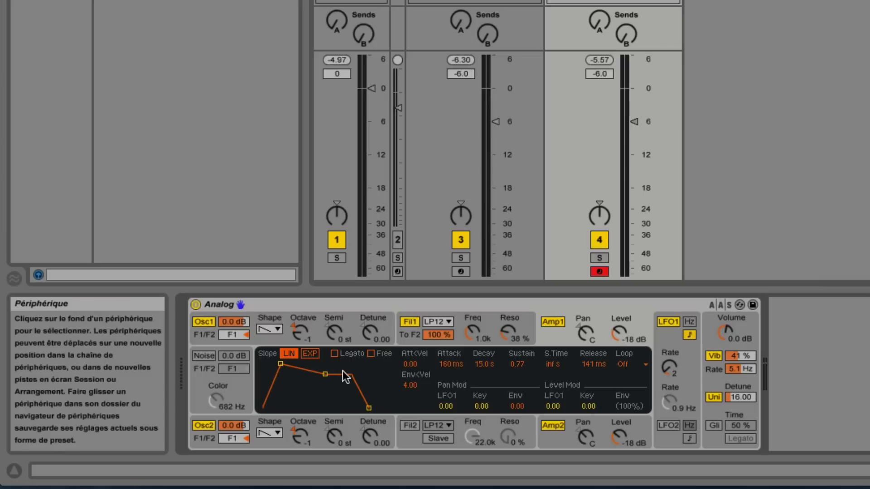
{"action": "left_click", "coordinate": [548, 437]}
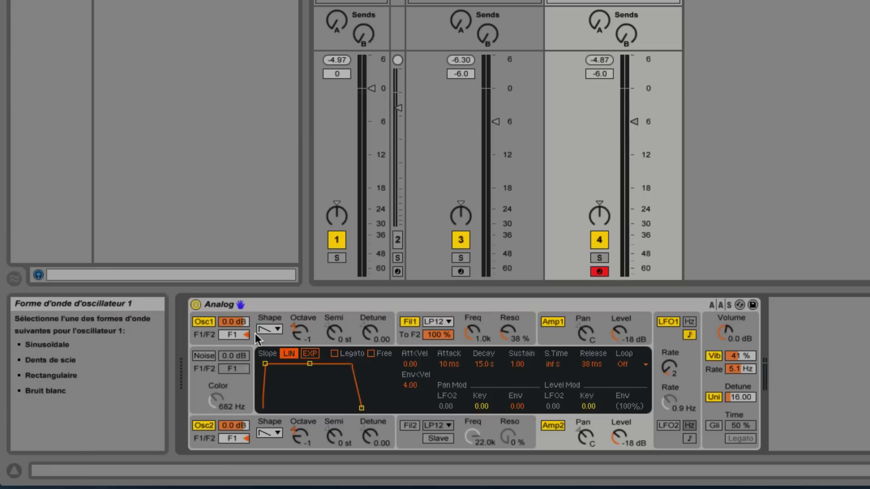
{"action": "left_click", "coordinate": [309, 303]}
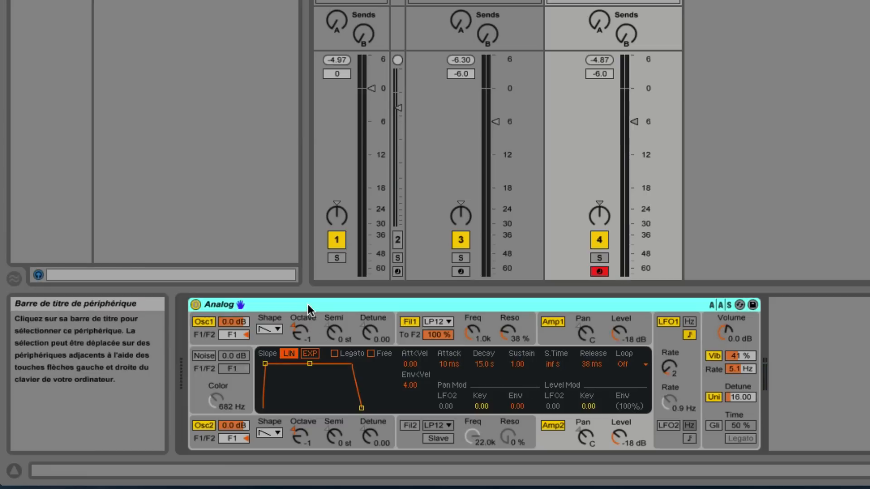
{"action": "left_click", "coordinate": [493, 323]}
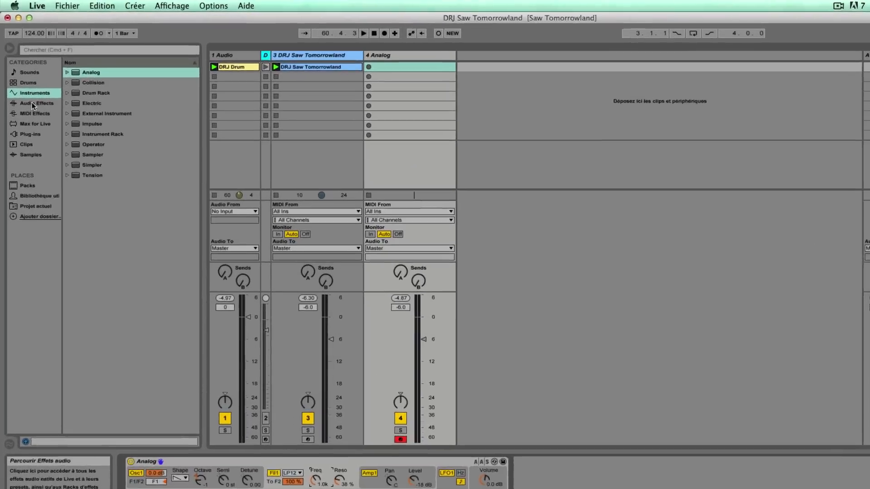
Add the Simple Delay audio effect after Analog on track 4.
{"action": "left_click", "coordinate": [30, 86]}
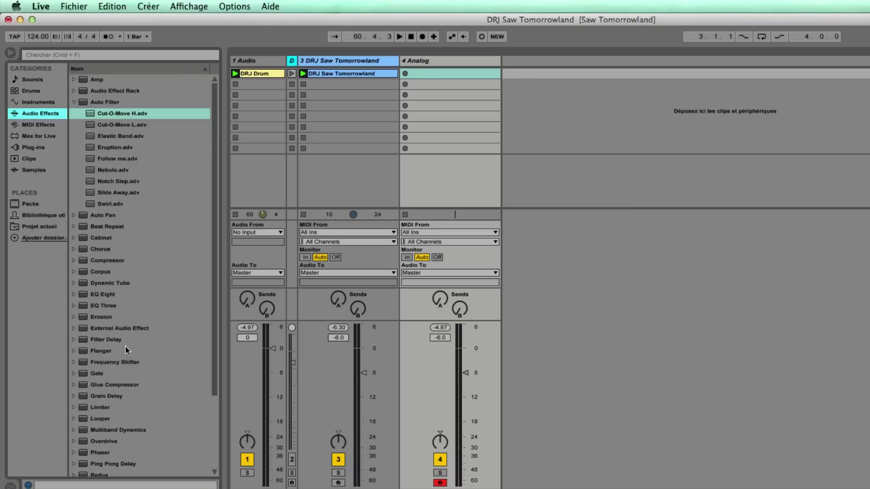
{"action": "scroll", "coordinate": [129, 387], "scroll_direction": "down", "scroll_amount": 5}
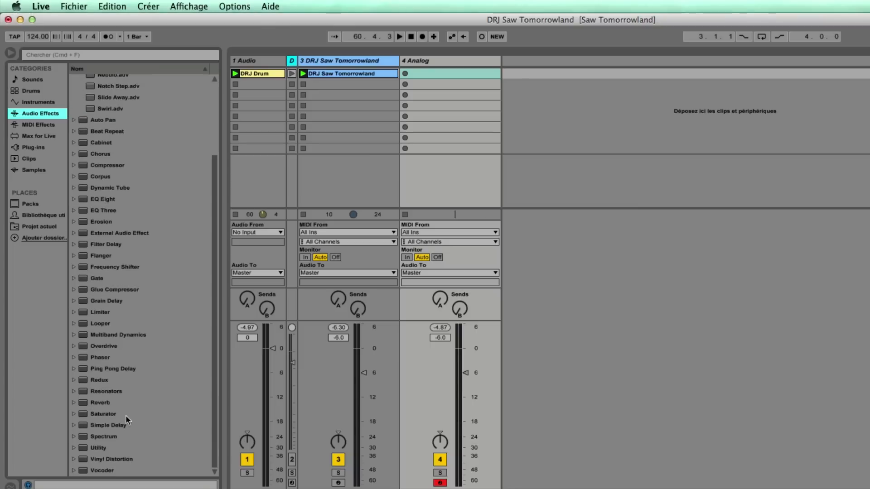
{"action": "left_click", "coordinate": [81, 427]}
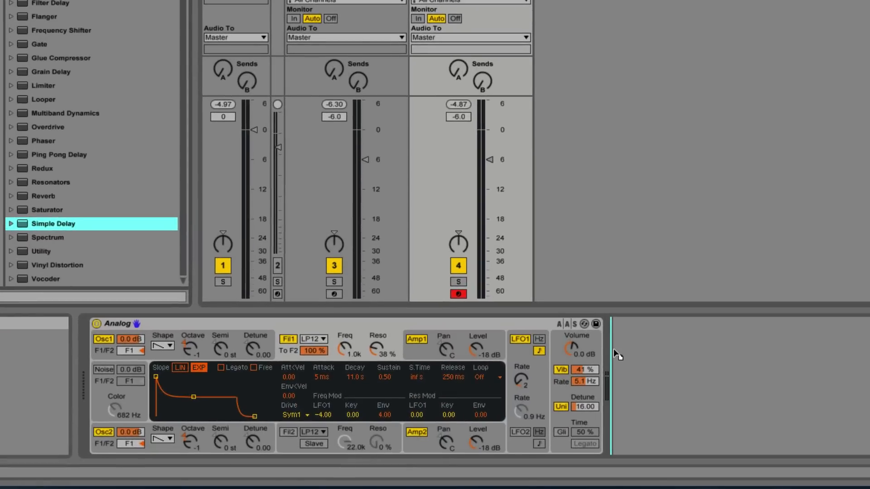
{"action": "left_click_drag", "start_coordinate": [615, 349], "coordinate": [640, 351]}
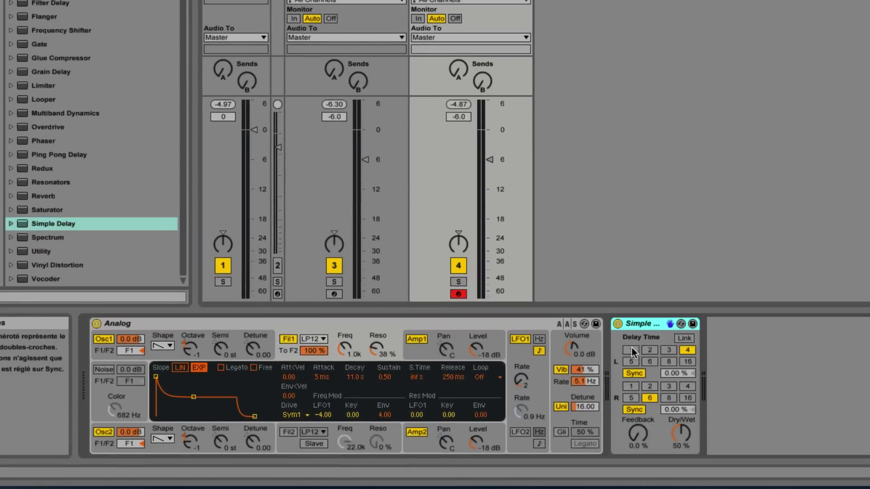
Group Analog and Simple Delay into an Instrument Rack and show its eight macro controls.
{"action": "left_click", "coordinate": [497, 324]}
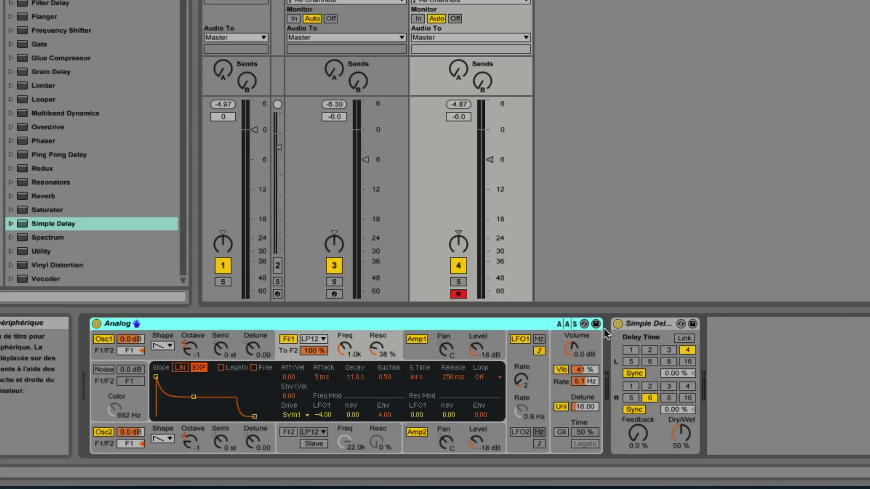
{"action": "left_click", "coordinate": [641, 323]}
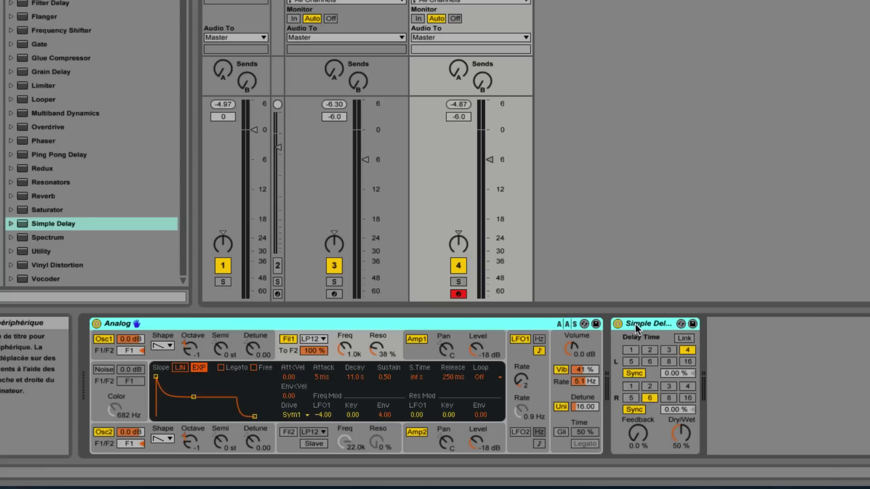
{"action": "right_click", "coordinate": [636, 324]}
{"action": "left_click", "coordinate": [673, 372]}
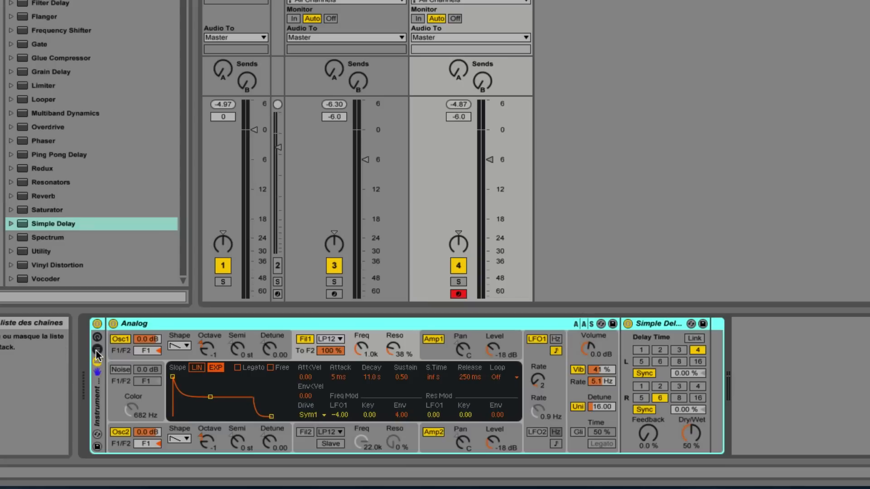
{"action": "left_click", "coordinate": [97, 351]}
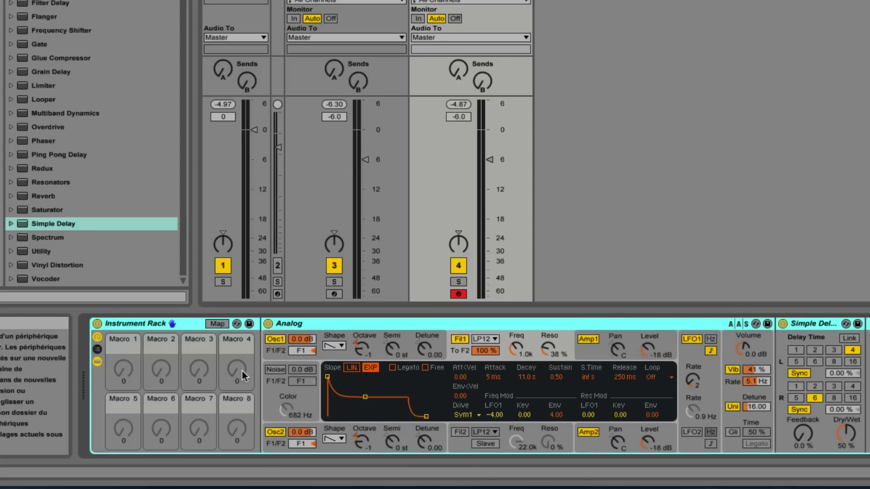
Place Simple Delay inside the Instrument Rack directly after Analog and set its left delay time to 2.
{"action": "left_click", "coordinate": [809, 324]}
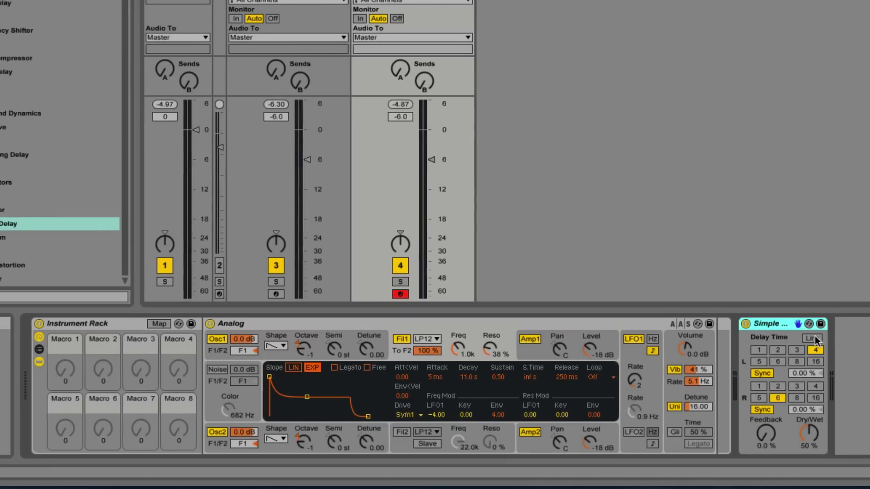
{"action": "left_click_drag", "start_coordinate": [779, 322], "coordinate": [715, 347]}
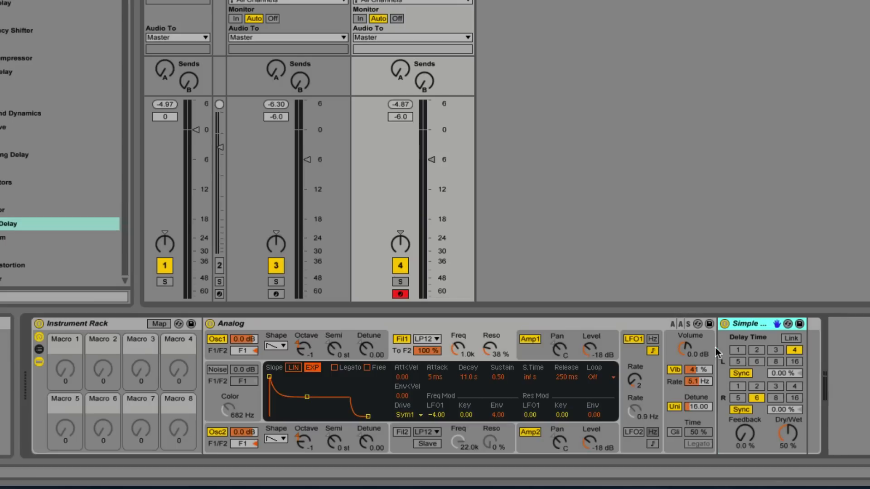
{"action": "left_click", "coordinate": [756, 351]}
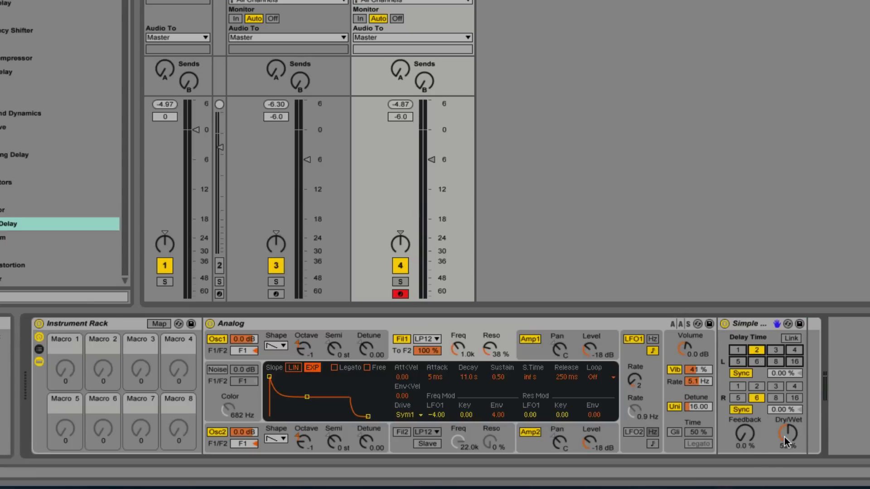
Set Simple Delay's dry/wet to 26% and its feedback to 27%.
{"action": "left_click_drag", "start_coordinate": [785, 442], "coordinate": [785, 446]}
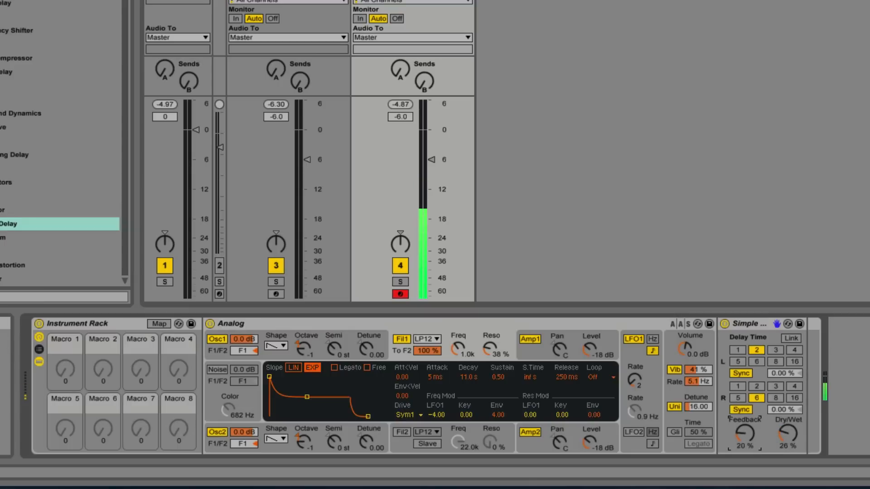
{"action": "left_click_drag", "start_coordinate": [744, 444], "coordinate": [744, 435]}
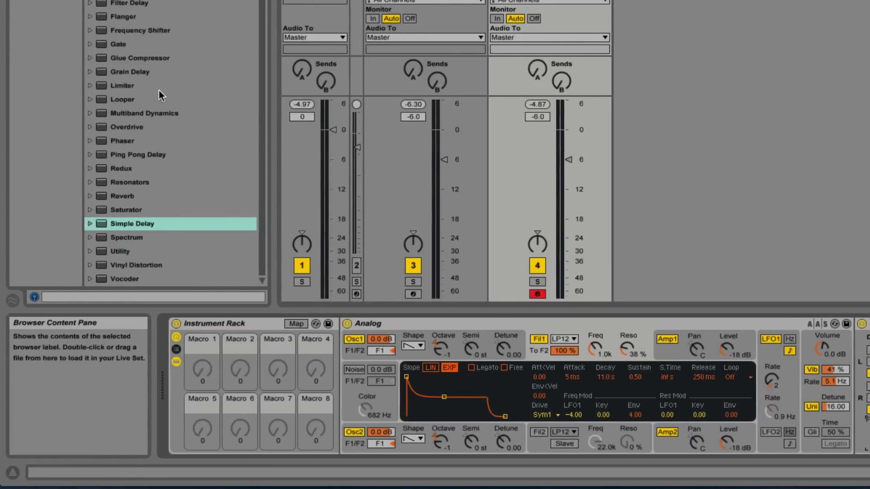
Add Reverb after Simple Delay in the rack and turn off its Hi Cut, Spin, High, Chorus, Flat and Cut options.
{"action": "left_click", "coordinate": [121, 195]}
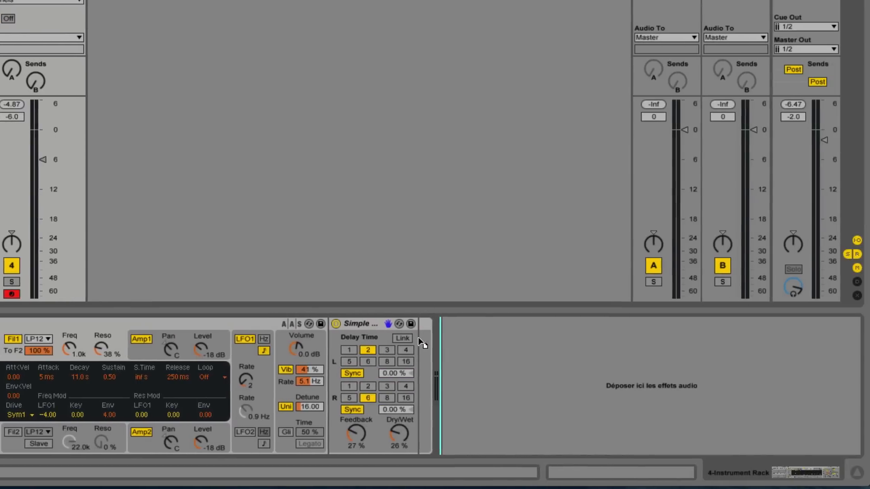
{"action": "left_click_drag", "start_coordinate": [418, 339], "coordinate": [417, 339]}
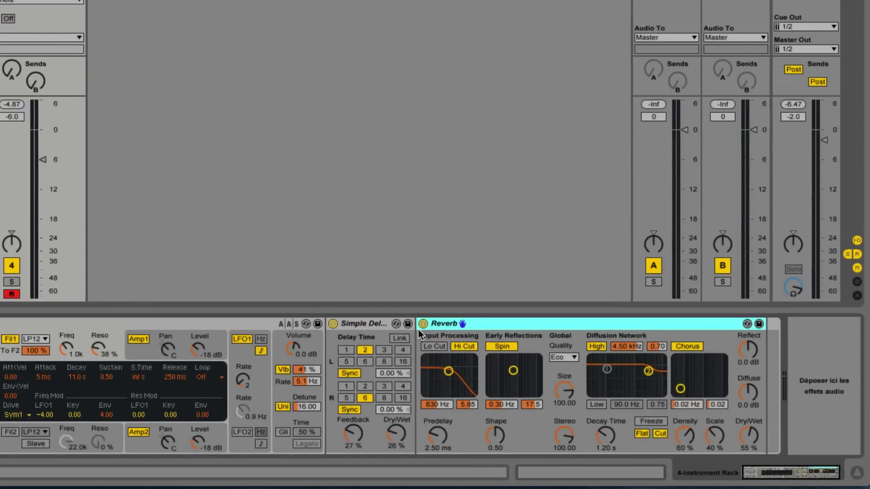
{"action": "left_click", "coordinate": [464, 346]}
{"action": "left_click", "coordinate": [501, 346]}
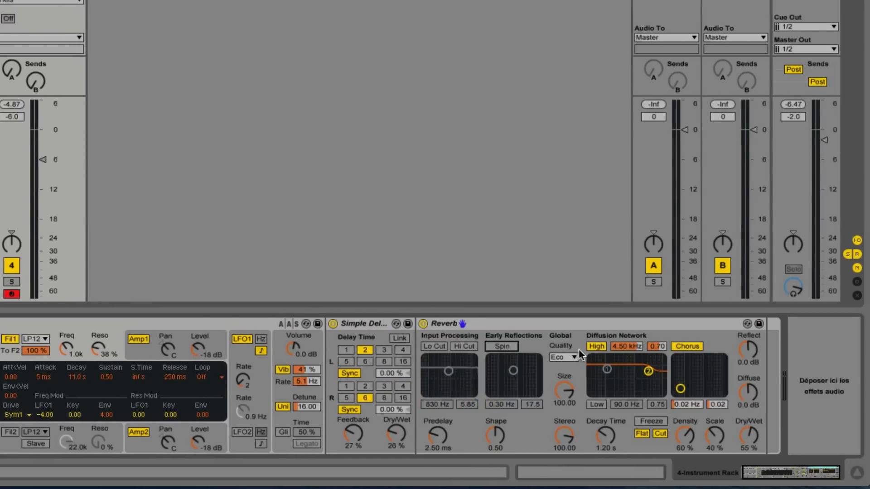
{"action": "left_click", "coordinate": [683, 347]}
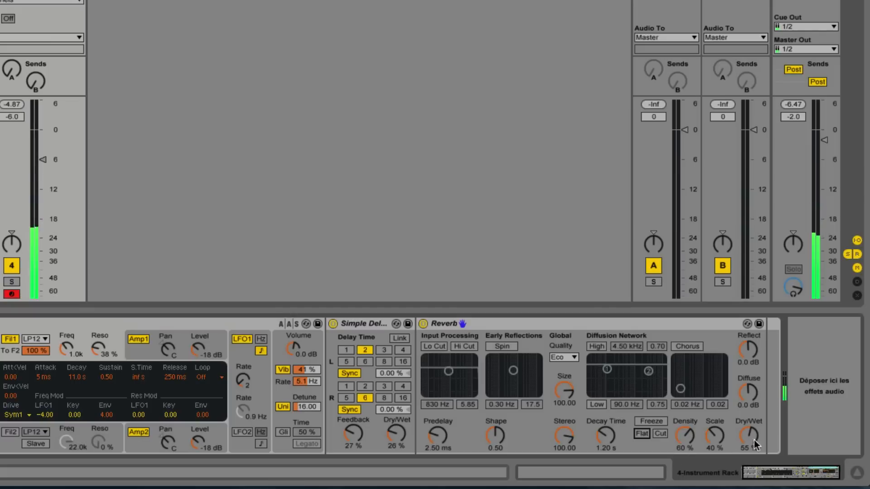
Set the Reverb to 33% dry/wet, 2.01 s decay time, High quality and 1.9 dB diffuse level.
{"action": "left_click_drag", "start_coordinate": [749, 437], "coordinate": [750, 454]}
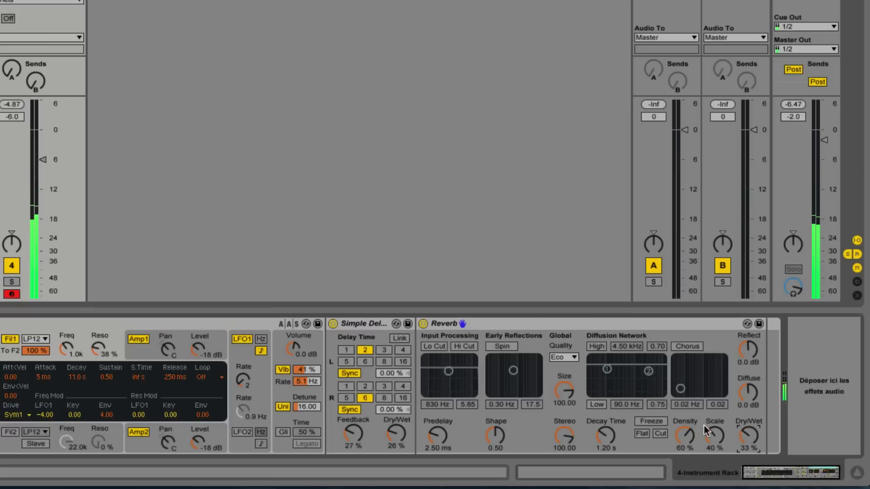
{"action": "mouse_move", "coordinate": [612, 439]}
{"action": "left_mouse_down"}
{"action": "mouse_move", "coordinate": [611, 424]}
{"action": "mouse_move", "coordinate": [608, 437]}
{"action": "left_mouse_up"}
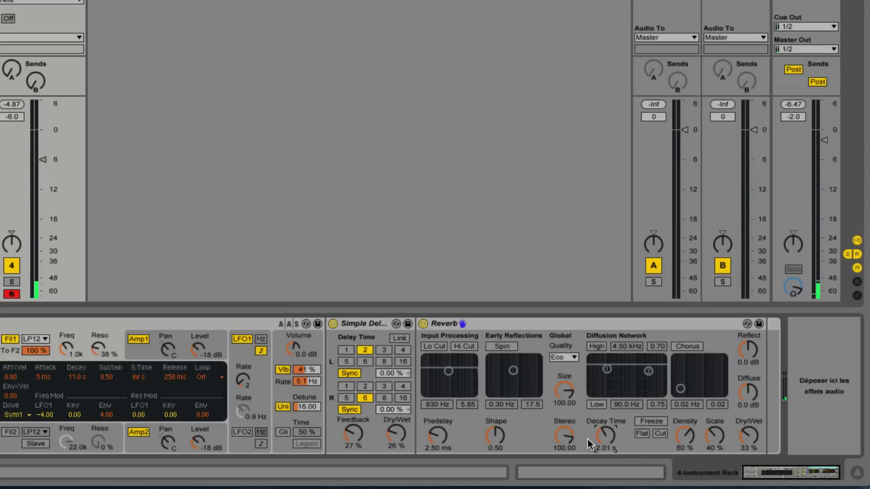
{"action": "left_click", "coordinate": [563, 358]}
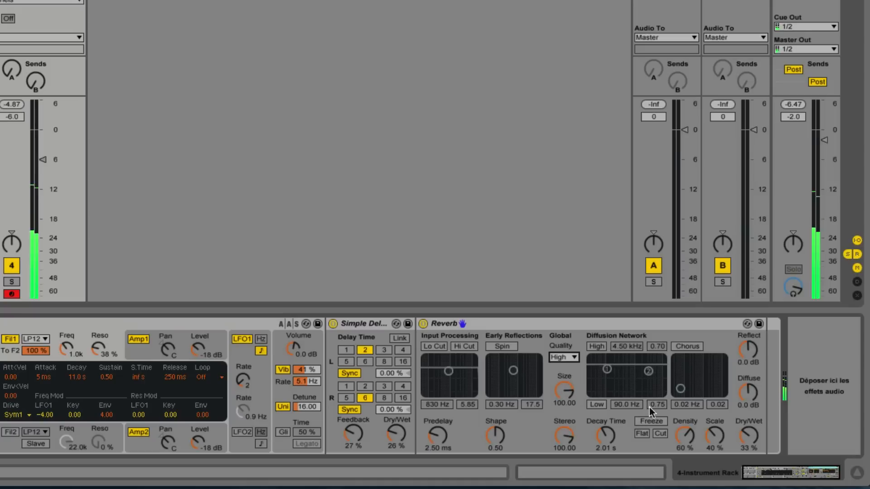
{"action": "mouse_move", "coordinate": [749, 395]}
{"action": "left_mouse_down"}
{"action": "mouse_move", "coordinate": [749, 378]}
{"action": "mouse_move", "coordinate": [749, 421]}
{"action": "mouse_move", "coordinate": [749, 397]}
{"action": "left_mouse_up"}
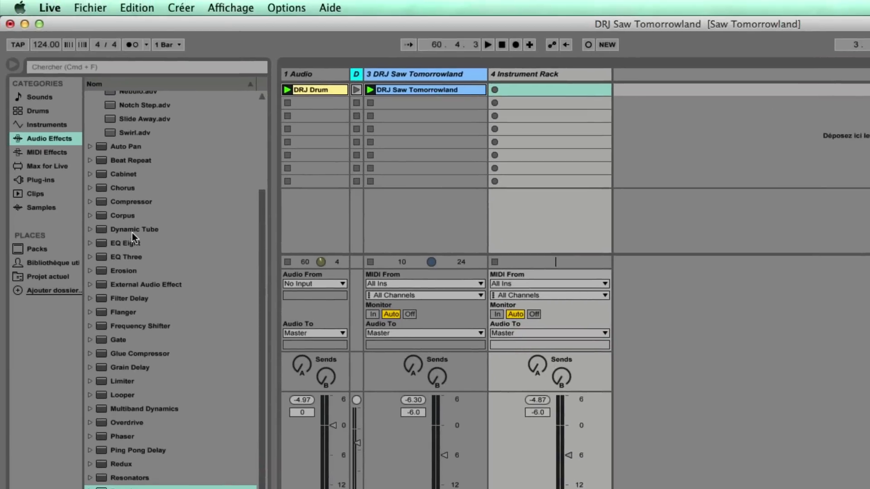
Add a Compressor after Reverb inside the rack and show its transfer curve view.
{"action": "left_click", "coordinate": [130, 202]}
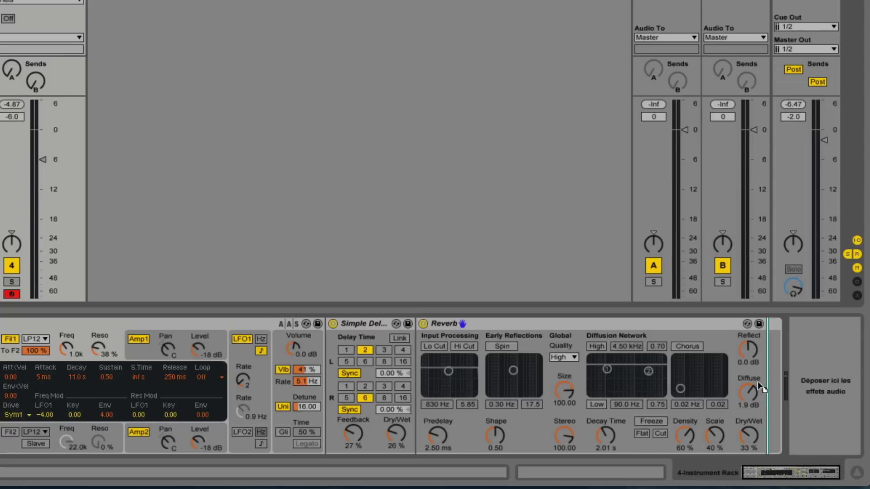
{"action": "left_click_drag", "start_coordinate": [763, 385], "coordinate": [710, 376]}
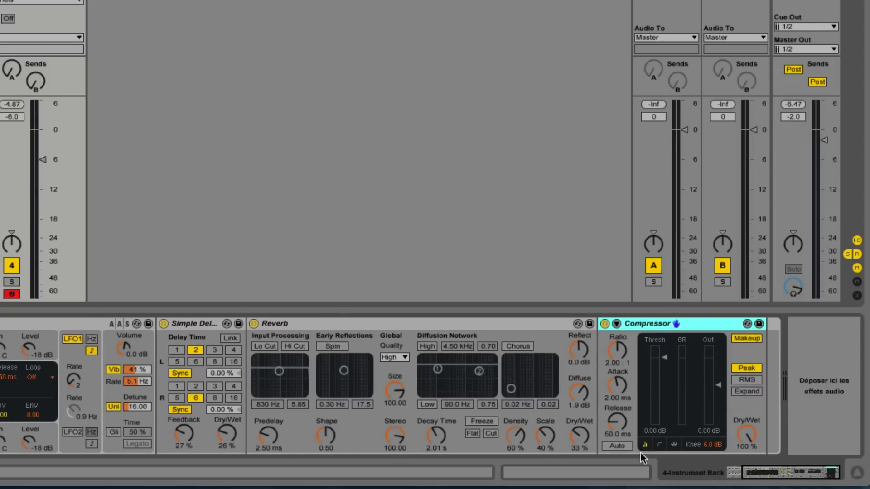
{"action": "left_click", "coordinate": [659, 445]}
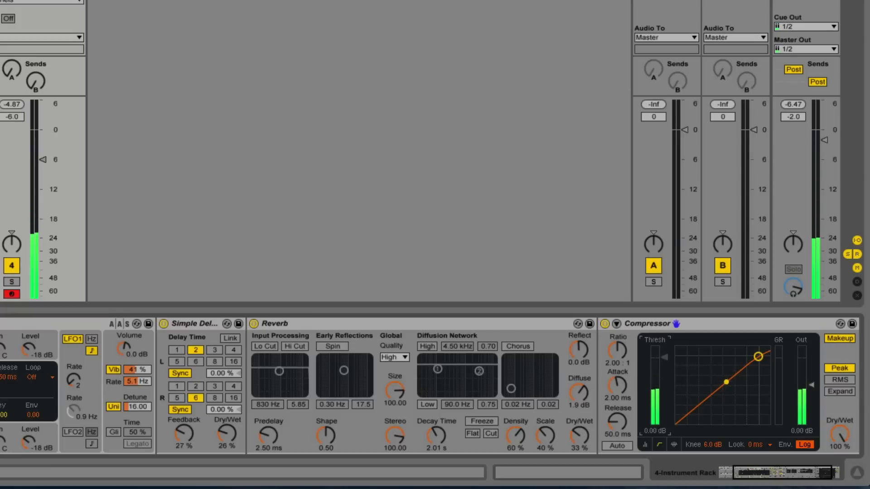
Set the Compressor's ratio to 2.74:1, attack to 0.07 ms and threshold to -17.9 dB.
{"action": "left_click_drag", "start_coordinate": [664, 357], "coordinate": [664, 369]}
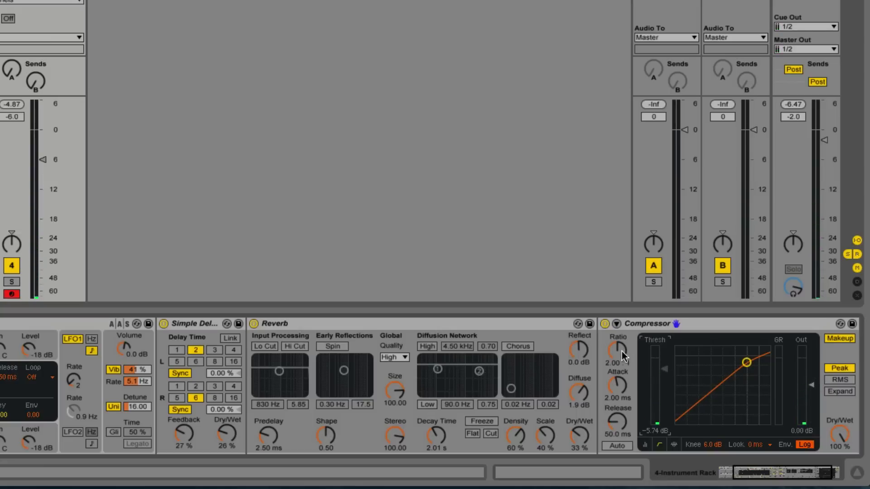
{"action": "left_click_drag", "start_coordinate": [617, 351], "coordinate": [617, 343]}
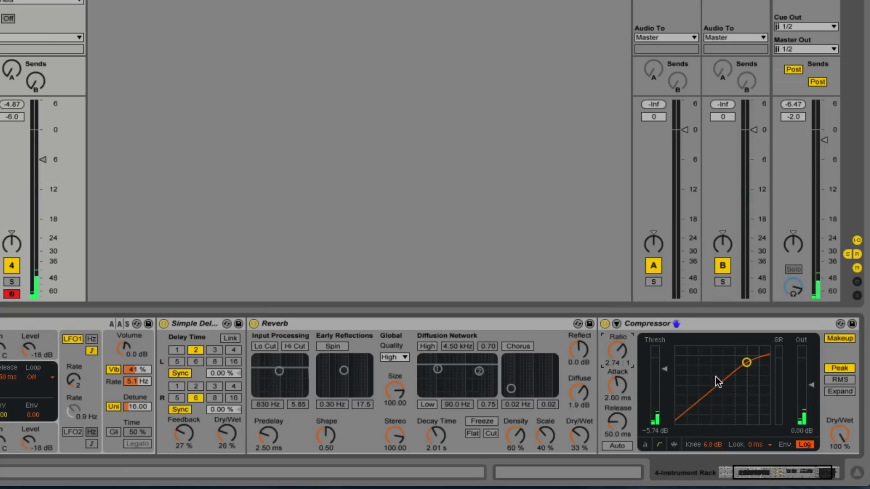
{"action": "mouse_move", "coordinate": [617, 385]}
{"action": "left_mouse_down"}
{"action": "mouse_move", "coordinate": [617, 413]}
{"action": "mouse_move", "coordinate": [619, 388]}
{"action": "left_mouse_up"}
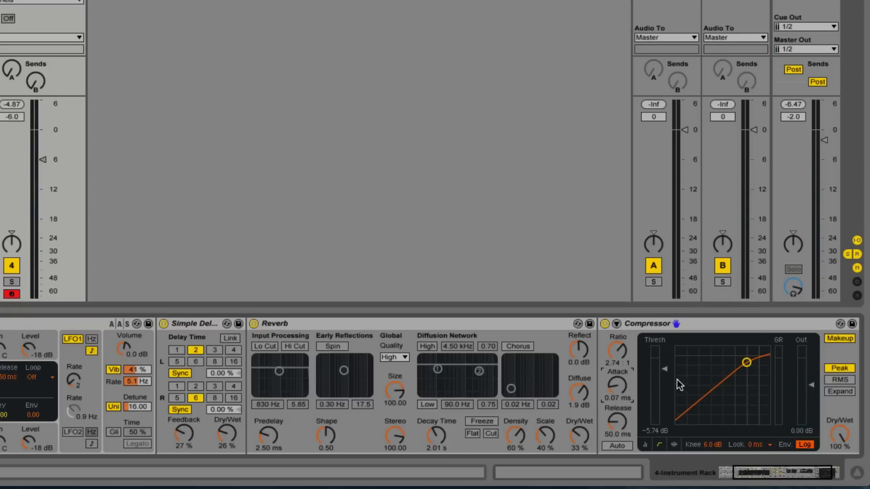
{"action": "left_click_drag", "start_coordinate": [676, 380], "coordinate": [677, 406]}
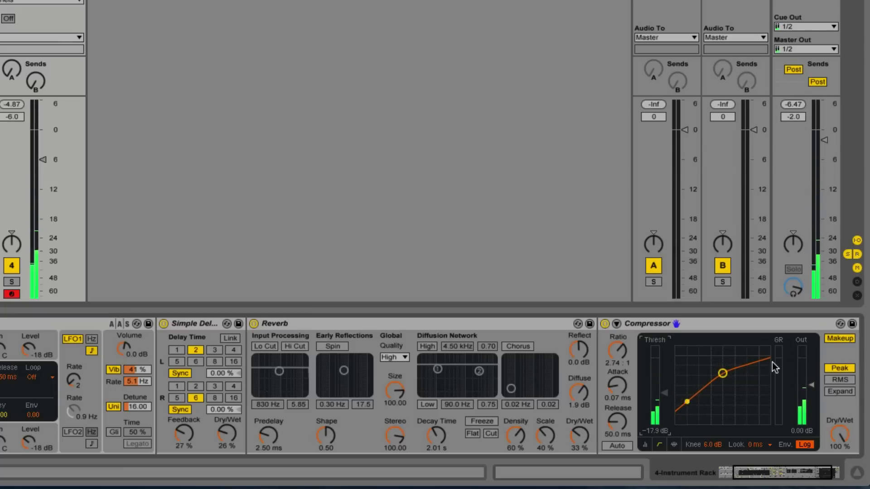
Compare the sound with the Compressor bypassed and active, leaving it switched on.
{"action": "scroll", "coordinate": [772, 368], "scroll_direction": "right", "scroll_amount": 4}
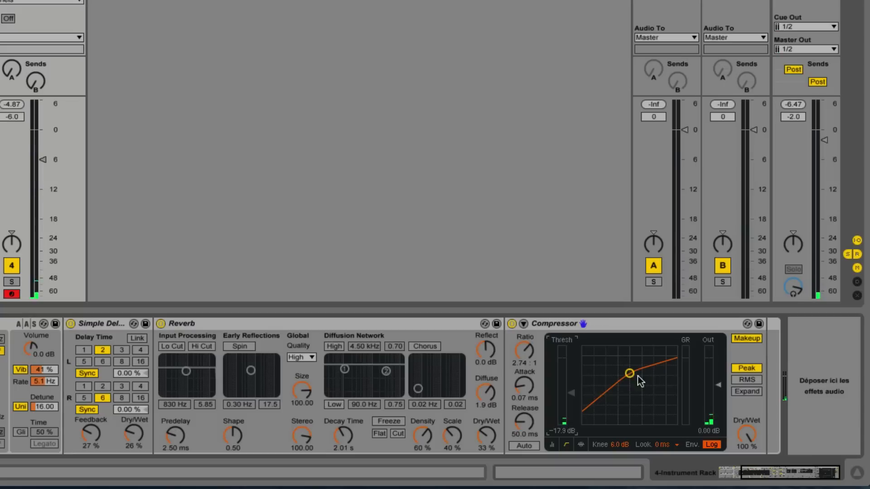
{"action": "left_click", "coordinate": [512, 324]}
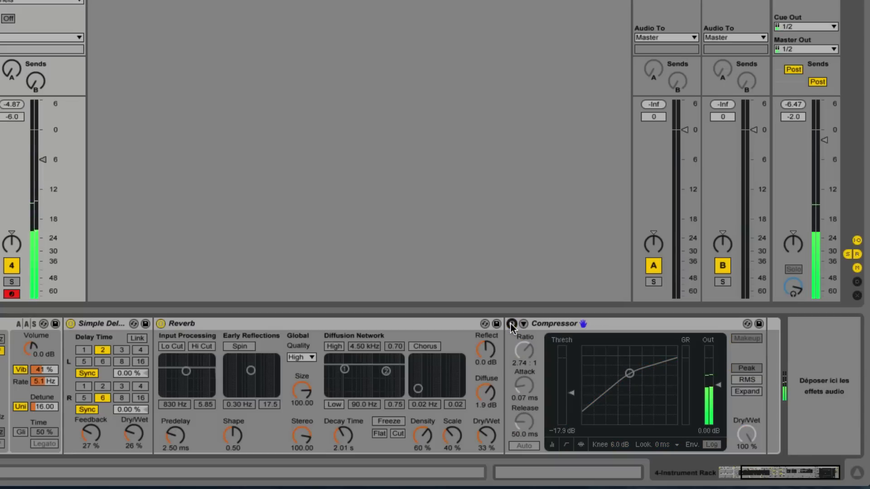
{"action": "left_click", "coordinate": [512, 324]}
{"action": "left_click", "coordinate": [512, 324]}
{"action": "left_click", "coordinate": [512, 324]}
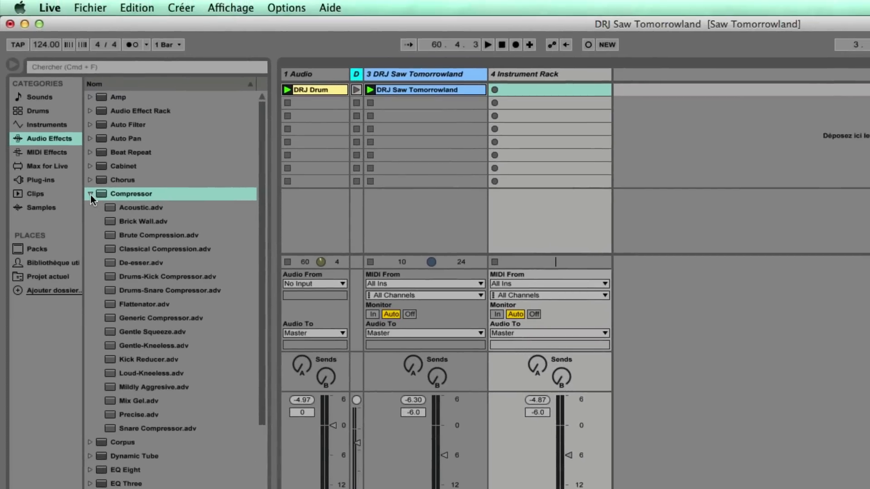
Collapse the Compressor presets and add EQ Three after the Compressor in the rack.
{"action": "left_click", "coordinate": [91, 194]}
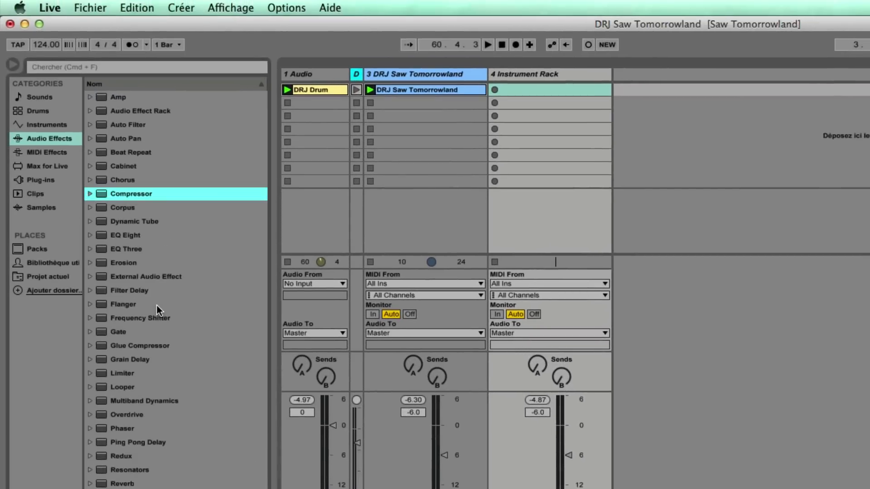
{"action": "left_click_drag", "start_coordinate": [105, 249], "coordinate": [752, 358]}
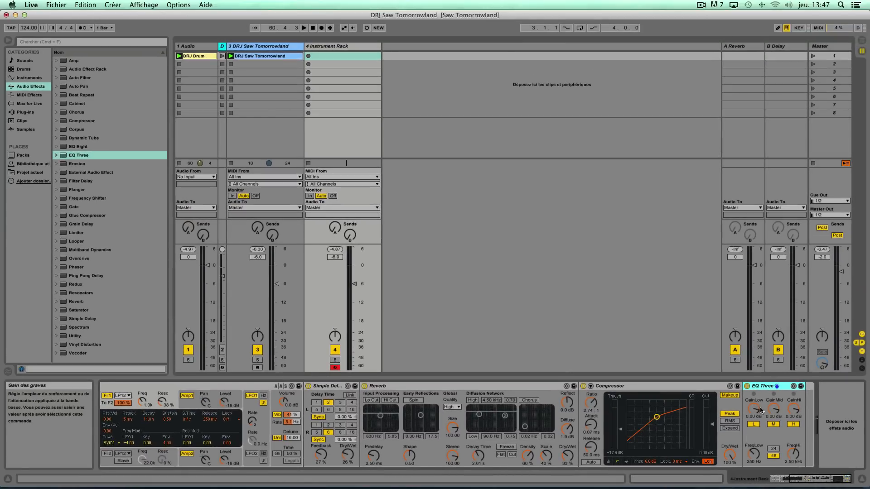
Set EQ Three's mid and high gains to 6.00 dB and add a Limiter after it.
{"action": "scroll", "coordinate": [760, 410], "scroll_direction": "left", "scroll_amount": 5}
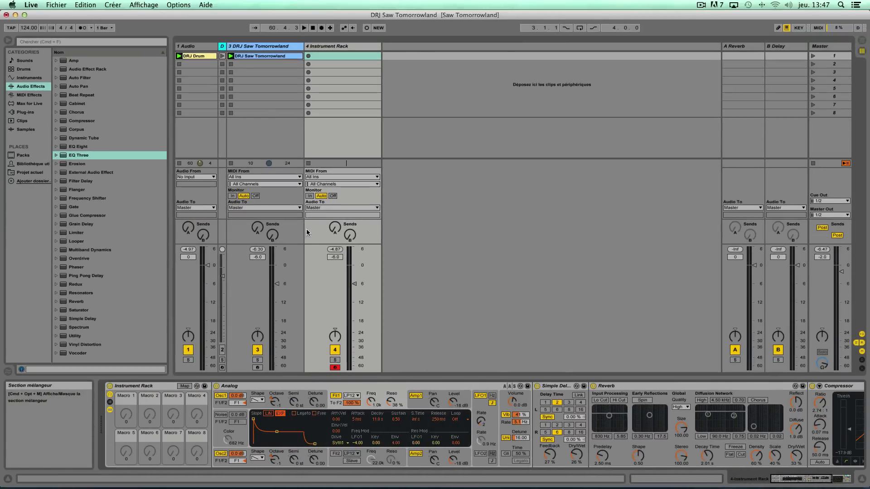
{"action": "left_click", "coordinate": [232, 289]}
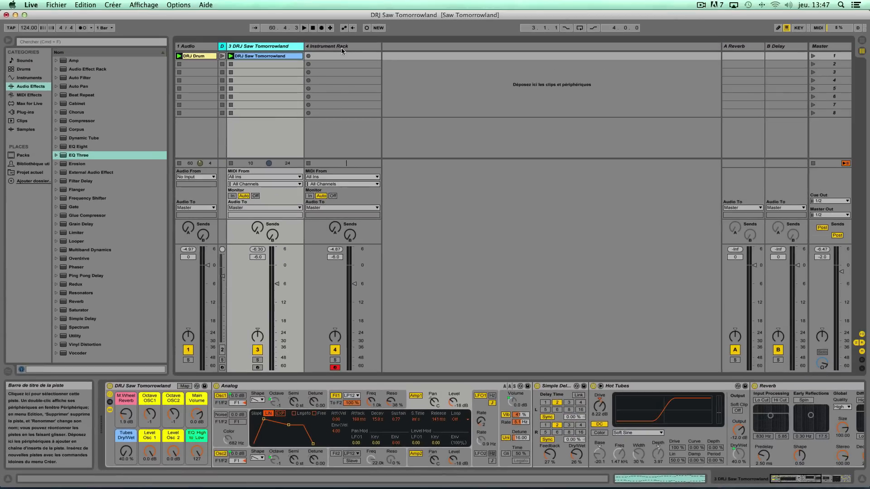
{"action": "left_click", "coordinate": [342, 49]}
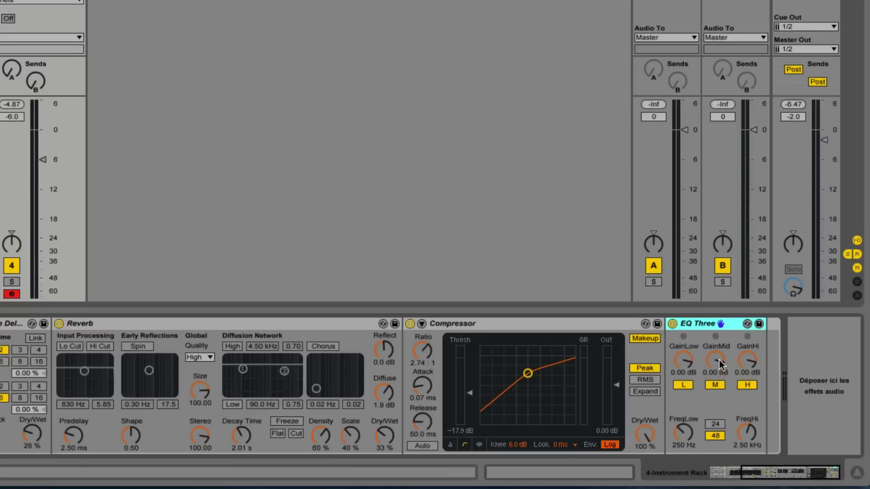
{"action": "left_click", "coordinate": [769, 403]}
{"action": "left_click_drag", "start_coordinate": [715, 361], "coordinate": [715, 426]}
{"action": "left_click_drag", "start_coordinate": [747, 360], "coordinate": [747, 335]}
{"action": "mouse_move", "coordinate": [715, 361]}
{"action": "left_mouse_down"}
{"action": "mouse_move", "coordinate": [716, 340]}
{"action": "mouse_move", "coordinate": [704, 371]}
{"action": "left_mouse_up"}
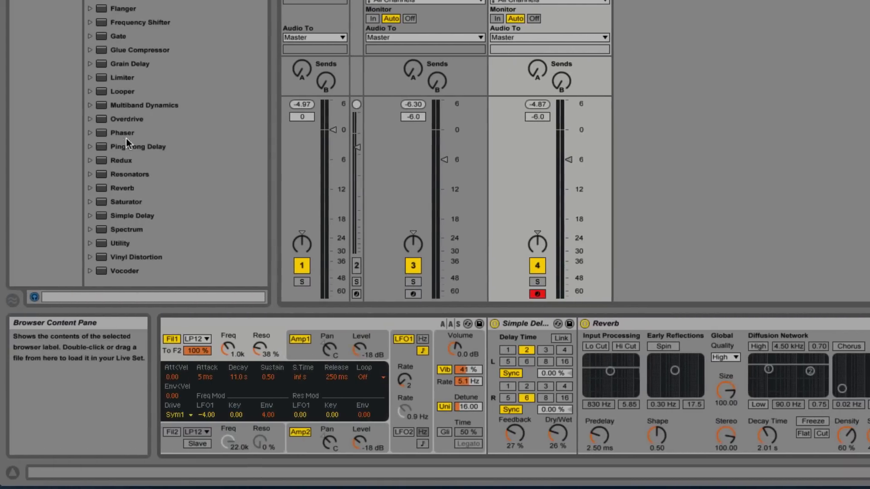
{"action": "left_click_drag", "start_coordinate": [119, 81], "coordinate": [747, 372]}
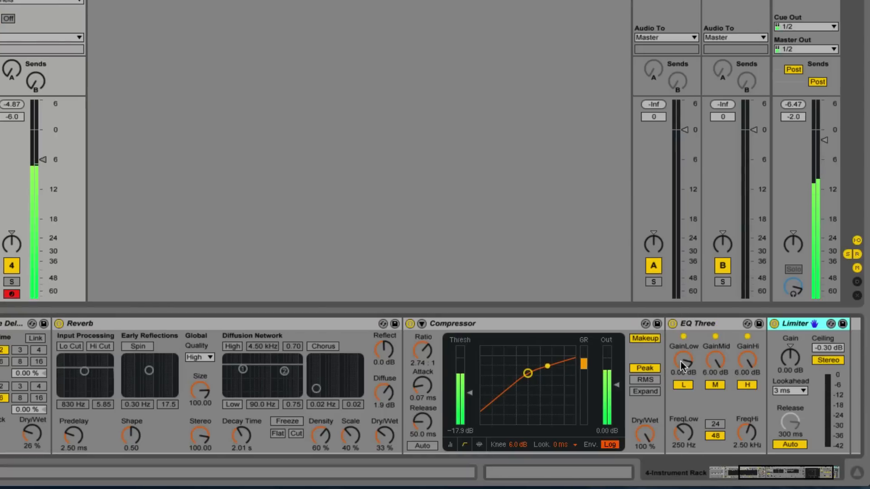
Copy the DRJ Saw Tomorrowland clip from track 3 into the first clip slot of track 4.
{"action": "scroll", "coordinate": [584, 362], "scroll_direction": "left", "scroll_amount": 3}
{"action": "scroll", "coordinate": [581, 360], "scroll_direction": "left", "scroll_amount": 5}
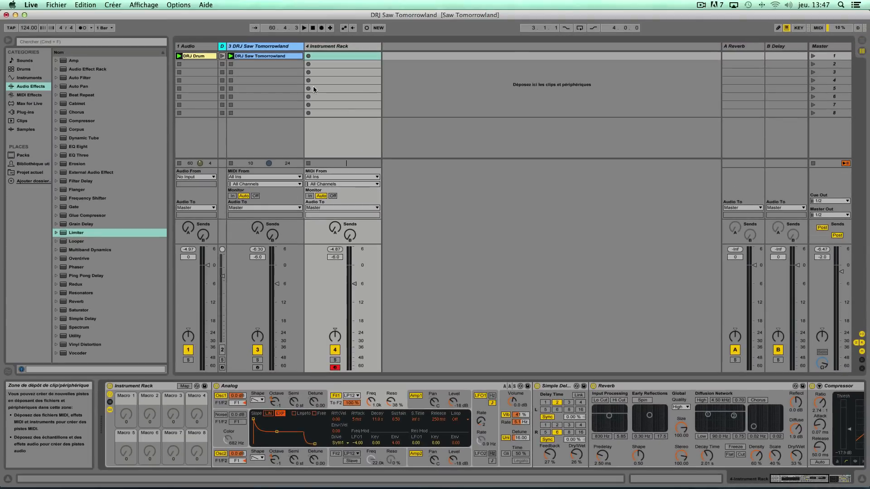
{"action": "left_click", "coordinate": [261, 38]}
{"action": "left_click_drag", "start_coordinate": [283, 54], "coordinate": [338, 56]}
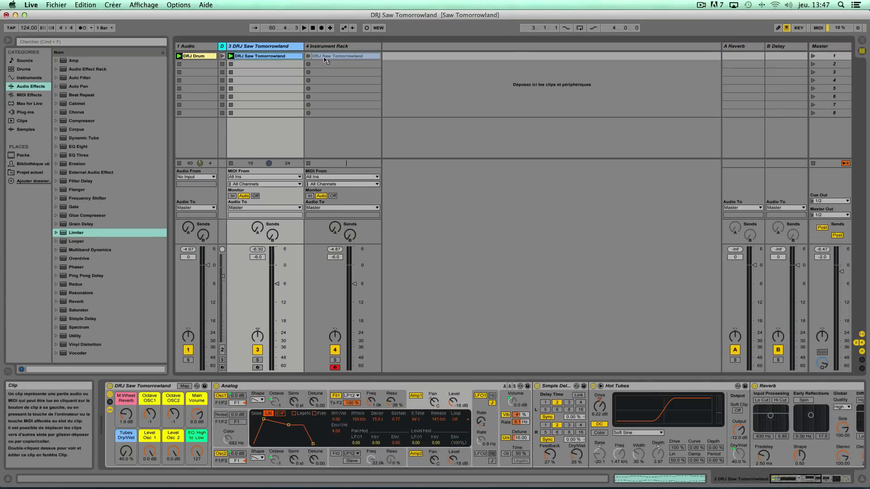
Deactivate track 3 and move its clip down to the second clip slot.
{"action": "left_click", "coordinate": [258, 351]}
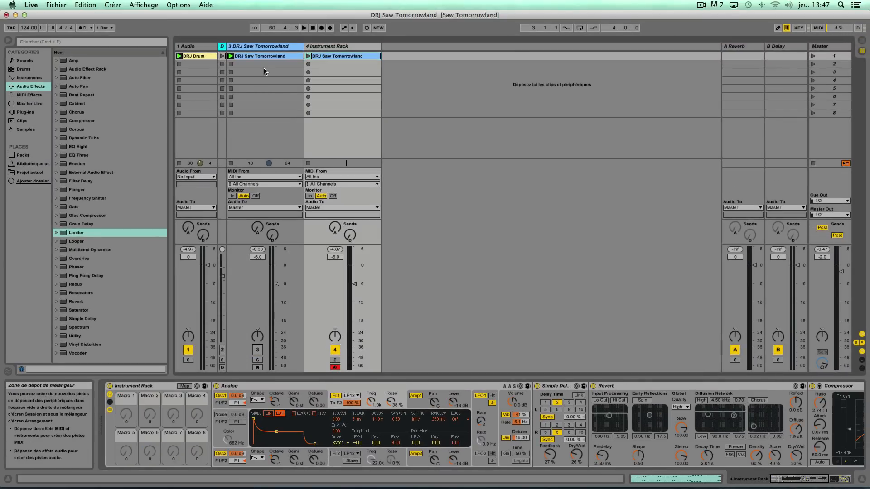
{"action": "left_click", "coordinate": [307, 56]}
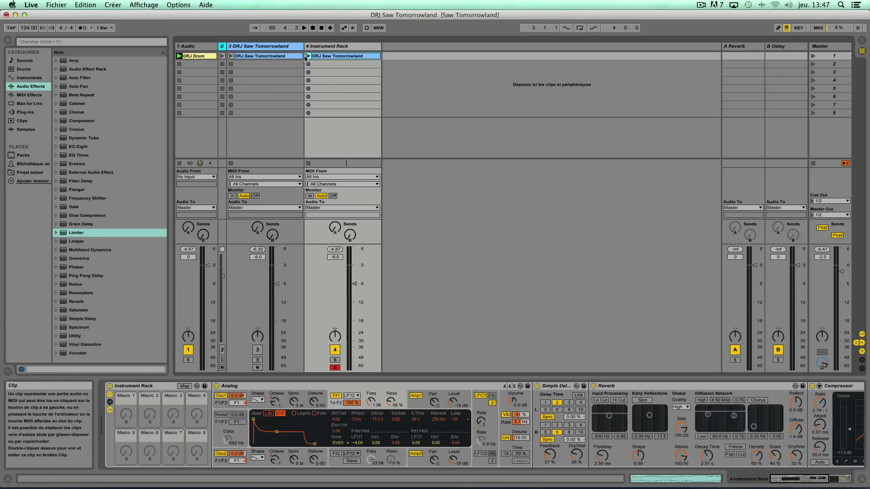
{"action": "left_click_drag", "start_coordinate": [285, 56], "coordinate": [287, 64]}
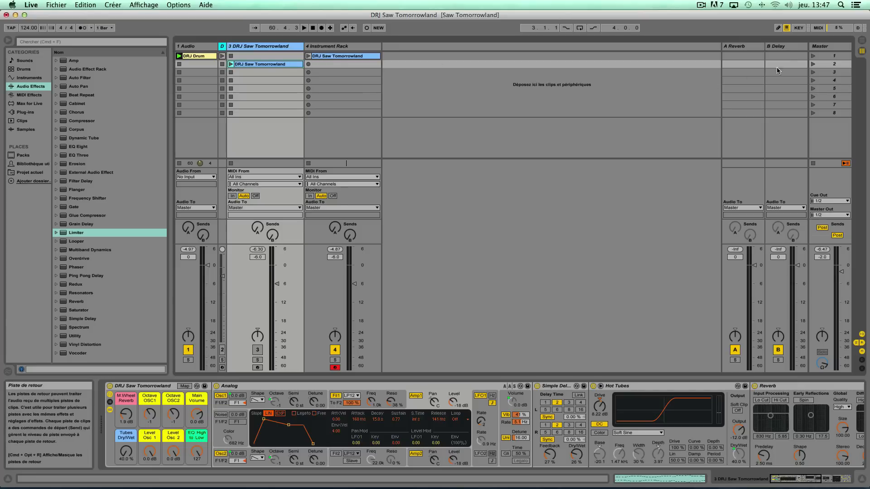
Launch scene 1 to hear the copied clip on track 4 with the drums, review track 4's device chain and stop playback.
{"action": "left_click", "coordinate": [813, 56]}
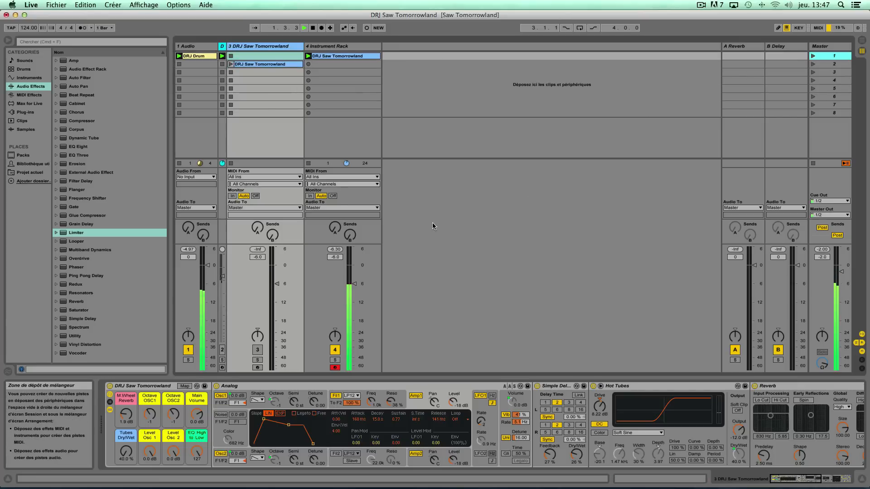
{"action": "left_click", "coordinate": [375, 108]}
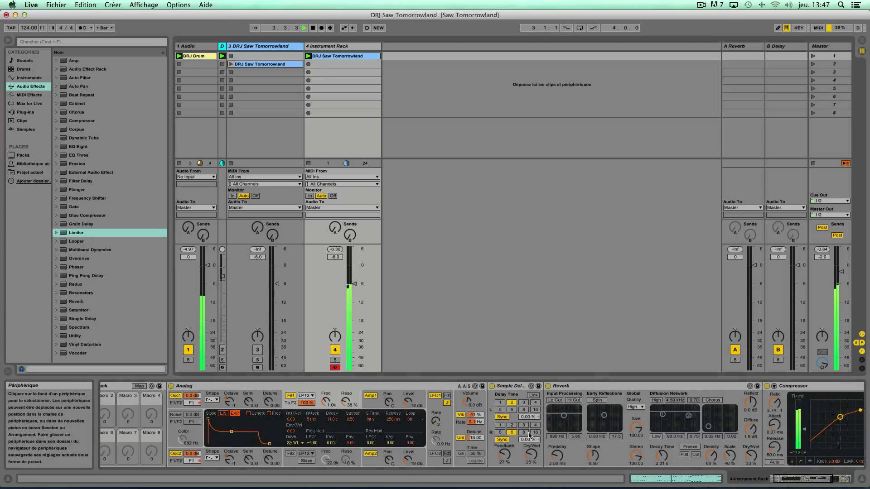
{"action": "key", "text": "Return"}
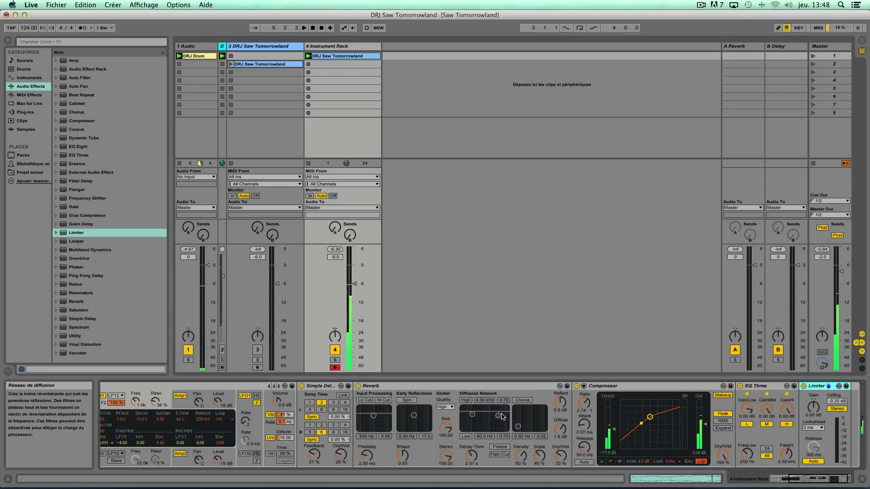
Colour the Instrument Rack's first macro pink and rename it M.Wheel Reverb.
{"action": "scroll", "coordinate": [497, 434], "scroll_direction": "left", "scroll_amount": 3}
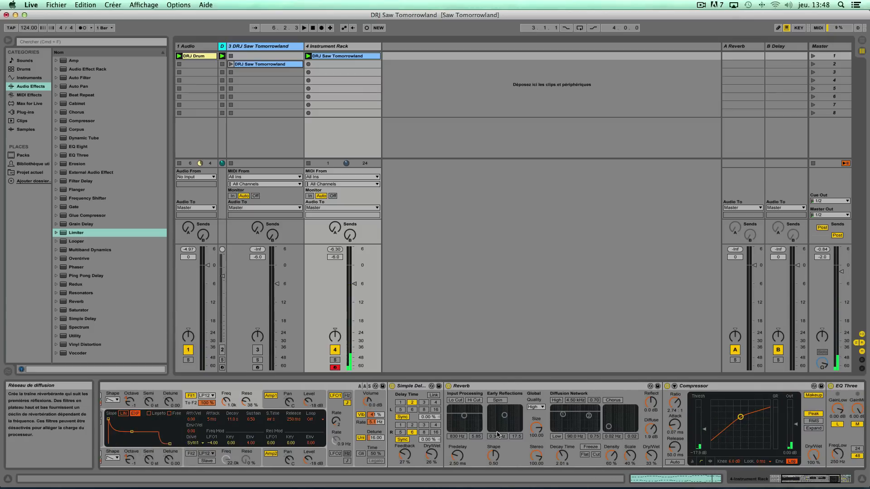
{"action": "scroll", "coordinate": [328, 413], "scroll_direction": "left", "scroll_amount": 1}
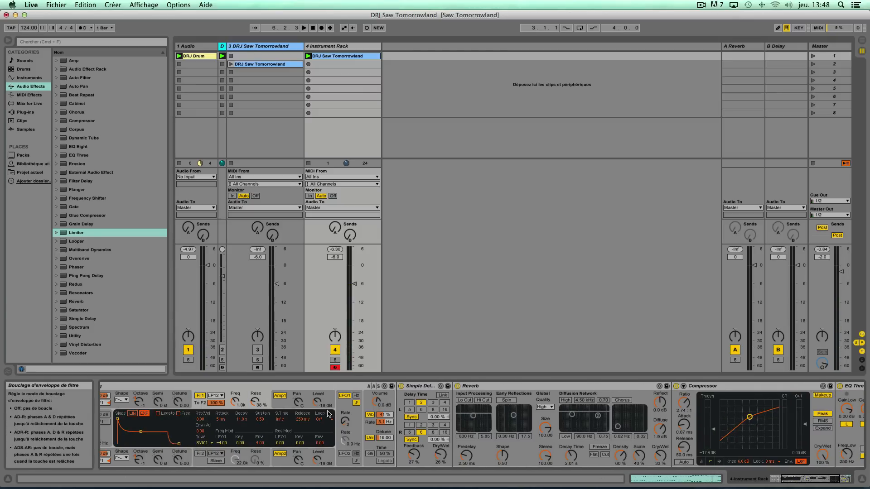
{"action": "scroll", "coordinate": [328, 414], "scroll_direction": "left", "scroll_amount": 4}
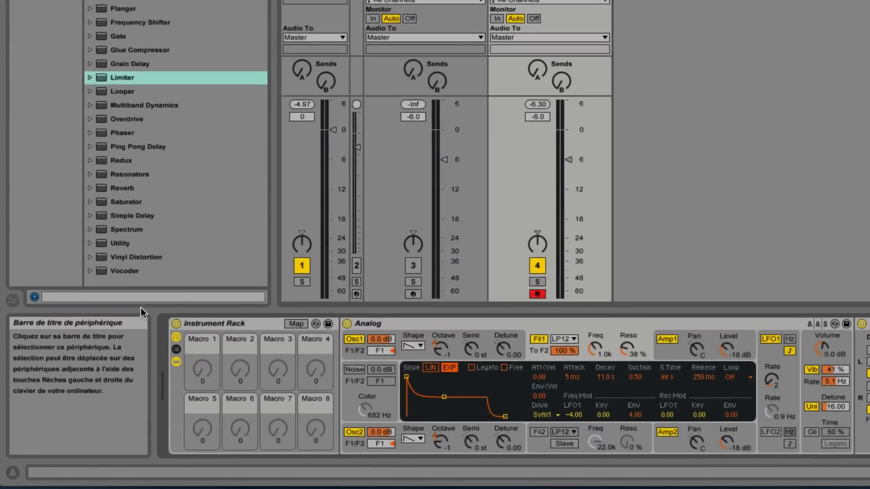
{"action": "right_click", "coordinate": [200, 338]}
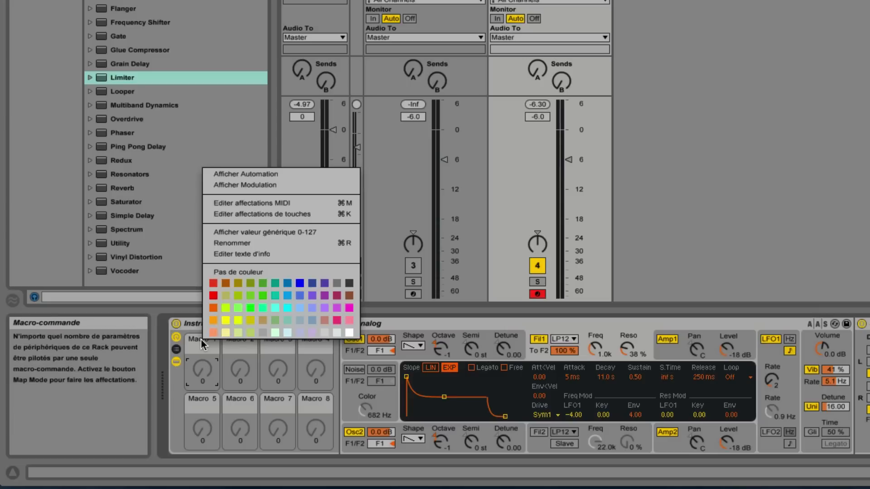
{"action": "left_click", "coordinate": [342, 317]}
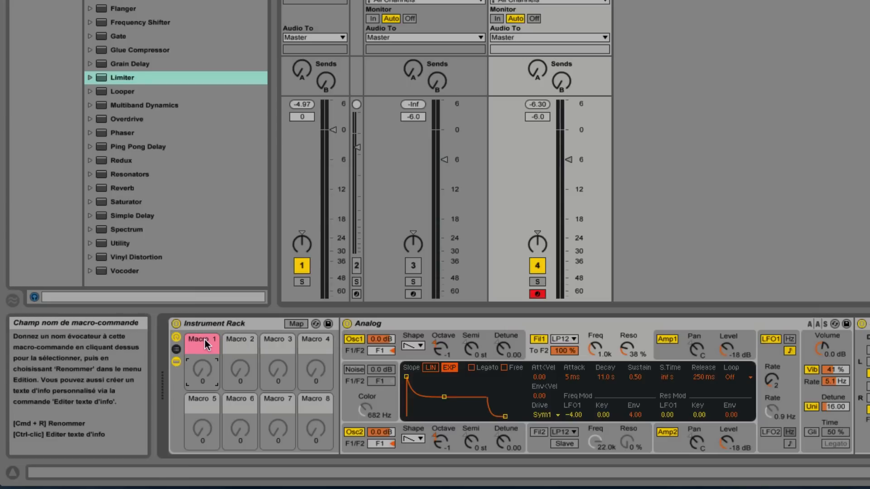
{"action": "key", "text": "super+r"}
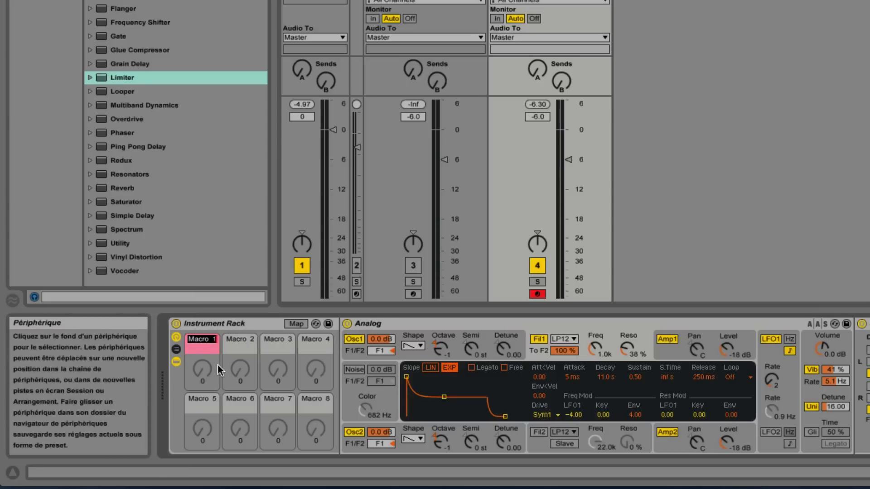
{"action": "type", "text": "M.Wheel Reverb"}
{"action": "key", "text": "Return"}
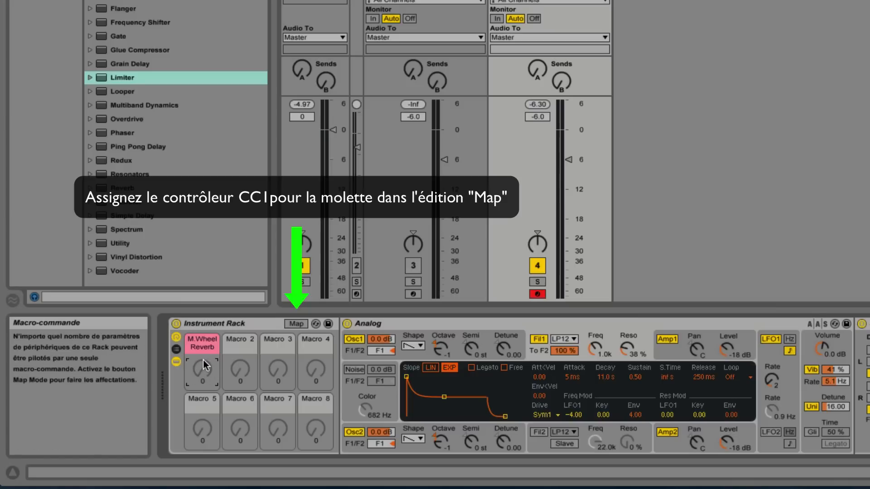
Fold the Simple Delay and Analog devices so Reverb sits next to the rack's macros.
{"action": "scroll", "coordinate": [248, 378], "scroll_direction": "right", "scroll_amount": 8}
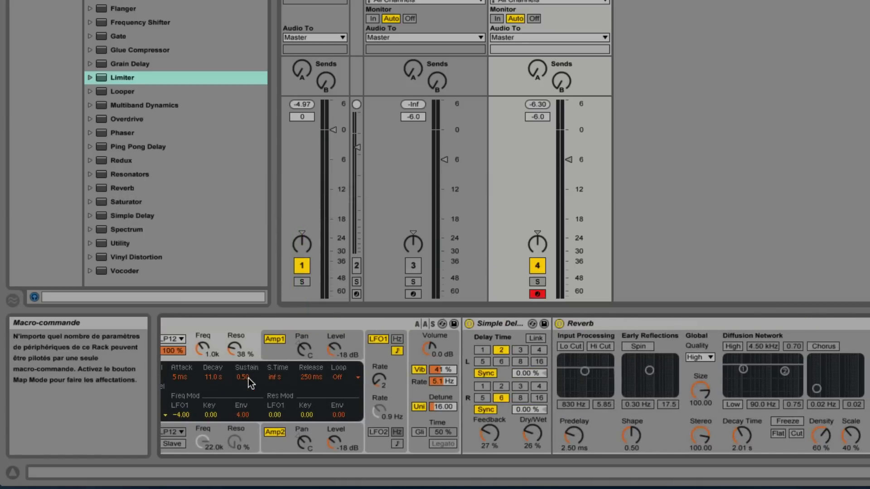
{"action": "scroll", "coordinate": [248, 379], "scroll_direction": "right", "scroll_amount": 3}
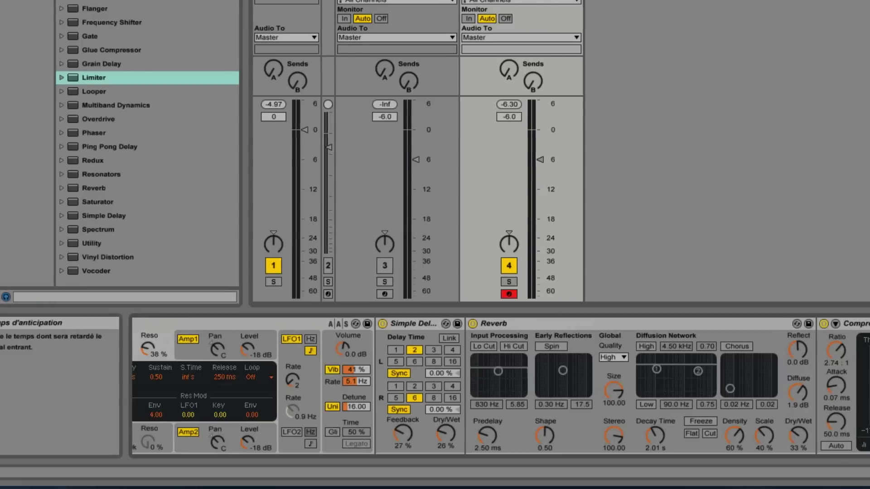
{"action": "scroll", "coordinate": [718, 409], "scroll_direction": "left", "scroll_amount": 4}
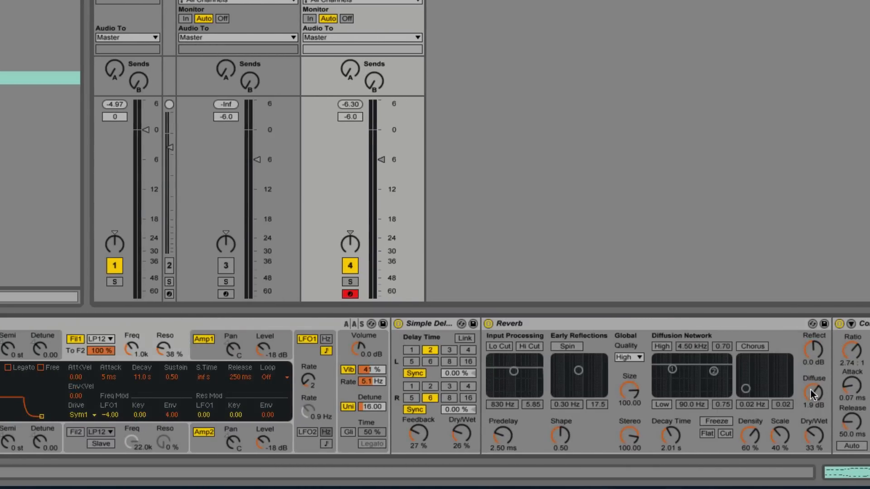
{"action": "scroll", "coordinate": [810, 389], "scroll_direction": "left", "scroll_amount": 6}
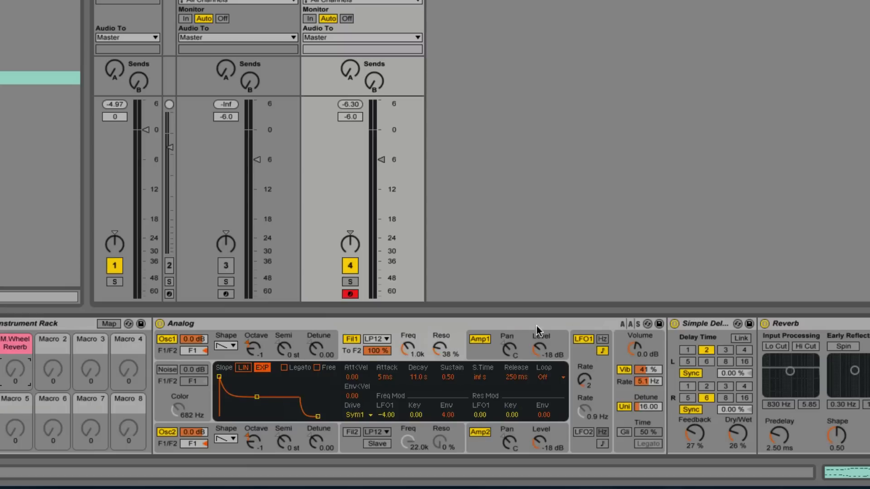
{"action": "double_click", "coordinate": [697, 322]}
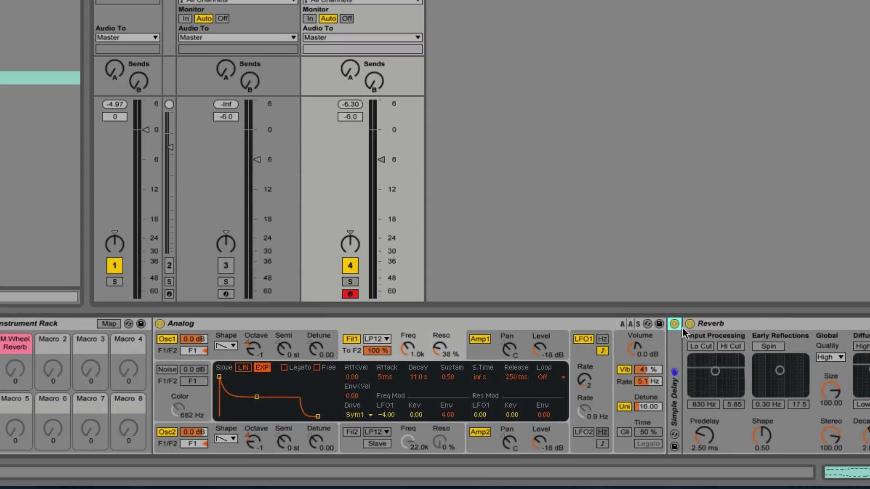
{"action": "double_click", "coordinate": [472, 324]}
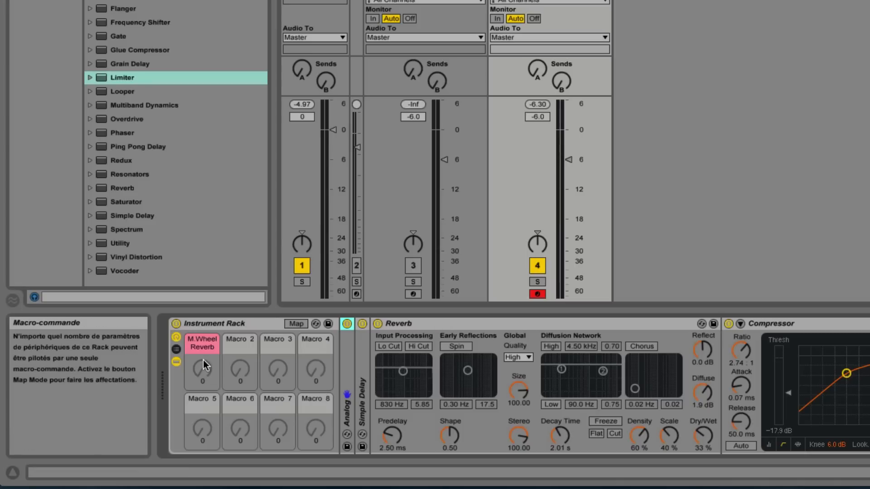
Map Reverb's Diffuse level to the M.Wheel Reverb macro and try the macro knob.
{"action": "right_click", "coordinate": [704, 391]}
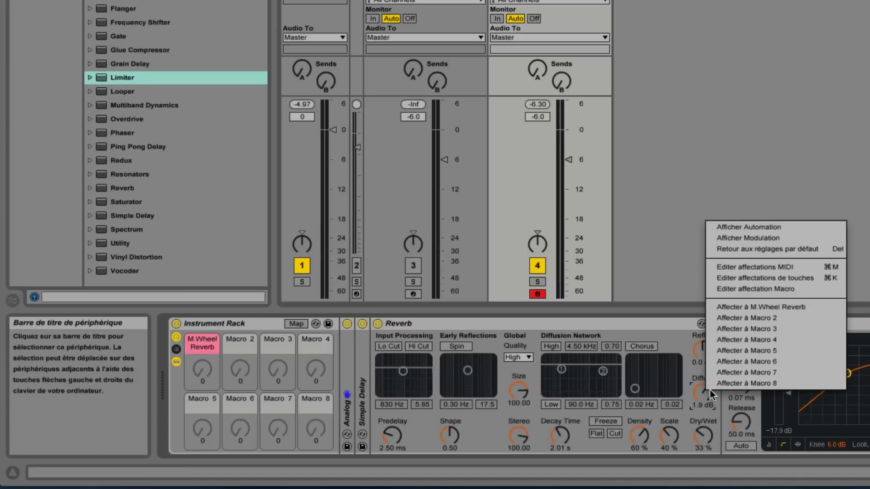
{"action": "left_click", "coordinate": [778, 307]}
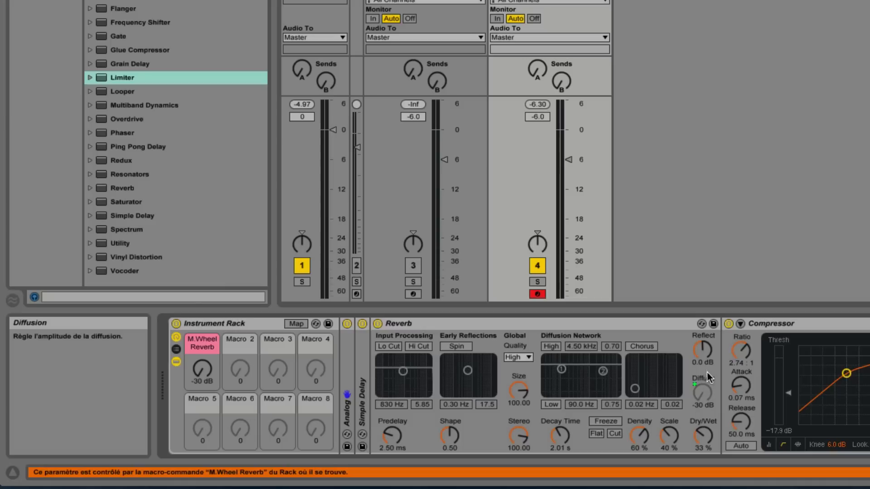
{"action": "mouse_move", "coordinate": [202, 369]}
{"action": "left_mouse_down"}
{"action": "mouse_move", "coordinate": [202, 344]}
{"action": "mouse_move", "coordinate": [202, 372]}
{"action": "left_mouse_up"}
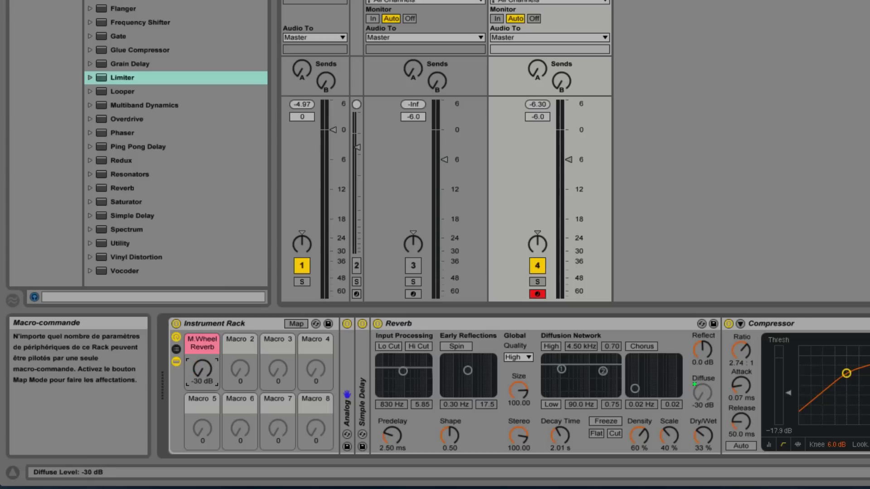
Invert the M.Wheel Reverb macro's mapping range so it starts at 4.0 dB, and leave macro mapping mode.
{"action": "left_click", "coordinate": [298, 324]}
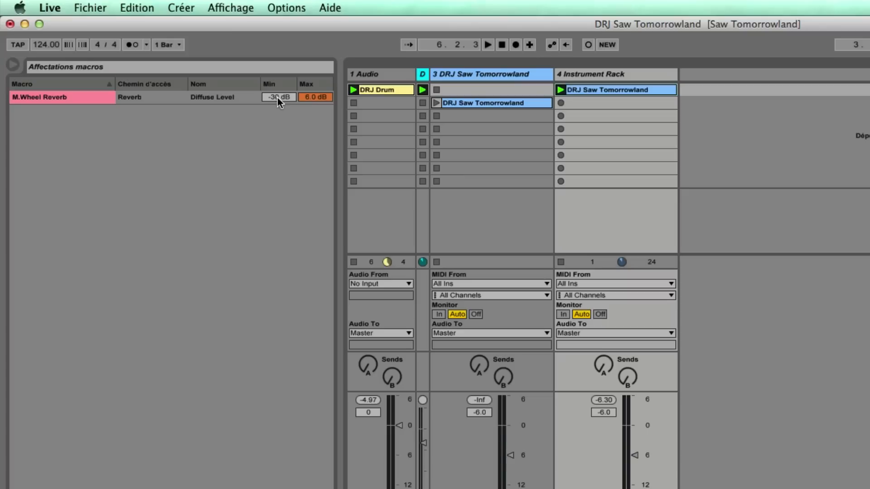
{"action": "right_click", "coordinate": [246, 96]}
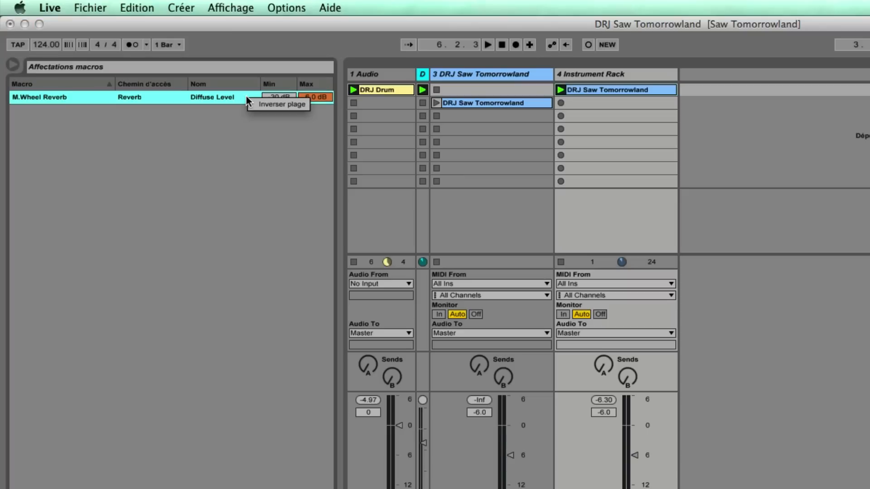
{"action": "left_click", "coordinate": [257, 105]}
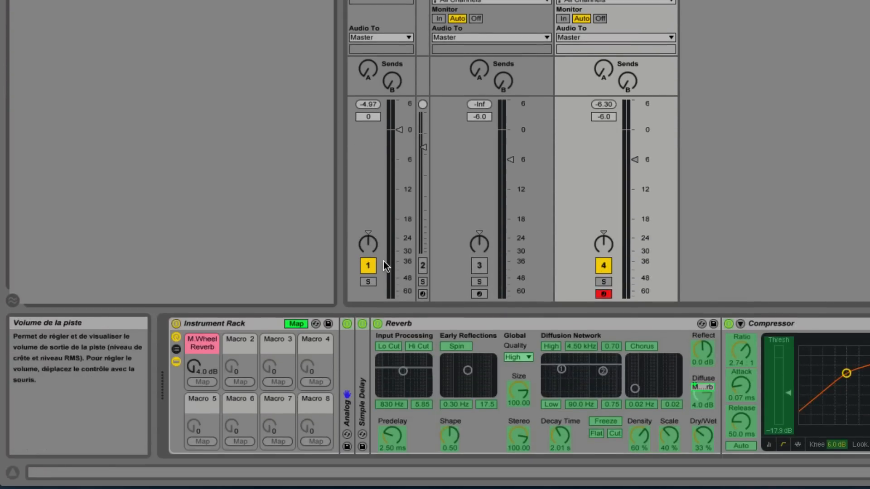
{"action": "left_click", "coordinate": [298, 324]}
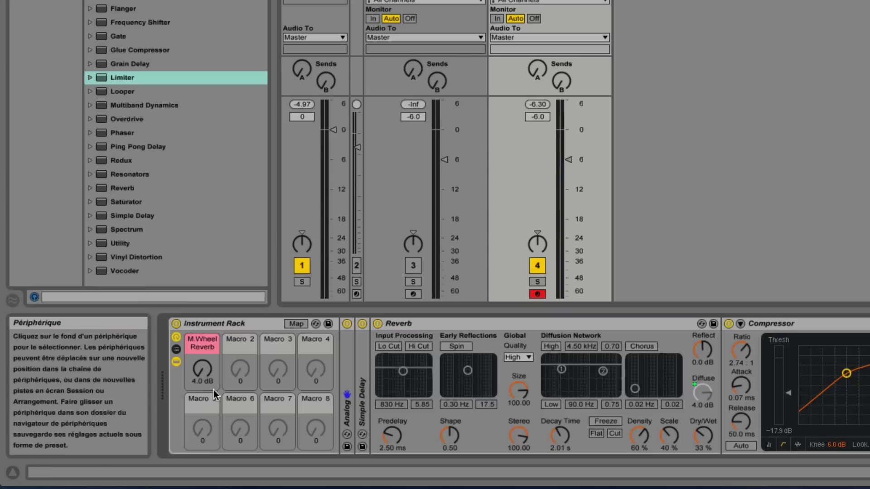
Set the M.Wheel Reverb macro to 1.9 dB and track 4's volume to -8 dB.
{"action": "left_click_drag", "start_coordinate": [202, 367], "coordinate": [202, 379]}
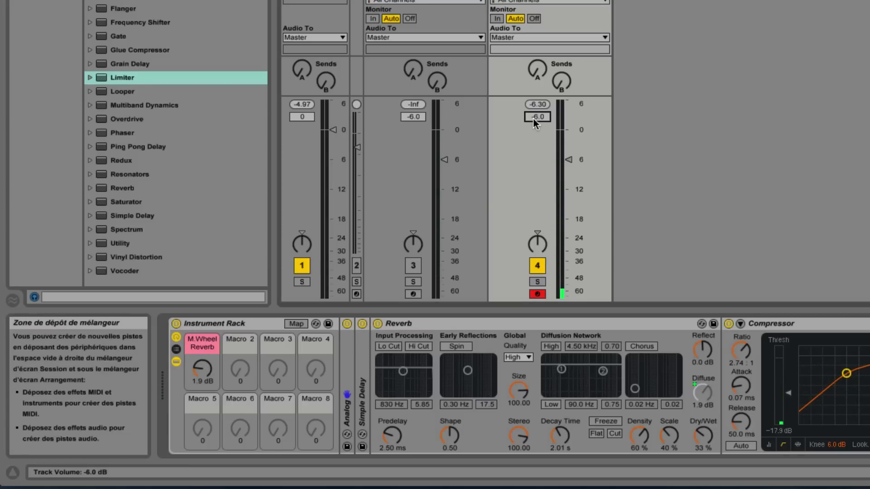
{"action": "type", "text": "-8"}
{"action": "key", "text": "Return"}
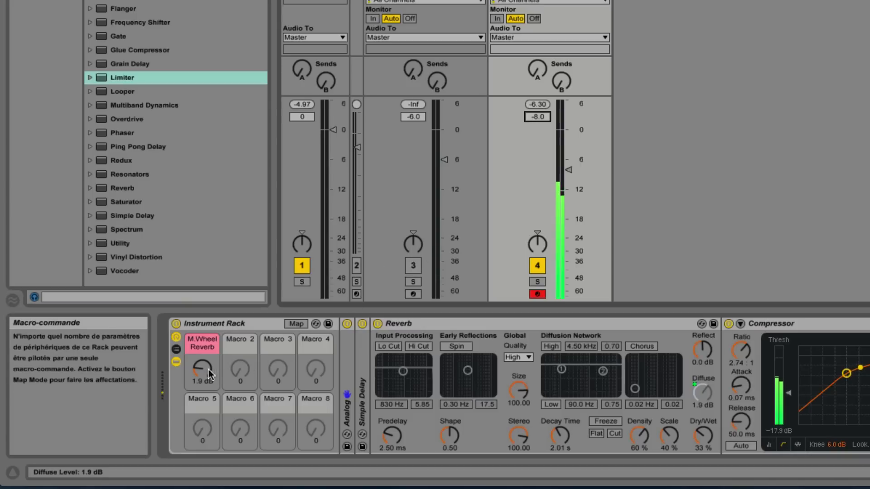
Sweep the M.Wheel Reverb macro between 4.0 dB and -30 dB to test Reverb's Diffuse, and leave it at 1.8 dB.
{"action": "left_click", "coordinate": [705, 393]}
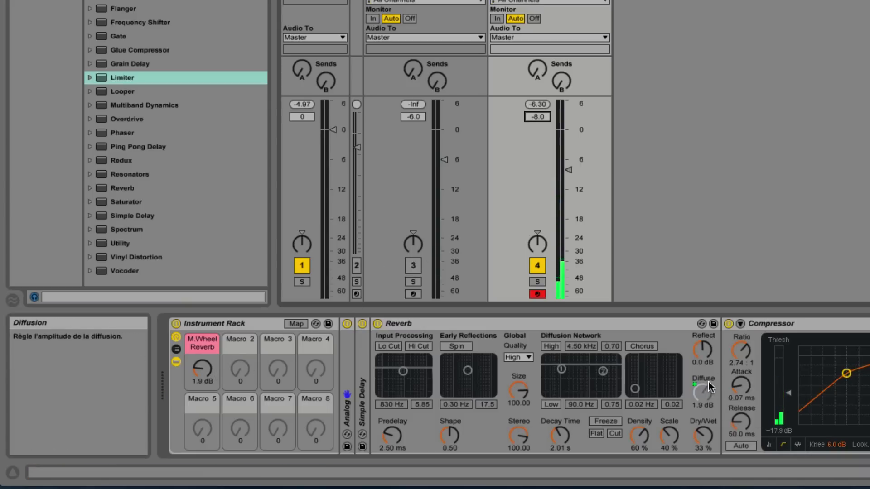
{"action": "left_click", "coordinate": [196, 368]}
{"action": "left_click_drag", "start_coordinate": [200, 368], "coordinate": [199, 390]}
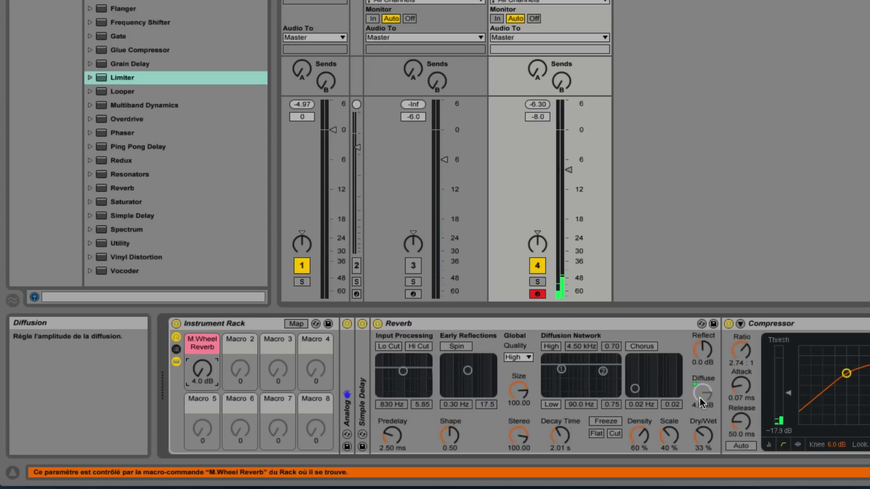
{"action": "left_click_drag", "start_coordinate": [204, 374], "coordinate": [204, 417]}
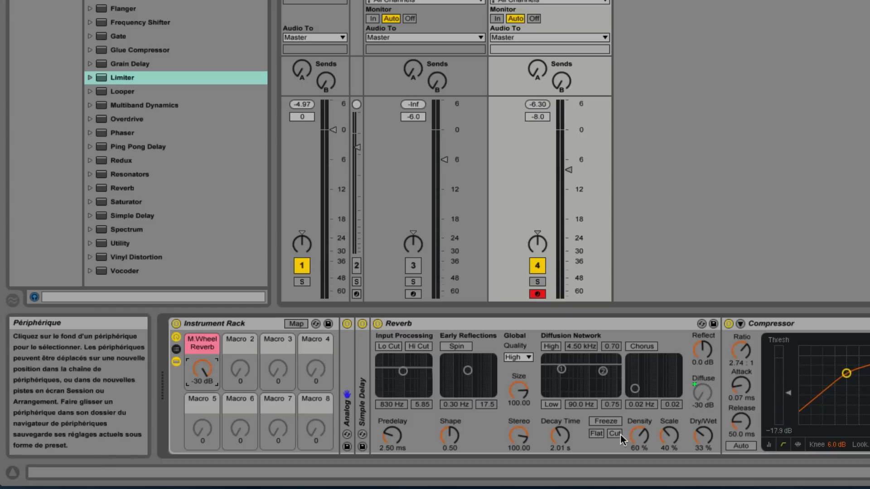
{"action": "left_click_drag", "start_coordinate": [202, 369], "coordinate": [202, 340]}
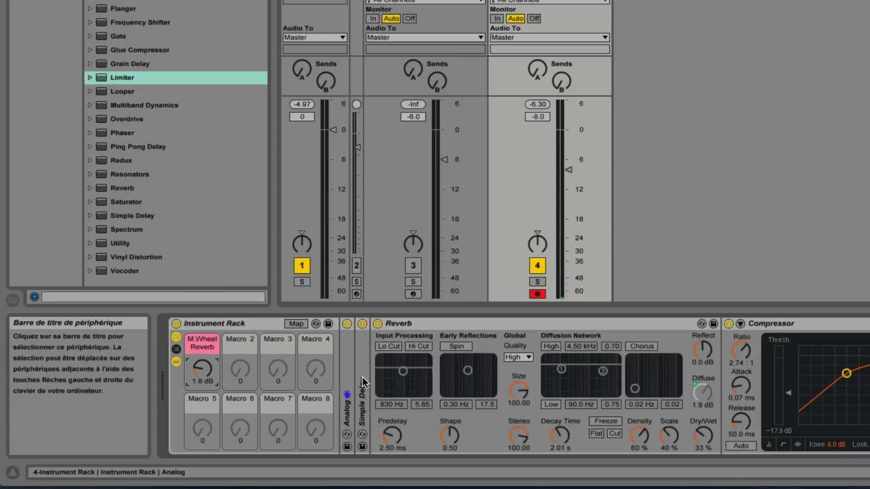
Unfold Analog and rename the rack's second and third macros Octave OSC1 and Octave OSC2.
{"action": "double_click", "coordinate": [347, 355]}
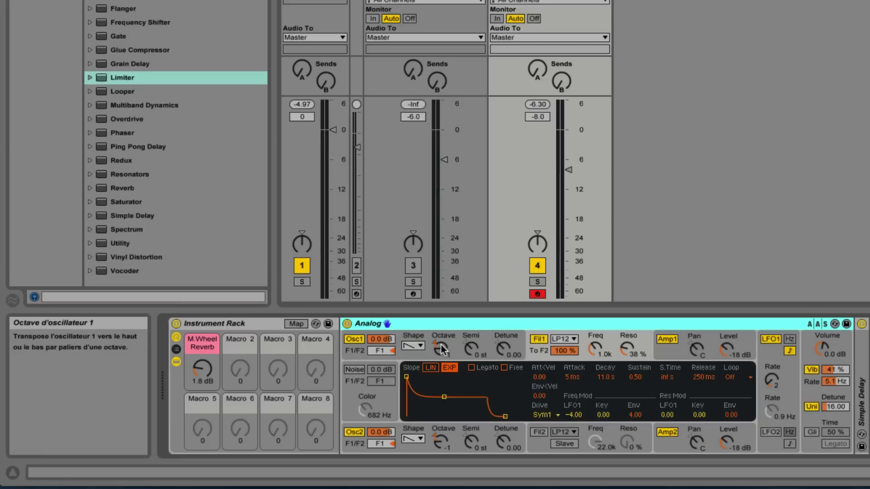
{"action": "left_click", "coordinate": [245, 339]}
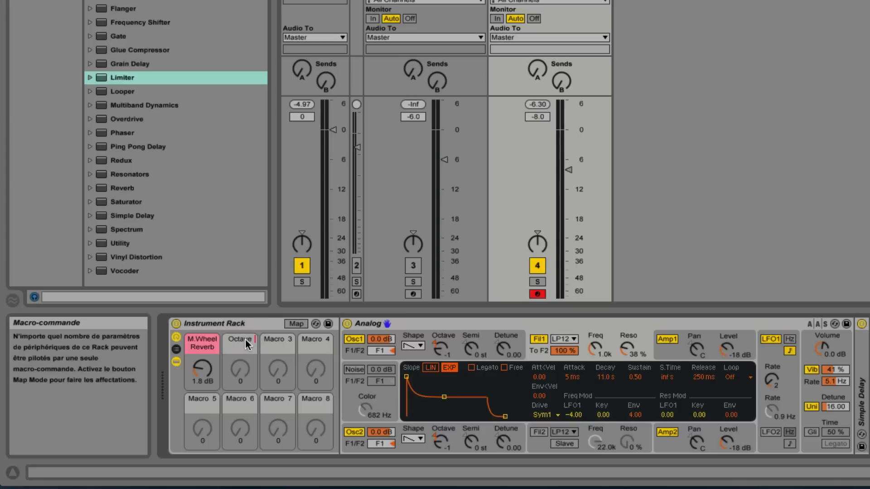
{"action": "type", "text": "SC1"}
{"action": "left_click", "coordinate": [276, 339]}
{"action": "type", "text": "Octave OSC2"}
{"action": "key", "text": "Return"}
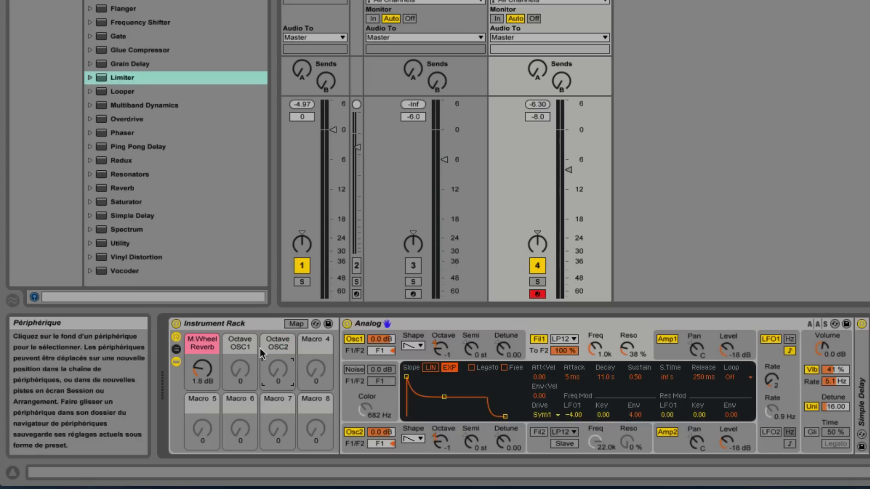
Colour the Octave OSC1 and Octave OSC2 macros yellow.
{"action": "right_click", "coordinate": [243, 341]}
{"action": "left_click", "coordinate": [274, 327]}
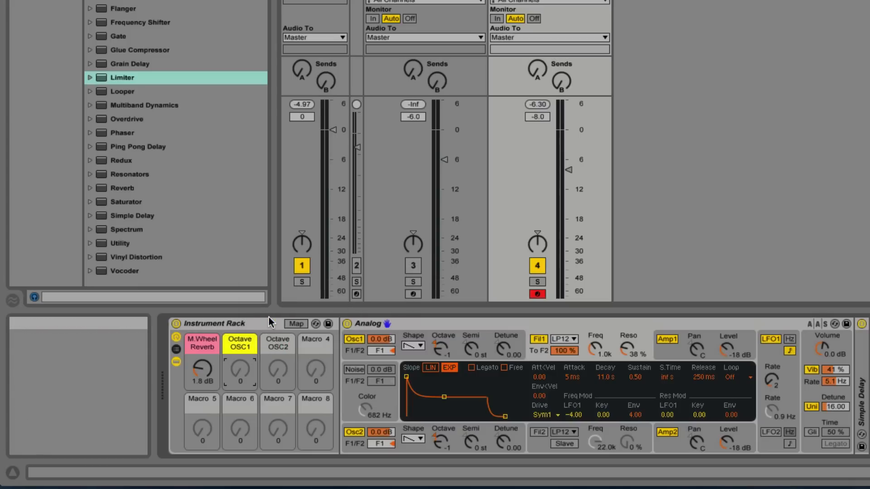
{"action": "right_click", "coordinate": [273, 341]}
{"action": "left_click", "coordinate": [296, 320]}
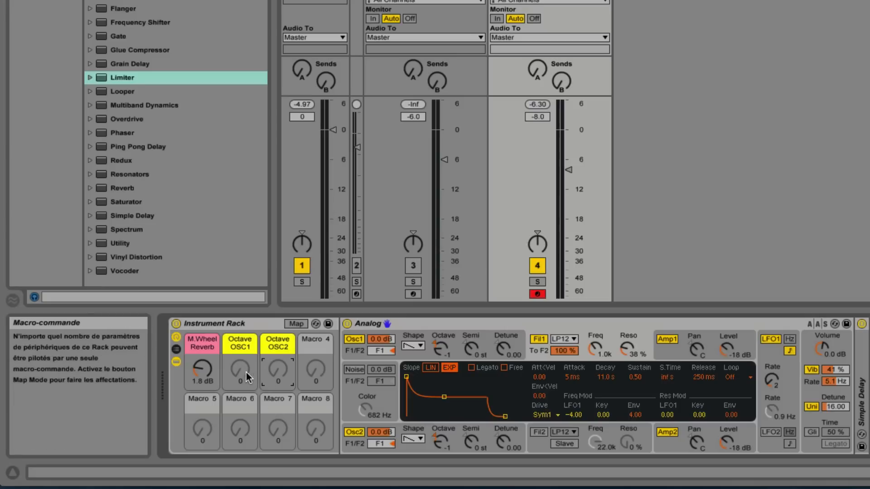
Map Analog's oscillator 1 Octave to the Octave OSC1 macro and set the macro to -1.
{"action": "left_click_drag", "start_coordinate": [440, 348], "coordinate": [442, 373]}
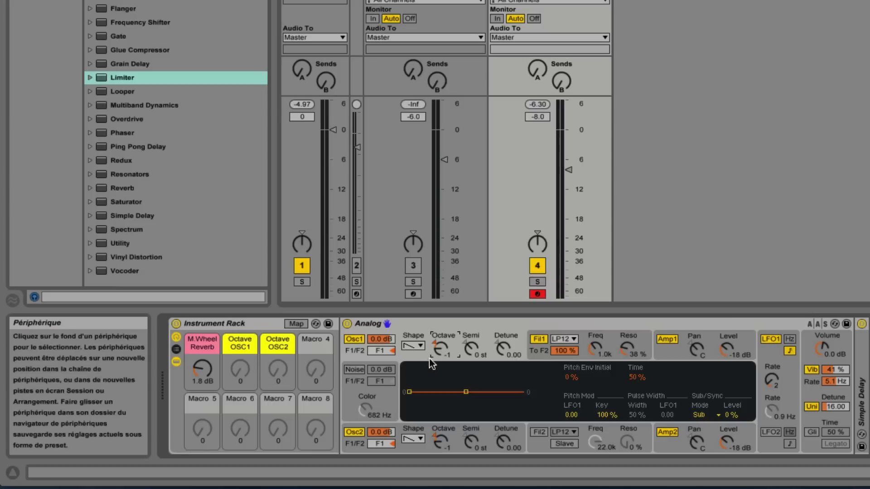
{"action": "right_click", "coordinate": [439, 349]}
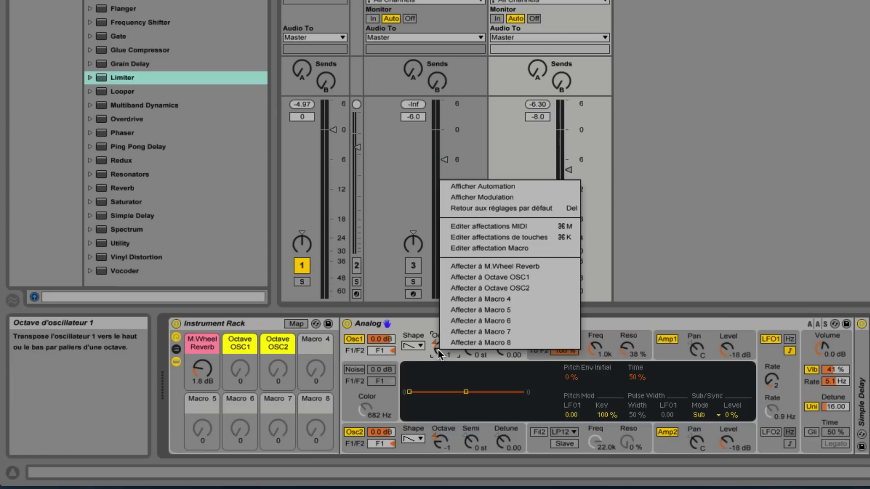
{"action": "left_click", "coordinate": [498, 277]}
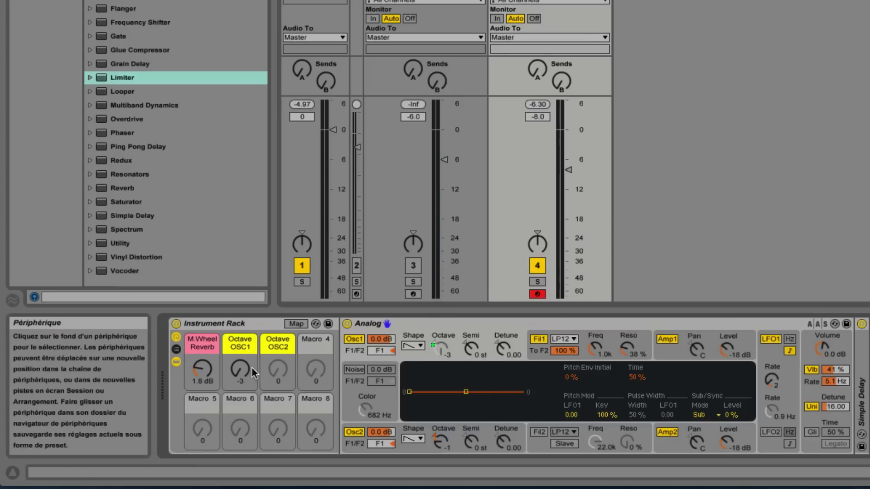
{"action": "mouse_move", "coordinate": [245, 371]}
{"action": "left_mouse_down"}
{"action": "mouse_move", "coordinate": [245, 361]}
{"action": "mouse_move", "coordinate": [250, 372]}
{"action": "left_mouse_up"}
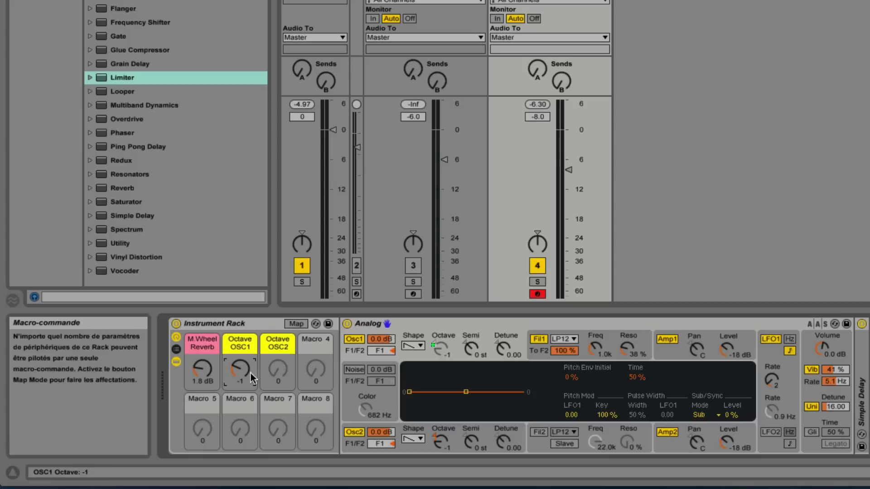
Map Analog's oscillator 2 Octave to the Octave OSC2 macro and set the macro to -1.
{"action": "right_click", "coordinate": [444, 444]}
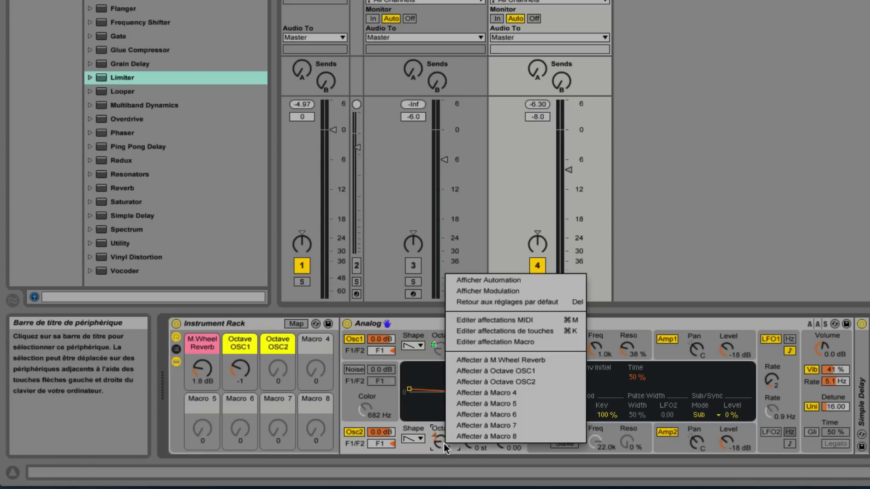
{"action": "left_click", "coordinate": [493, 383]}
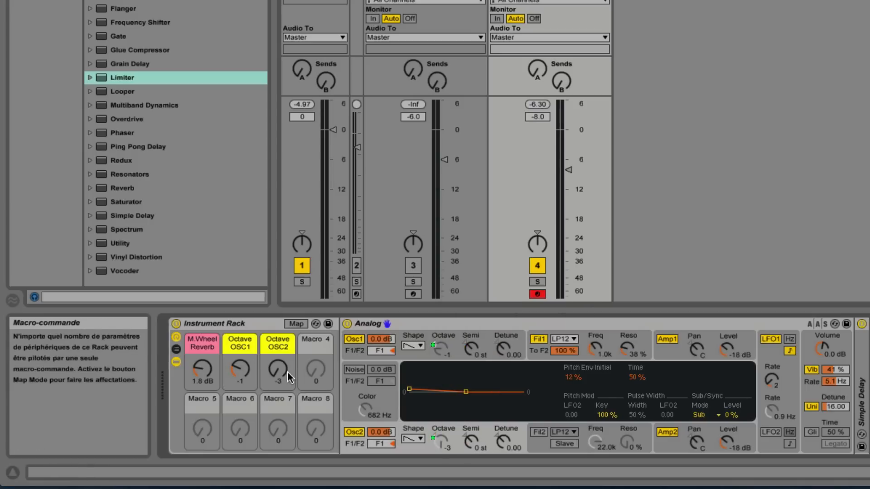
{"action": "left_click_drag", "start_coordinate": [278, 371], "coordinate": [278, 363]}
{"action": "left_click", "coordinate": [297, 324]}
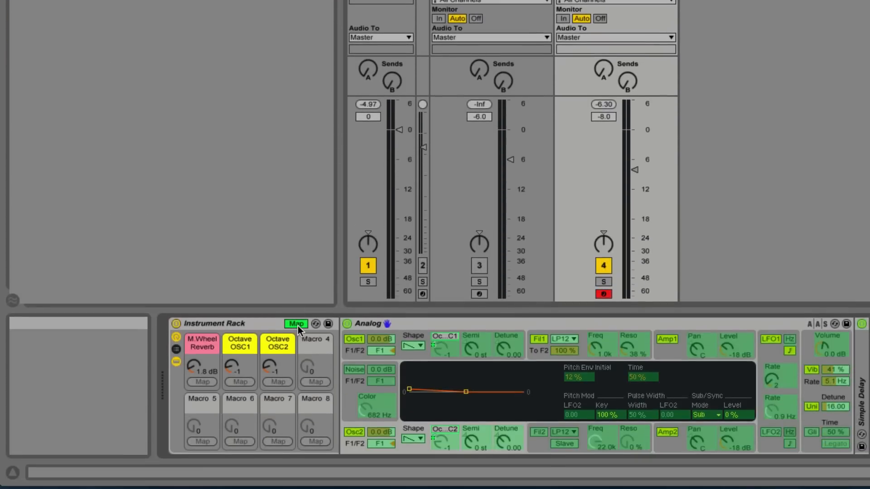
{"action": "left_click", "coordinate": [298, 325]}
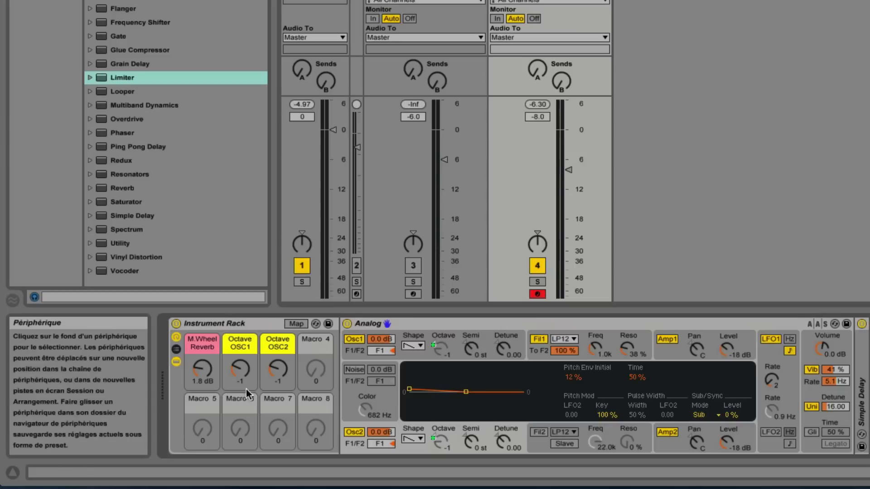
Test the Octave OSC1 and Octave OSC2 macros by turning them, and leave both at -1.
{"action": "mouse_move", "coordinate": [240, 369]}
{"action": "left_mouse_down"}
{"action": "mouse_move", "coordinate": [240, 354]}
{"action": "mouse_move", "coordinate": [236, 388]}
{"action": "mouse_move", "coordinate": [244, 365]}
{"action": "left_mouse_up"}
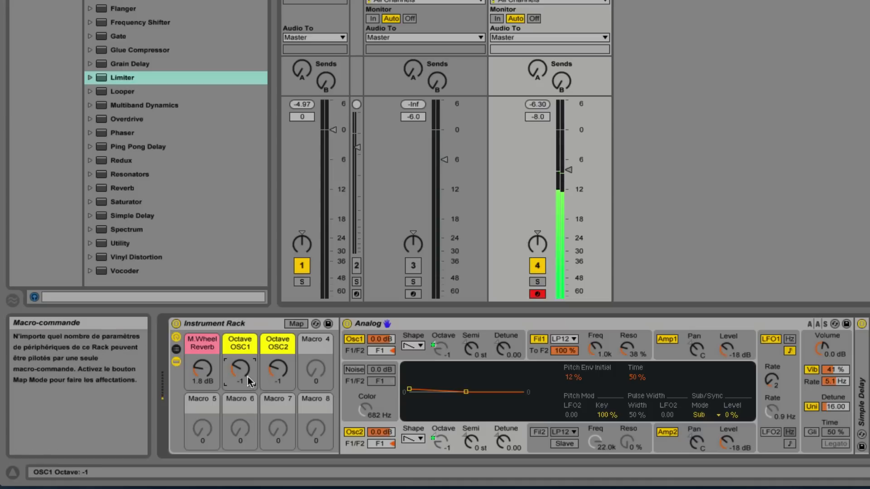
{"action": "left_click_drag", "start_coordinate": [245, 375], "coordinate": [277, 371]}
{"action": "left_click", "coordinate": [279, 381]}
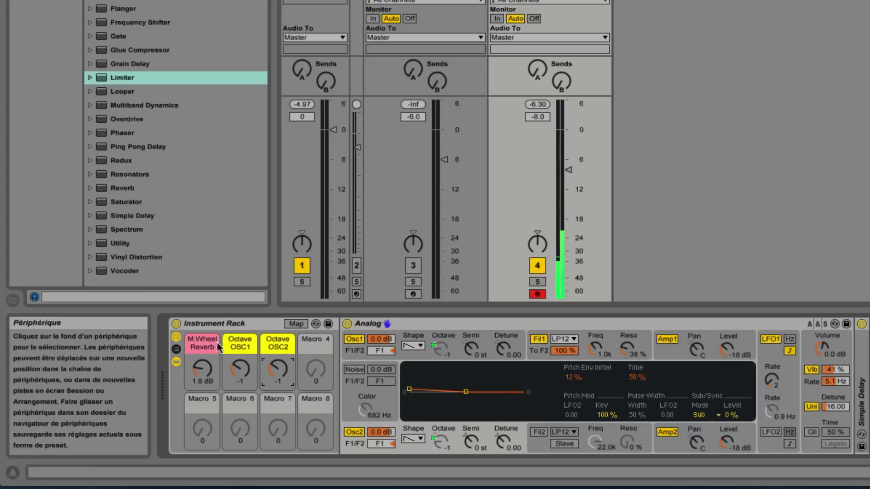
Rename the rack's fourth macro Main Volume and colour it yellow.
{"action": "left_click", "coordinate": [315, 342]}
{"action": "key", "text": "super+r"}
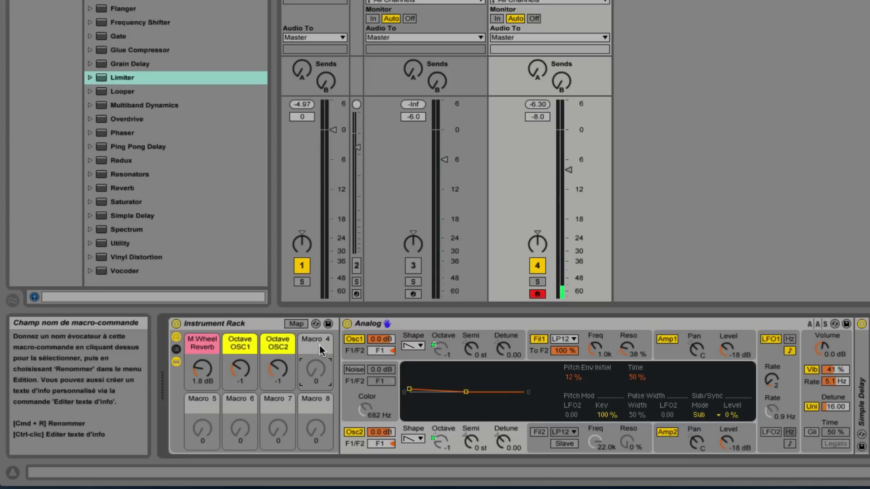
{"action": "type", "text": "Main Volume"}
{"action": "key", "text": "Return"}
{"action": "right_click", "coordinate": [320, 350]}
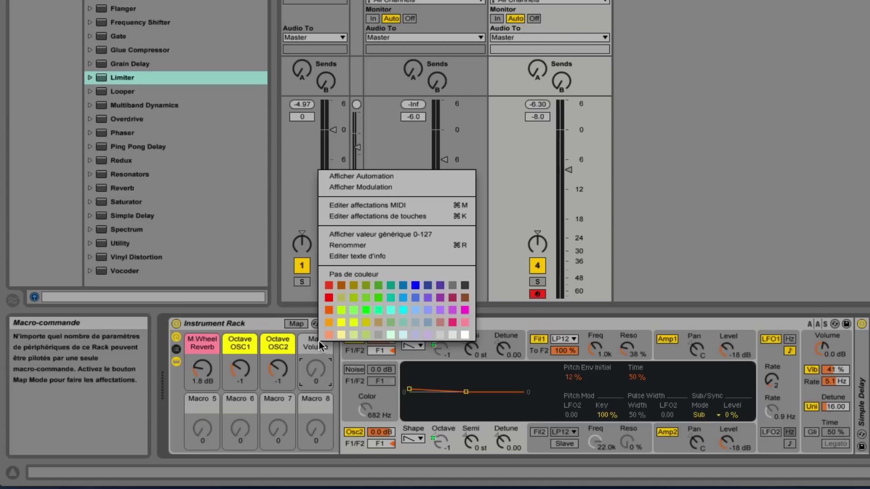
{"action": "left_click", "coordinate": [343, 321]}
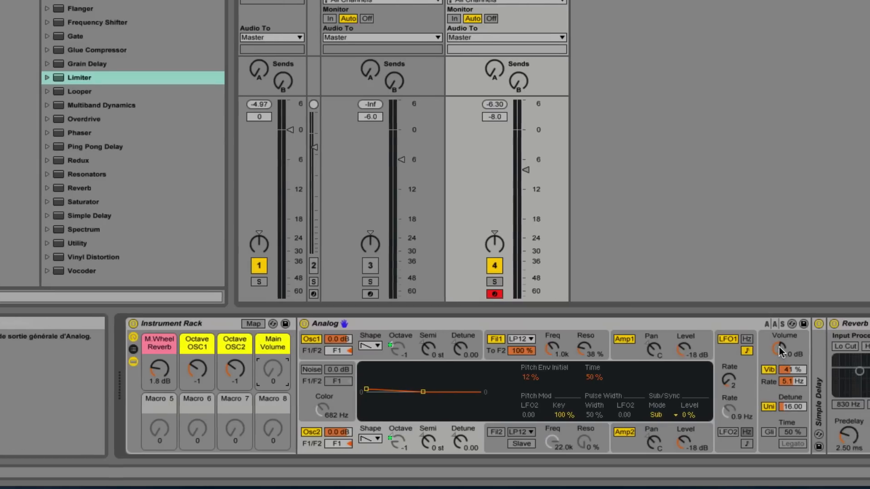
Map Analog's Volume to the Main Volume macro and set the macro to 0.0 dB.
{"action": "right_click", "coordinate": [825, 350]}
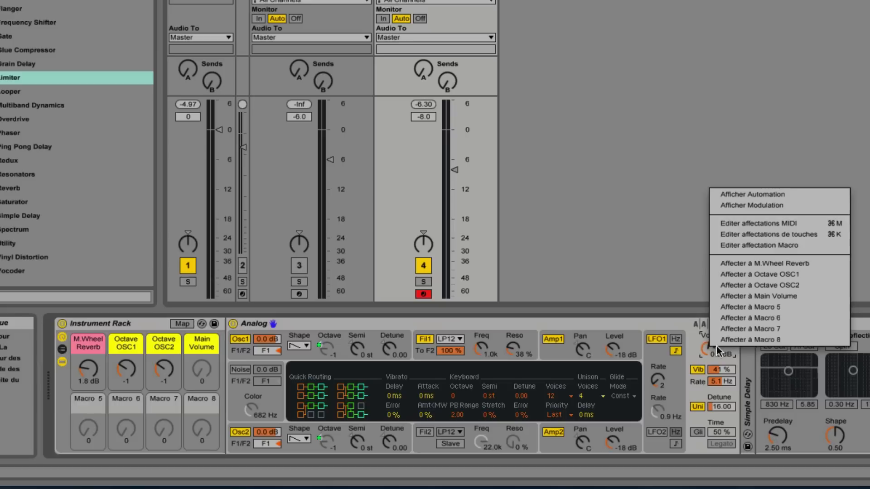
{"action": "left_click", "coordinate": [762, 296]}
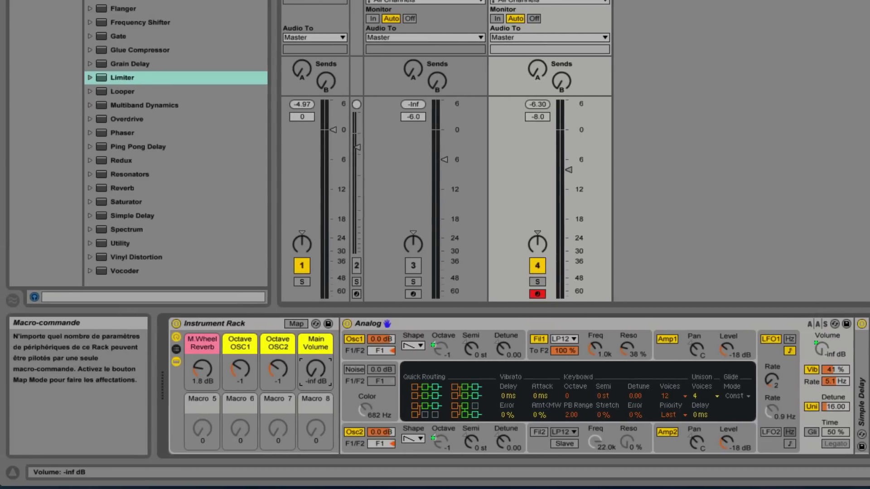
{"action": "left_click_drag", "start_coordinate": [315, 369], "coordinate": [316, 350]}
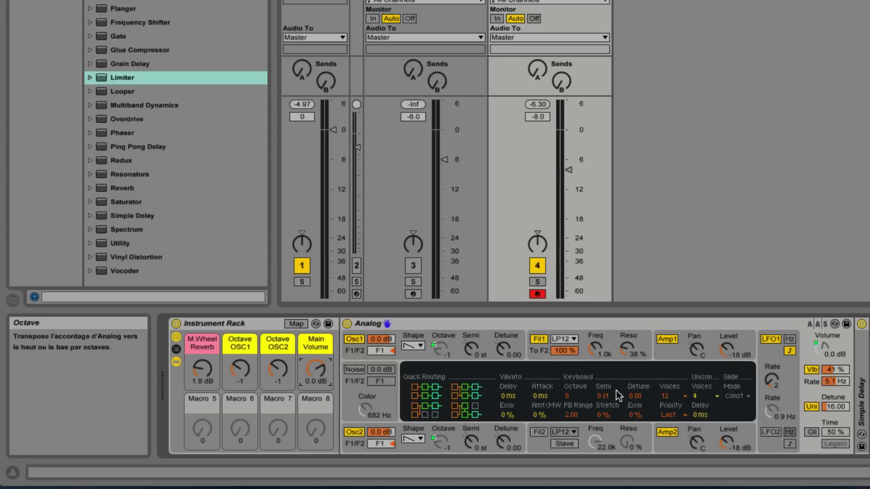
Sweep the Main Volume macro between -inf dB and 6.0 dB to test its range, and reset it to 0.0 dB.
{"action": "left_click_drag", "start_coordinate": [311, 368], "coordinate": [311, 435]}
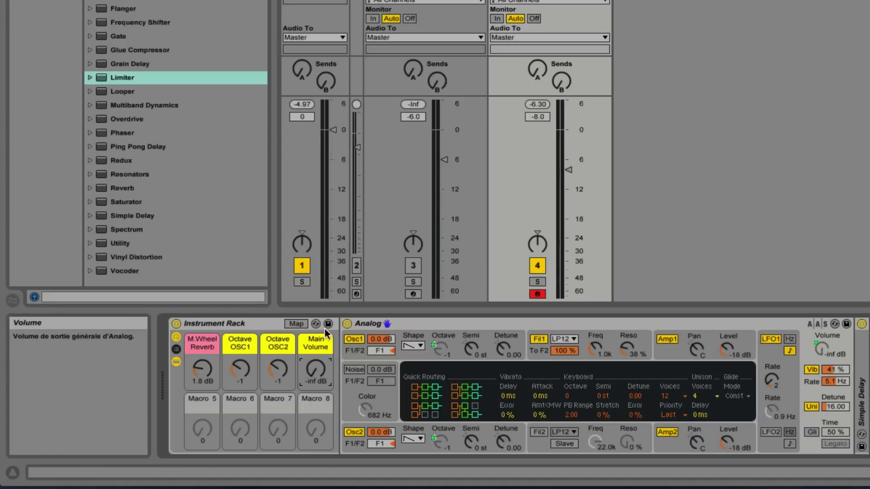
{"action": "left_click_drag", "start_coordinate": [315, 369], "coordinate": [314, 297]}
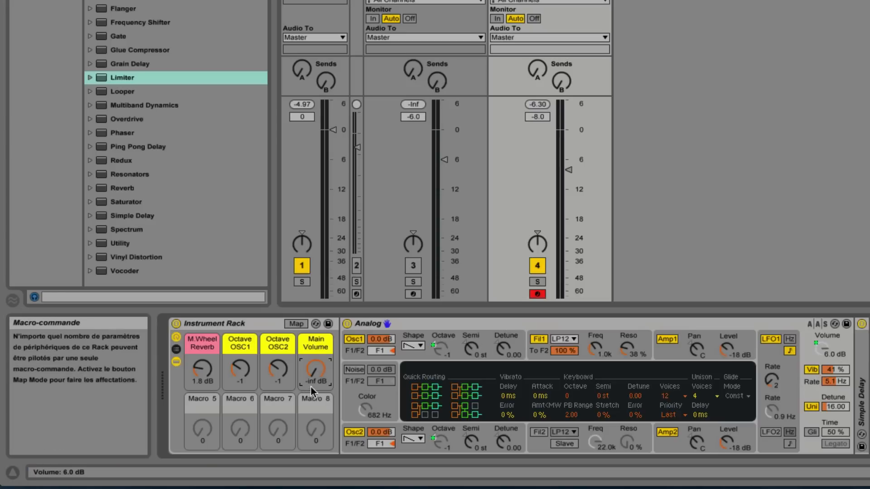
{"action": "key", "text": "Delete"}
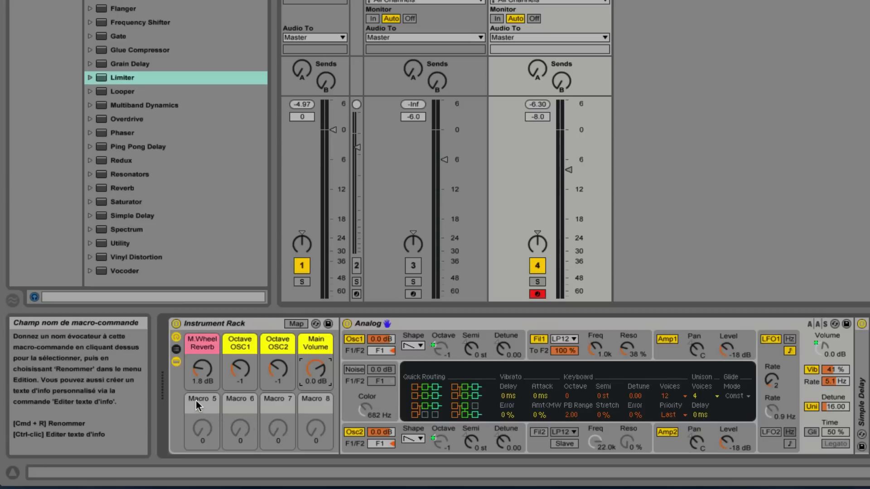
Rename the rack's sixth and seventh macros Level Osc1 and Level Osc2.
{"action": "left_click", "coordinate": [246, 404]}
{"action": "key", "text": "super+r"}
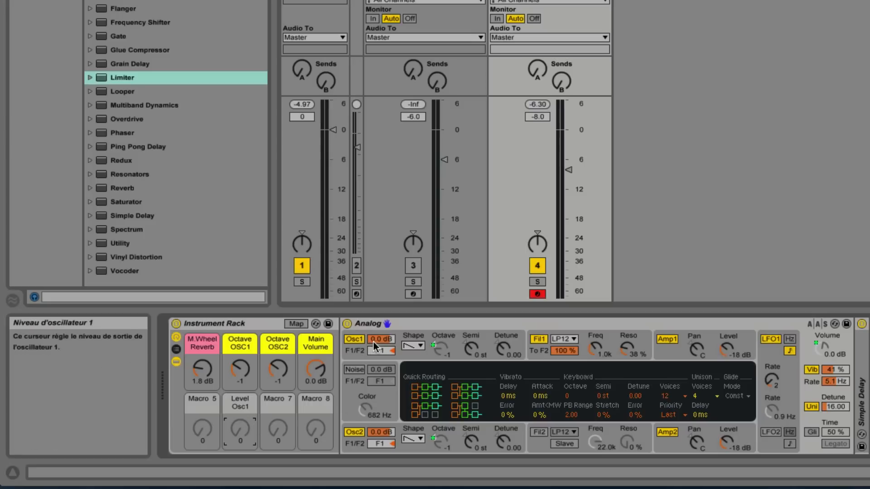
{"action": "left_click", "coordinate": [274, 398]}
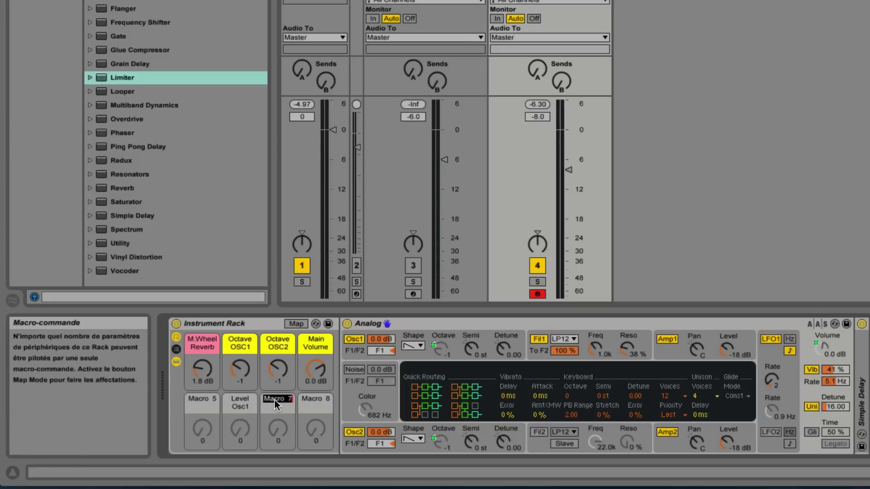
{"action": "type", "text": "Level Osc2"}
{"action": "key", "text": "Return"}
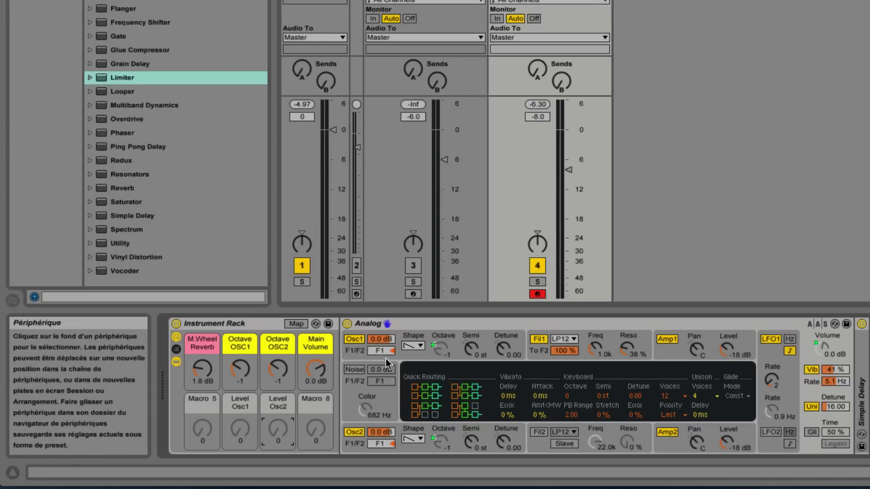
Map Analog's oscillator 1 and oscillator 2 levels to the Level Osc1 and Level Osc2 macros respectively.
{"action": "right_click", "coordinate": [377, 339]}
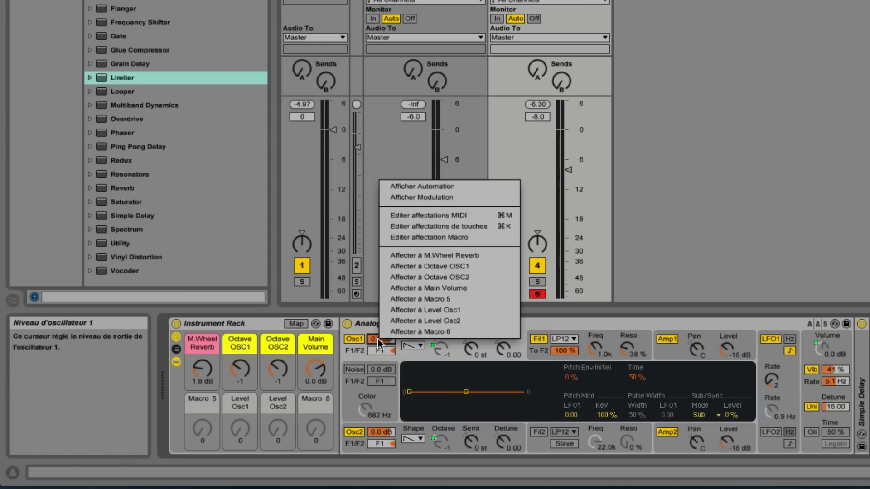
{"action": "left_click", "coordinate": [430, 311]}
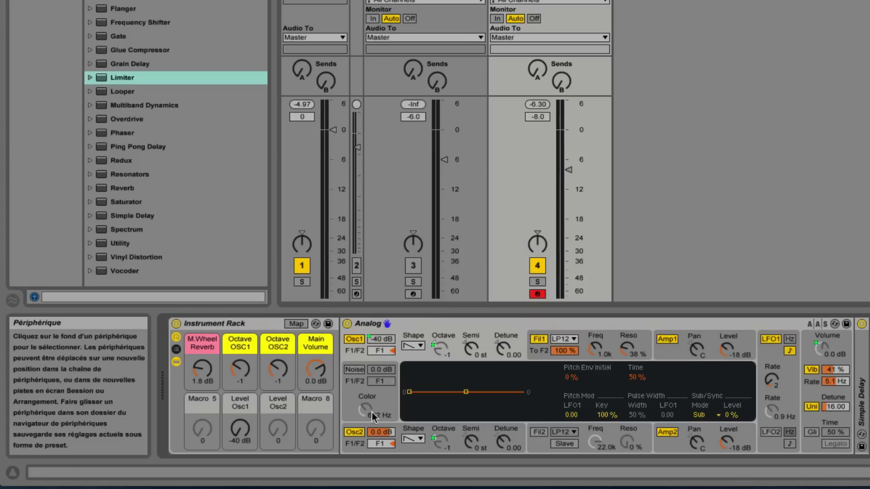
{"action": "right_click", "coordinate": [375, 434]}
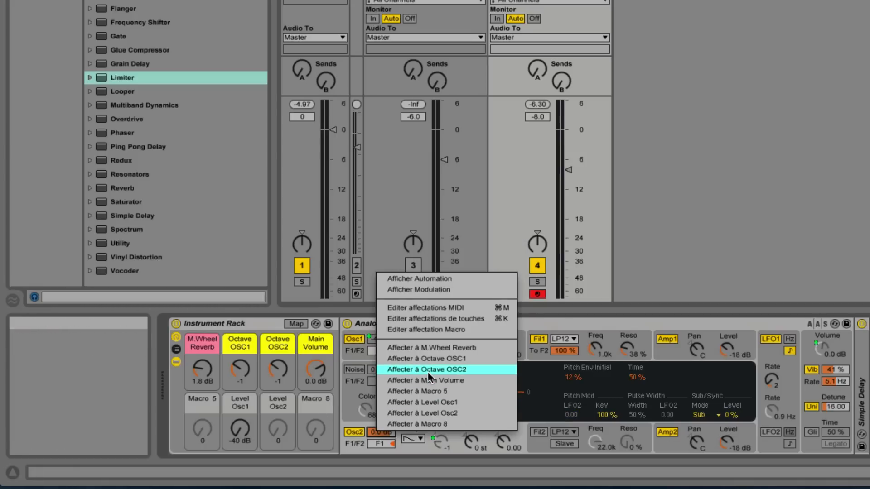
{"action": "left_click", "coordinate": [429, 412]}
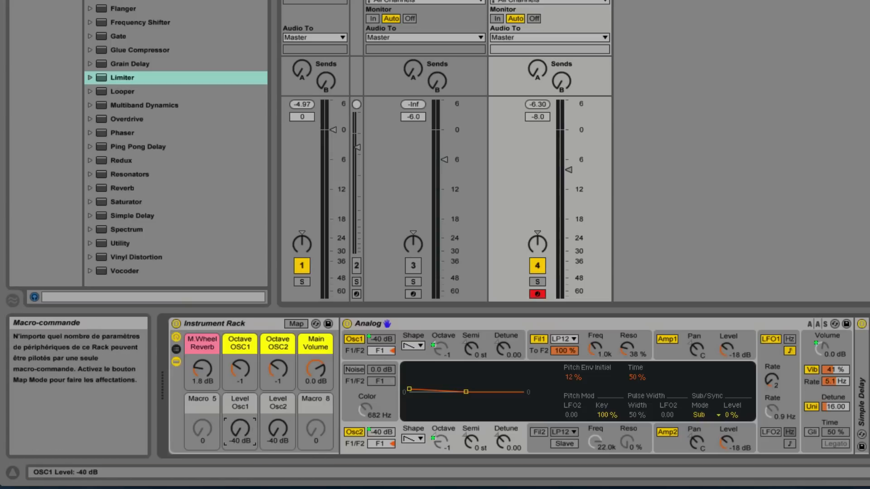
Raise the Level Osc1 and Level Osc2 macros to 9.5 dB each.
{"action": "left_click_drag", "start_coordinate": [237, 429], "coordinate": [238, 398]}
{"action": "left_click_drag", "start_coordinate": [278, 429], "coordinate": [278, 399]}
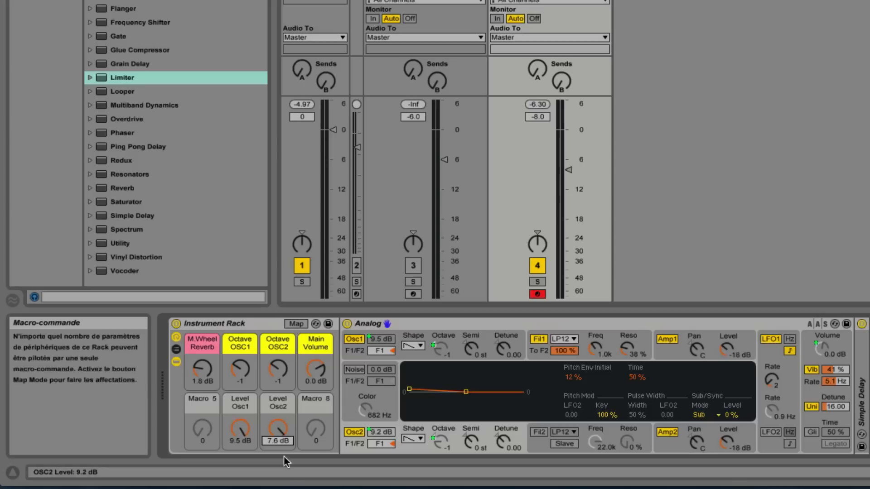
{"action": "left_click_drag", "start_coordinate": [282, 447], "coordinate": [282, 437]}
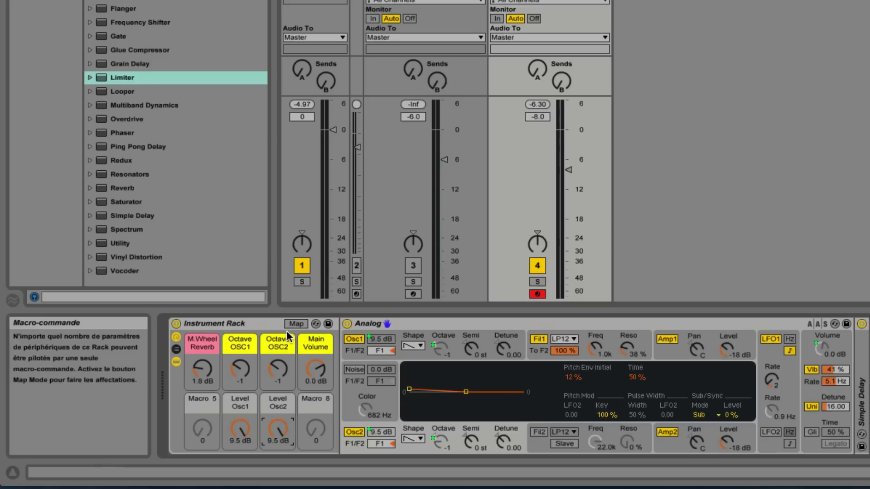
Show the macro mappings and colour the Level Osc1 and Level Osc2 macros yellow.
{"action": "left_click", "coordinate": [298, 324]}
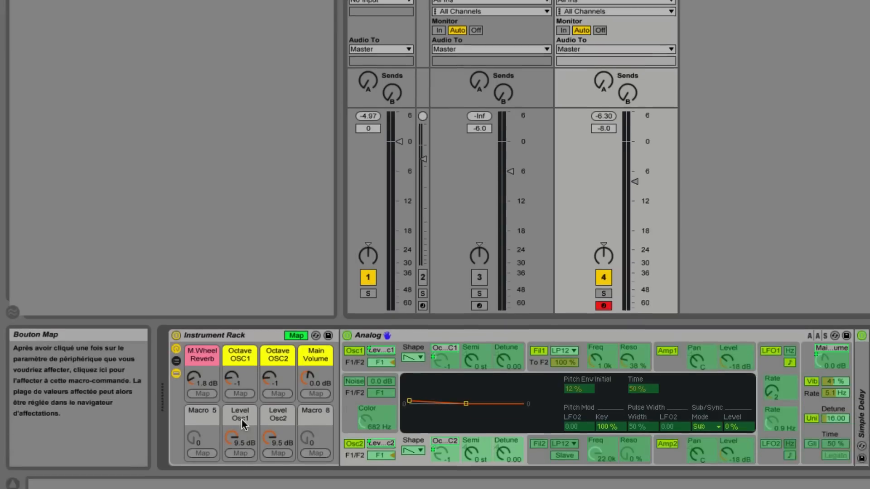
{"action": "right_click", "coordinate": [242, 400]}
{"action": "left_click", "coordinate": [268, 380]}
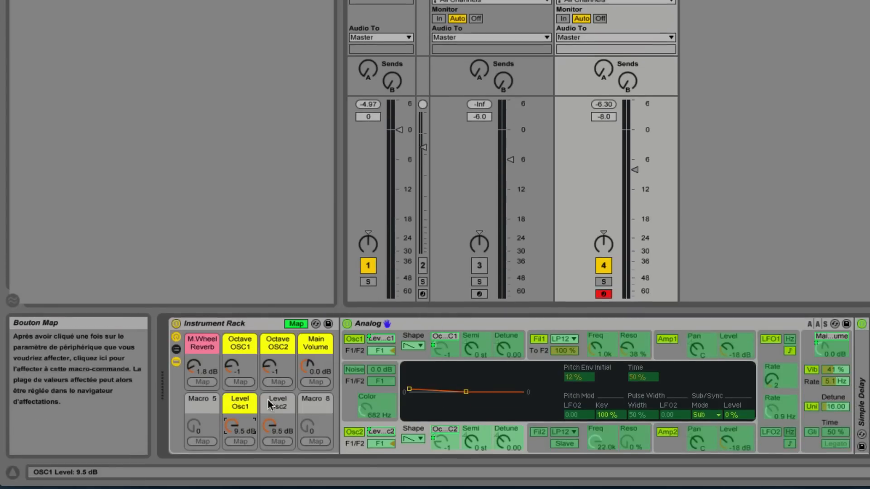
{"action": "right_click", "coordinate": [275, 401]}
{"action": "left_click", "coordinate": [297, 383]}
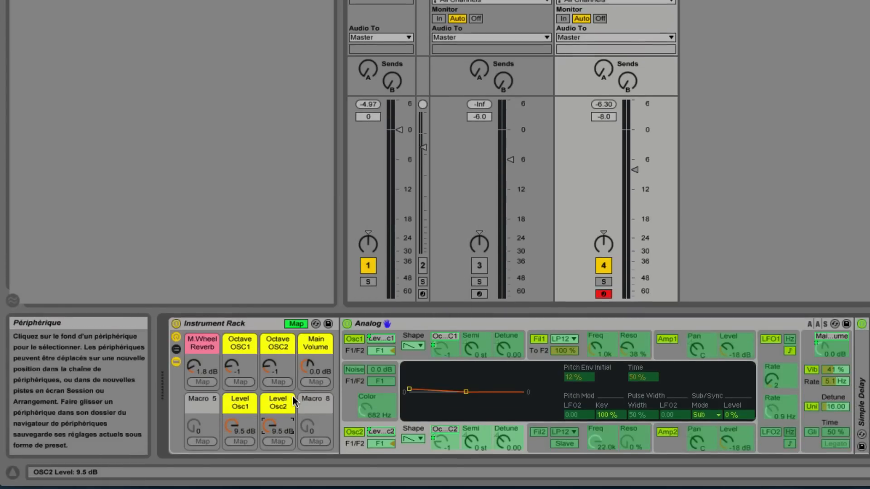
Limit the Level Osc1 and Level Osc2 mappings to a maximum of 0.0 dB and leave macro mapping mode.
{"action": "left_click", "coordinate": [295, 324]}
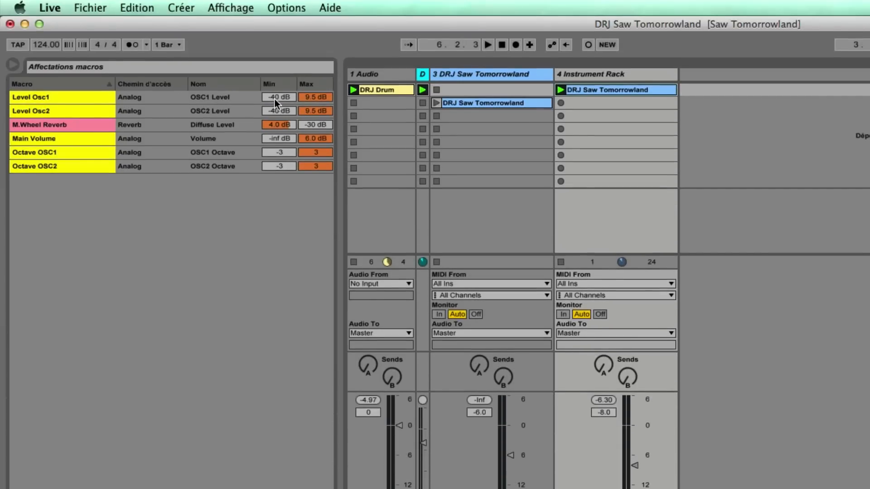
{"action": "left_click", "coordinate": [313, 99]}
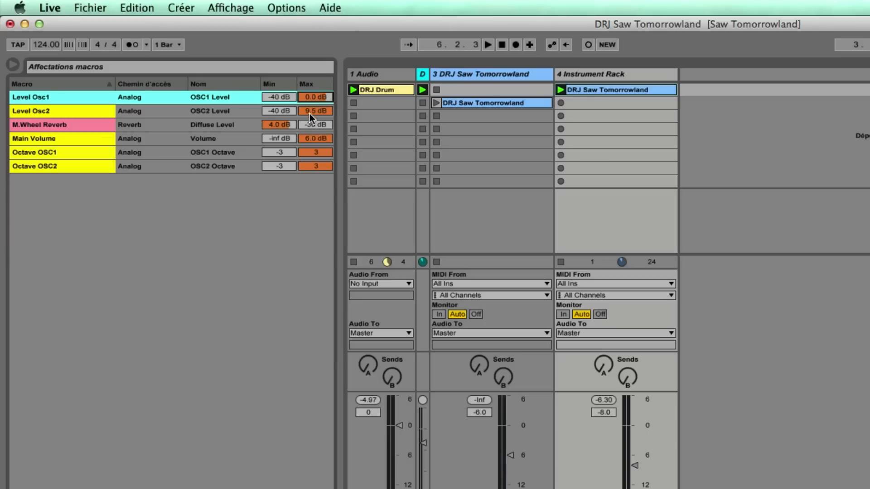
{"action": "key", "text": "Down"}
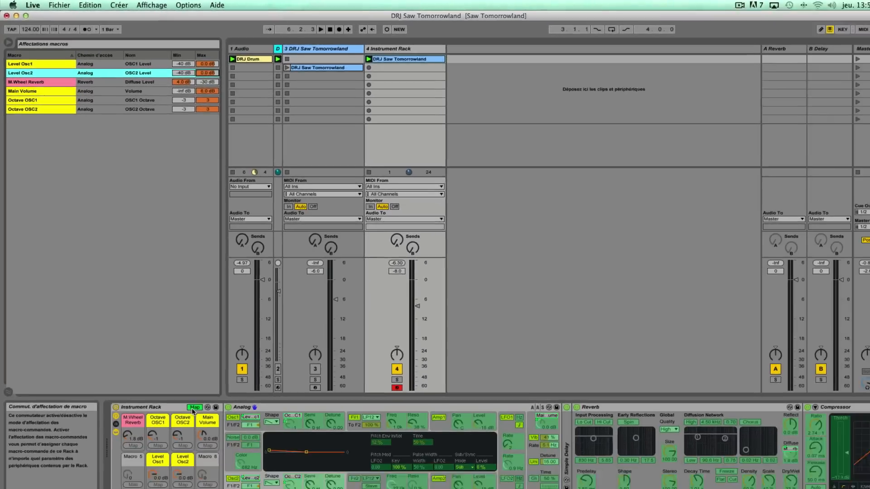
{"action": "left_click", "coordinate": [185, 386]}
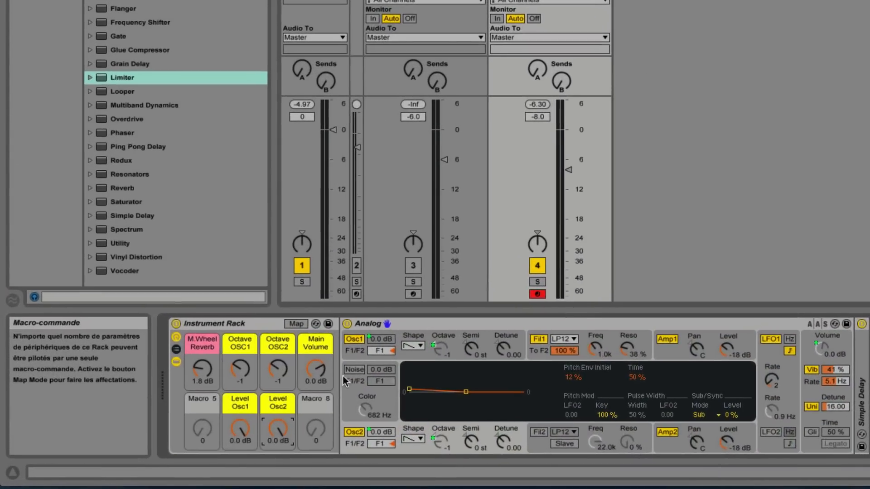
Test the Level Osc1 and Level Osc2 macros by lowering both to -40 dB, and return each to 0.0 dB.
{"action": "left_click_drag", "start_coordinate": [252, 426], "coordinate": [286, 429]}
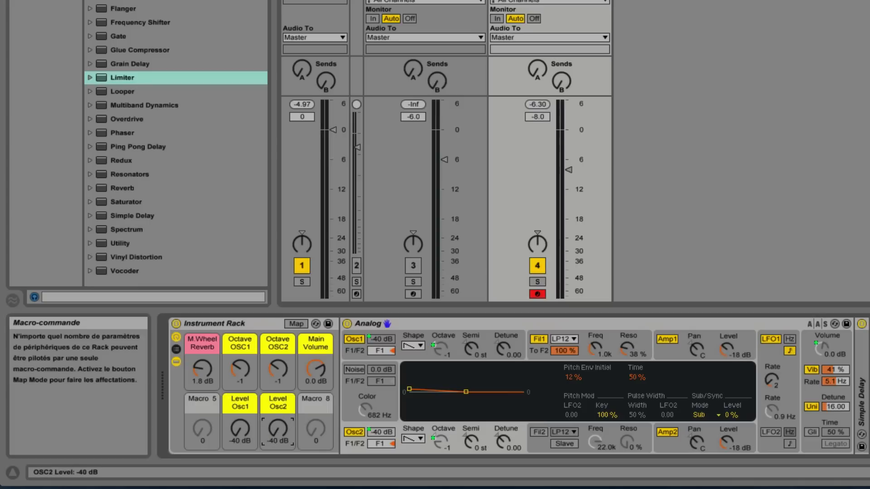
{"action": "left_click", "coordinate": [384, 437]}
{"action": "left_click_drag", "start_coordinate": [290, 433], "coordinate": [290, 401]}
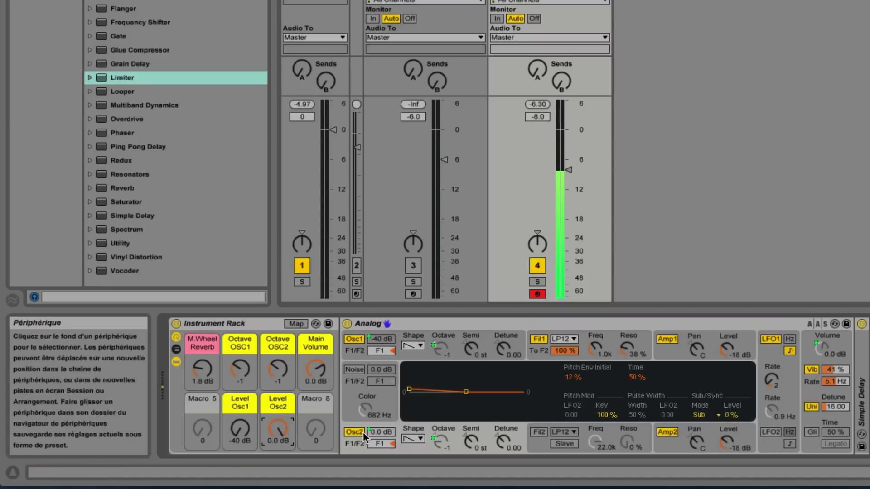
{"action": "left_click_drag", "start_coordinate": [239, 434], "coordinate": [239, 399]}
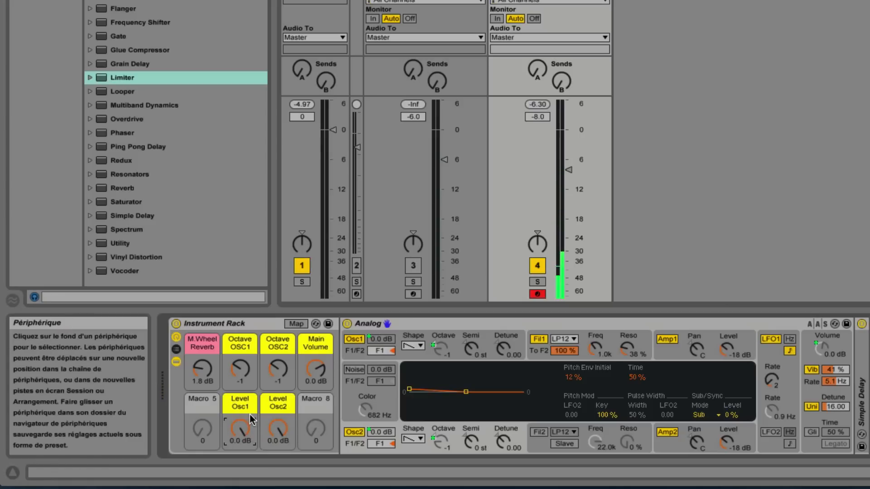
{"action": "scroll", "coordinate": [353, 414], "scroll_direction": "right", "scroll_amount": 5}
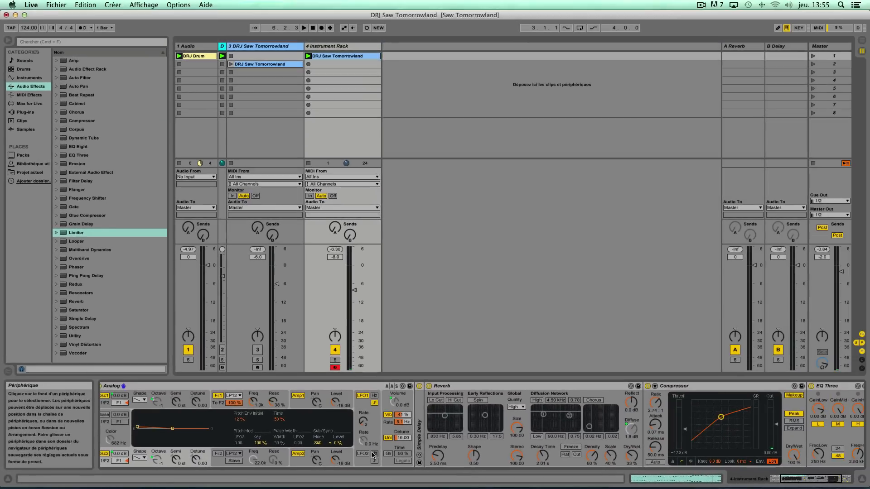
Load the Saturator's Hot Tubes preset into the rack chain between Simple Delay and Reverb.
{"action": "scroll", "coordinate": [373, 455], "scroll_direction": "right", "scroll_amount": 5}
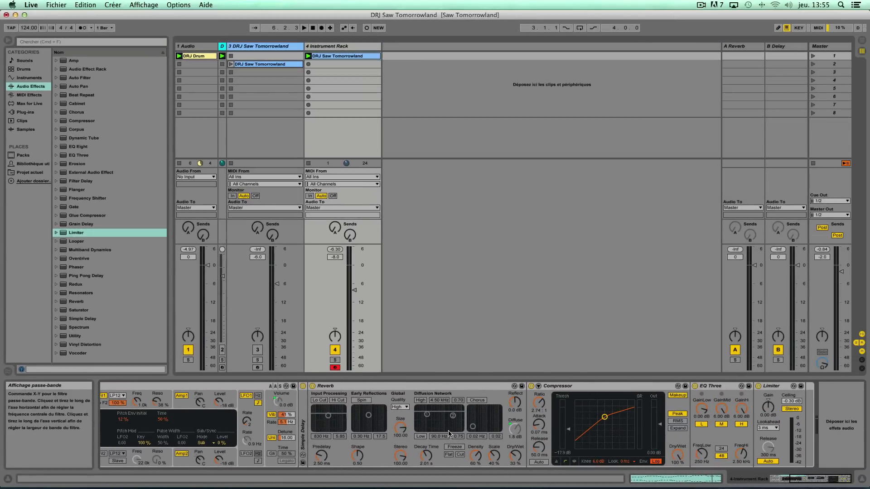
{"action": "scroll", "coordinate": [449, 434], "scroll_direction": "left", "scroll_amount": 5}
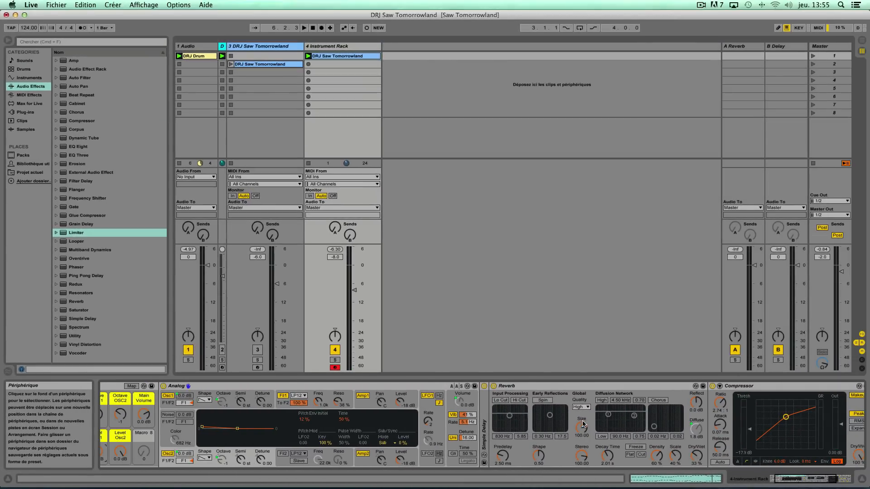
{"action": "scroll", "coordinate": [586, 423], "scroll_direction": "right", "scroll_amount": 3}
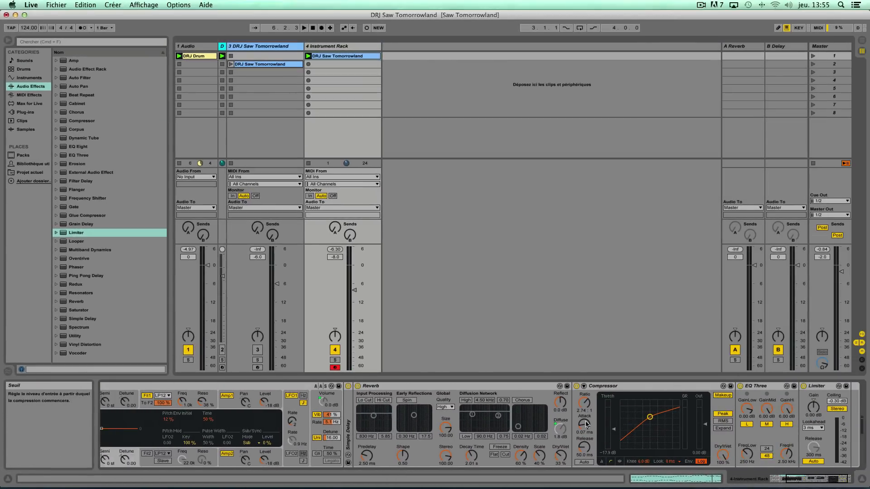
{"action": "scroll", "coordinate": [586, 423], "scroll_direction": "left", "scroll_amount": 5}
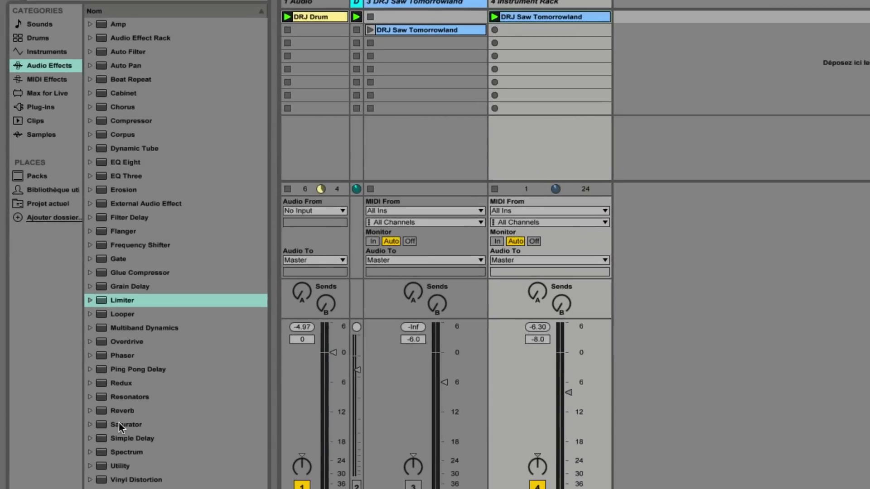
{"action": "left_click", "coordinate": [90, 425]}
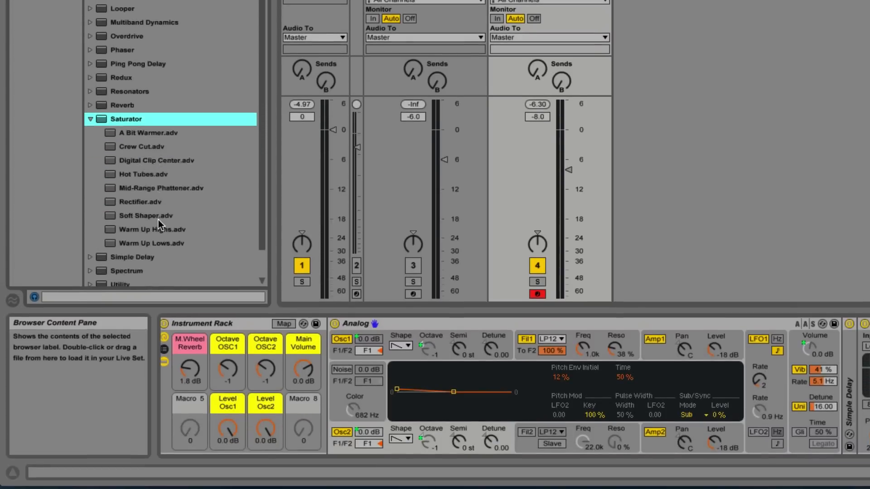
{"action": "left_click_drag", "start_coordinate": [127, 161], "coordinate": [865, 353]}
{"action": "left_click_drag", "start_coordinate": [601, 351], "coordinate": [587, 352]}
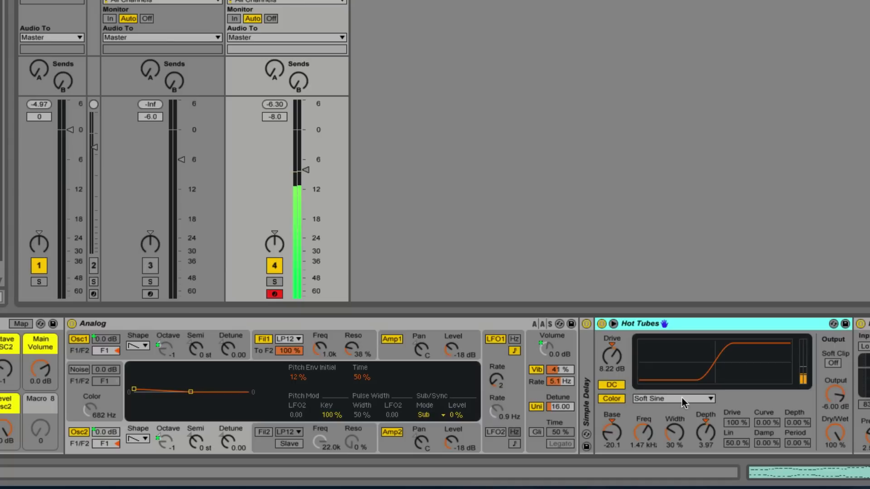
Set the Hot Tubes Output to -12.0 dB and Dry/Wet to 40.5 %, and switch its Color off.
{"action": "left_click_drag", "start_coordinate": [836, 394], "coordinate": [836, 401]}
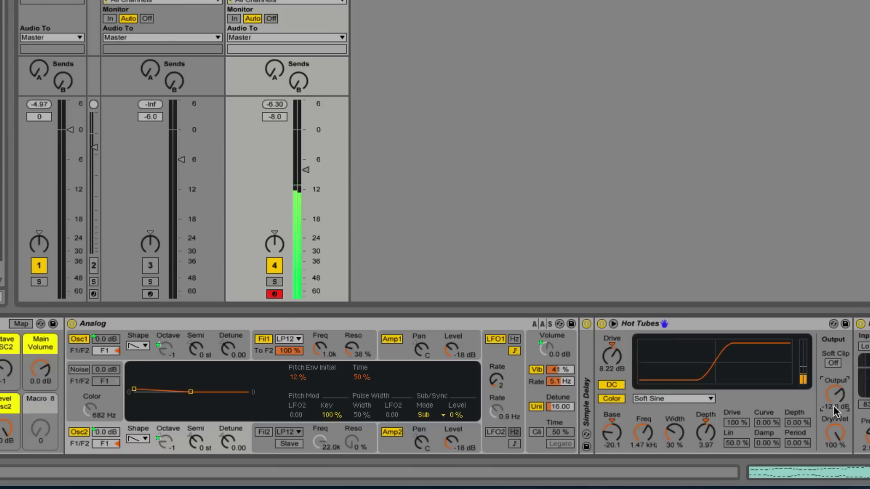
{"action": "mouse_move", "coordinate": [832, 438]}
{"action": "left_mouse_down"}
{"action": "mouse_move", "coordinate": [833, 465]}
{"action": "mouse_move", "coordinate": [835, 437]}
{"action": "mouse_move", "coordinate": [835, 454]}
{"action": "left_mouse_up"}
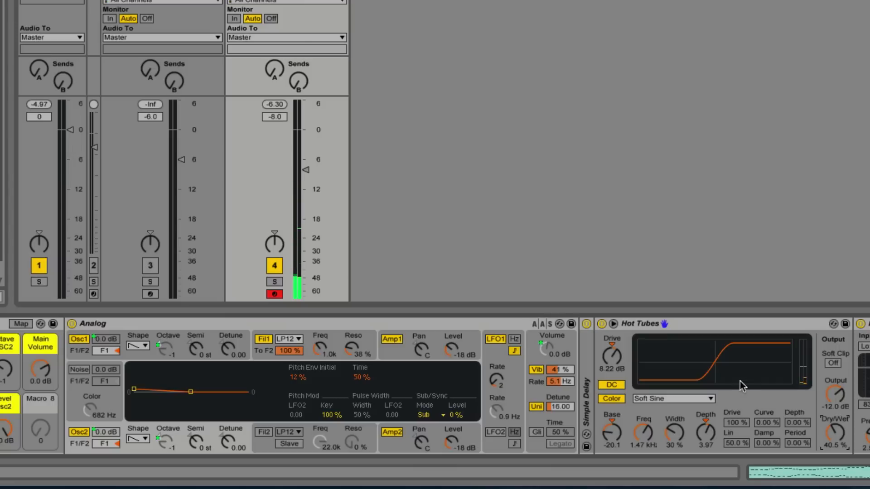
{"action": "left_click", "coordinate": [616, 400]}
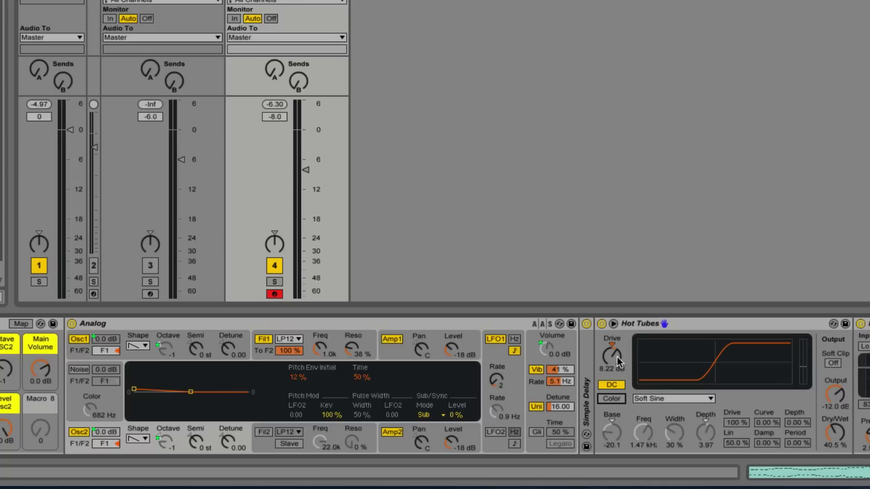
Try a Drive of 36.0 dB on Hot Tubes and undo the change.
{"action": "left_click_drag", "start_coordinate": [618, 361], "coordinate": [618, 322]}
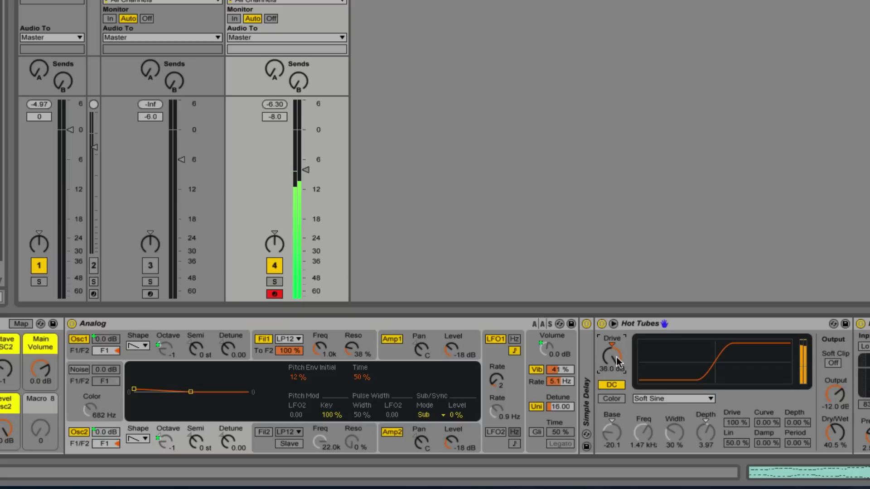
{"action": "key", "text": "super+z"}
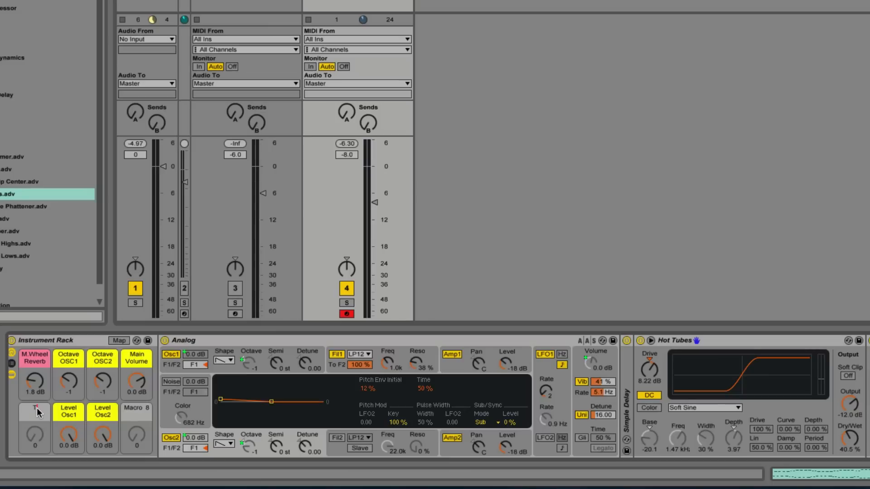
Rename the unassigned Macro 5 of the Instrument Rack as "Tubes Dry/Wet".
{"action": "type", "text": "Tubes Dry/Wet"}
{"action": "key", "text": "Return"}
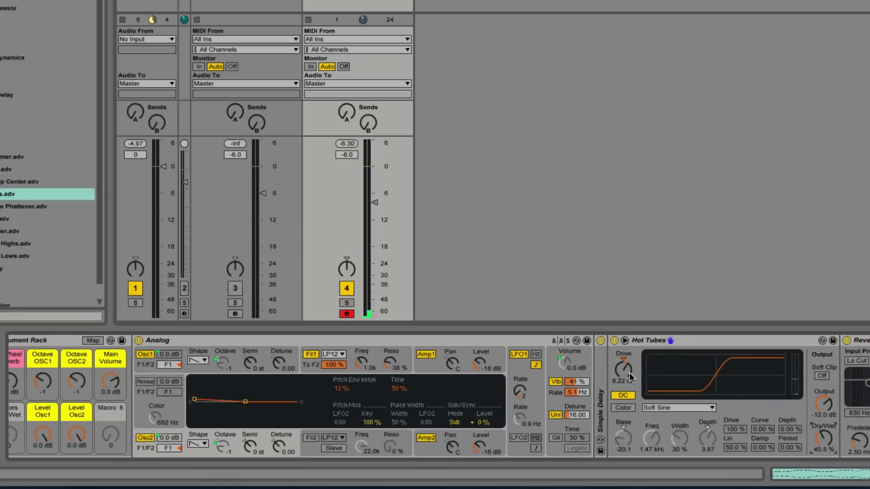
Audition Hot Tubes with a higher Drive and a varied Dry/Wet amount, restoring both settings.
{"action": "left_click_drag", "start_coordinate": [628, 372], "coordinate": [628, 319]}
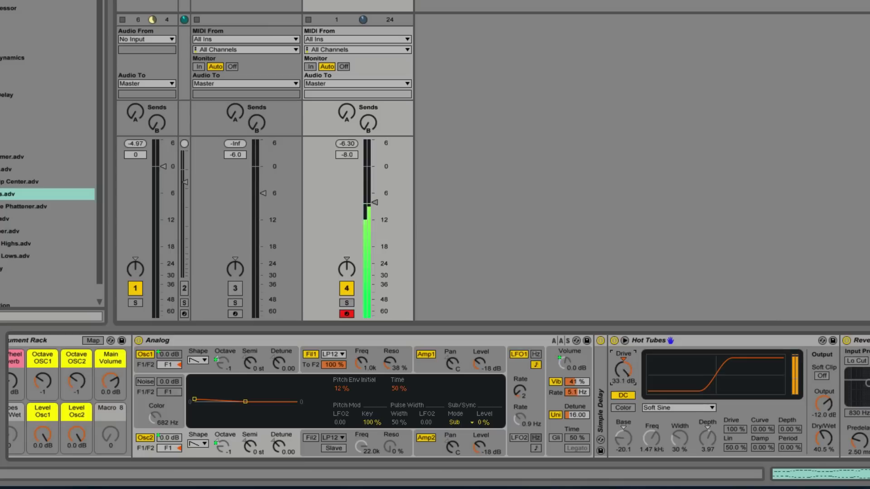
{"action": "key", "text": "ctrl+z"}
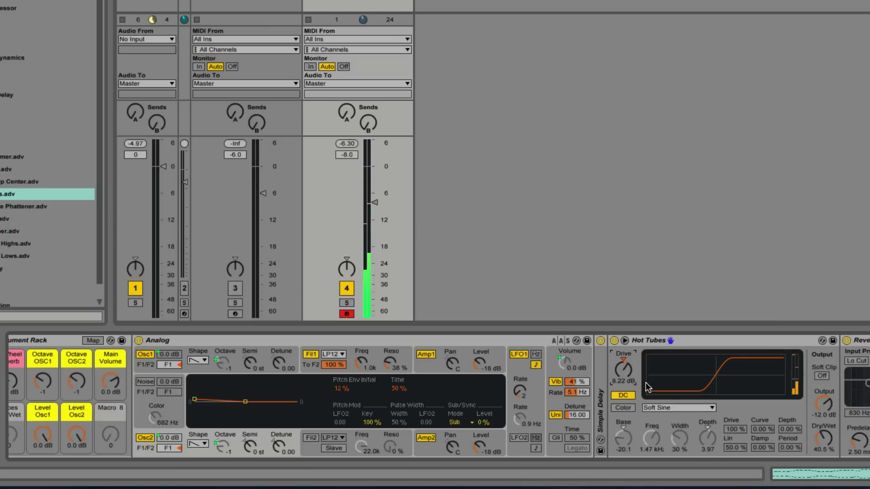
{"action": "mouse_move", "coordinate": [824, 439]}
{"action": "left_mouse_down"}
{"action": "mouse_move", "coordinate": [824, 414]}
{"action": "mouse_move", "coordinate": [821, 454]}
{"action": "left_mouse_up"}
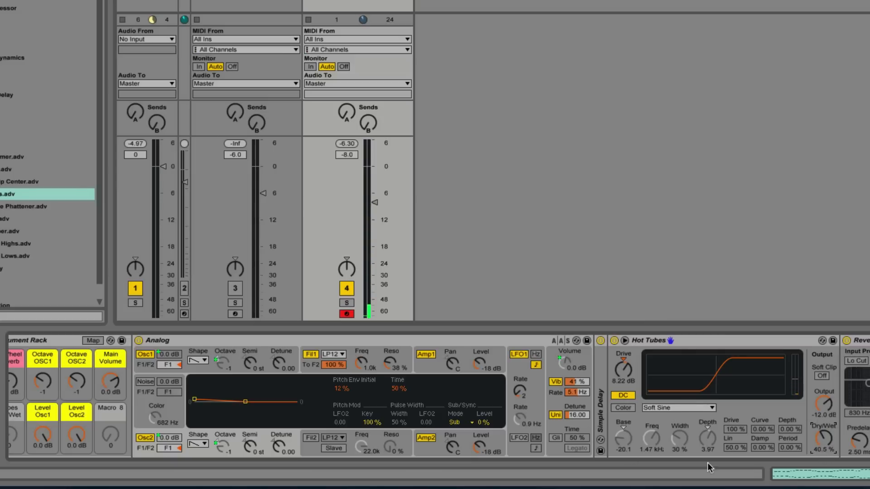
Map the Hot Tubes Dry/Wet amount to the Tubes Dry/Wet macro and colour that macro light blue.
{"action": "left_click", "coordinate": [128, 418]}
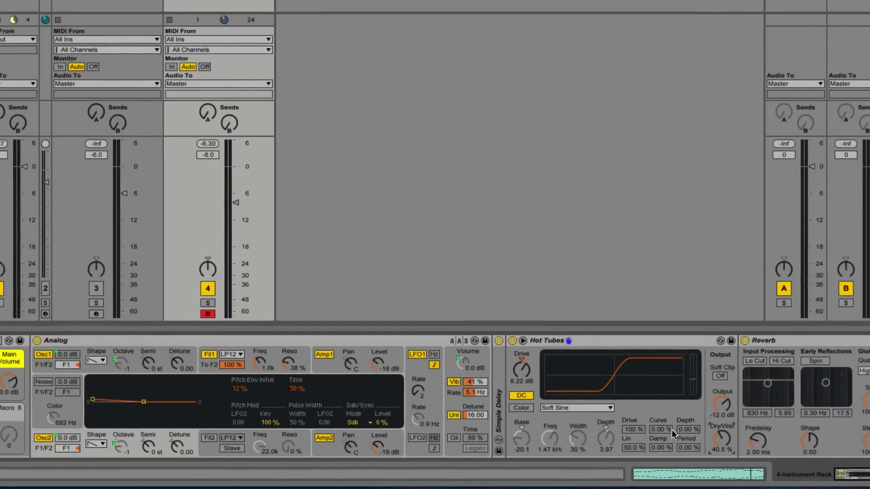
{"action": "right_click", "coordinate": [723, 436]}
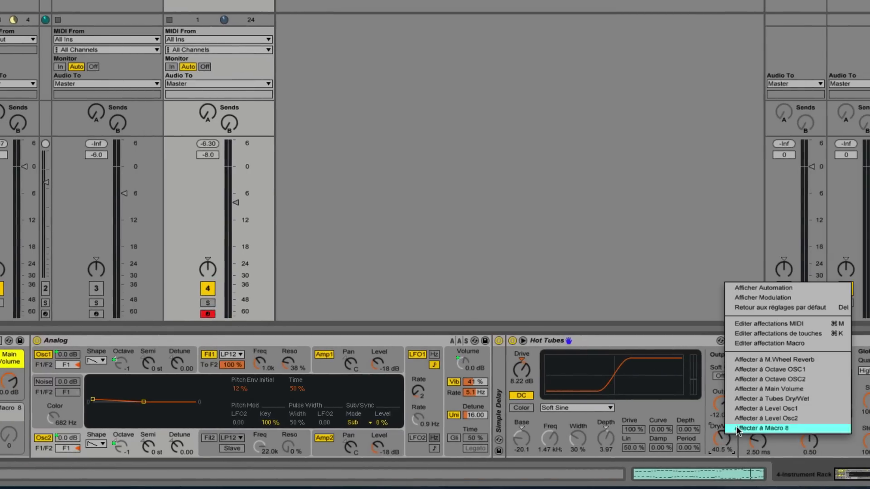
{"action": "left_click", "coordinate": [754, 401]}
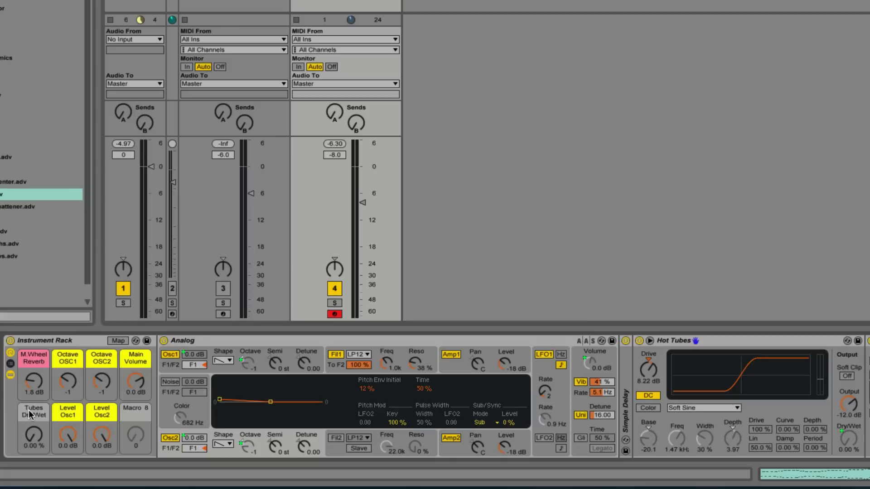
{"action": "right_click", "coordinate": [28, 409]}
{"action": "left_click", "coordinate": [127, 381]}
Limit the Tubes Dry/Wet mapping to a minimum of 40 %, and test the macro, returning it to 40.0 %.
{"action": "left_click", "coordinate": [119, 340]}
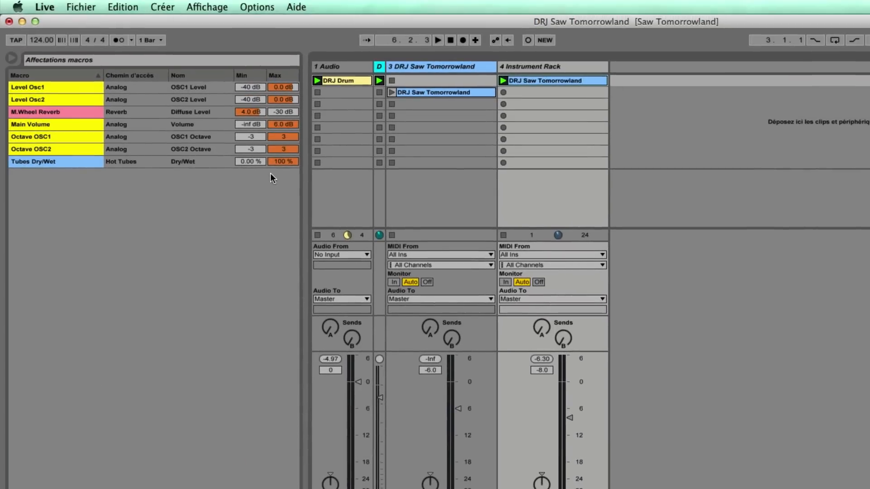
{"action": "left_click", "coordinate": [252, 162]}
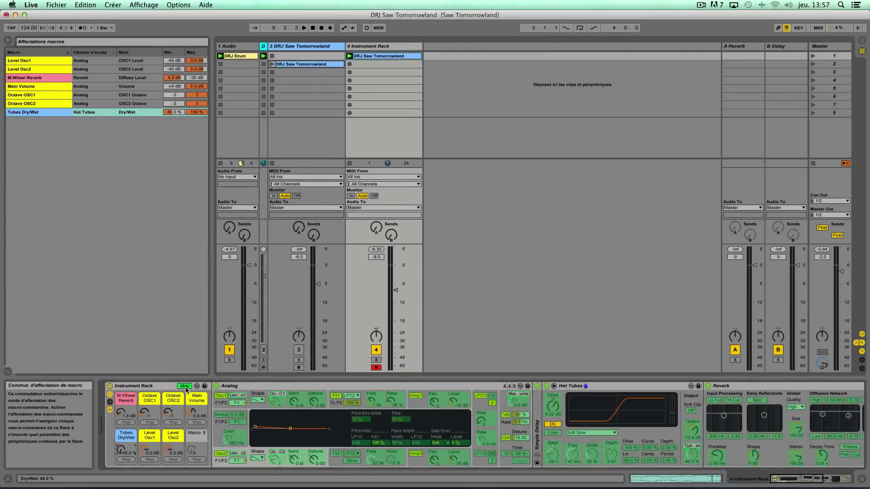
{"action": "left_click", "coordinate": [185, 386]}
{"action": "left_click_drag", "start_coordinate": [129, 457], "coordinate": [129, 455]}
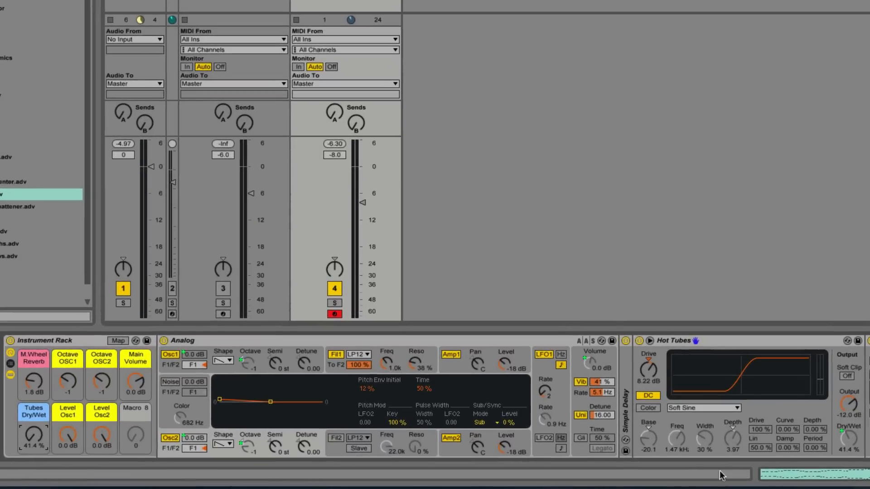
{"action": "left_click_drag", "start_coordinate": [34, 436], "coordinate": [34, 462]}
Rename Macro 8 as "EQ High to Low" and colour it turquoise green.
{"action": "scroll", "coordinate": [121, 412], "scroll_direction": "right", "scroll_amount": 1}
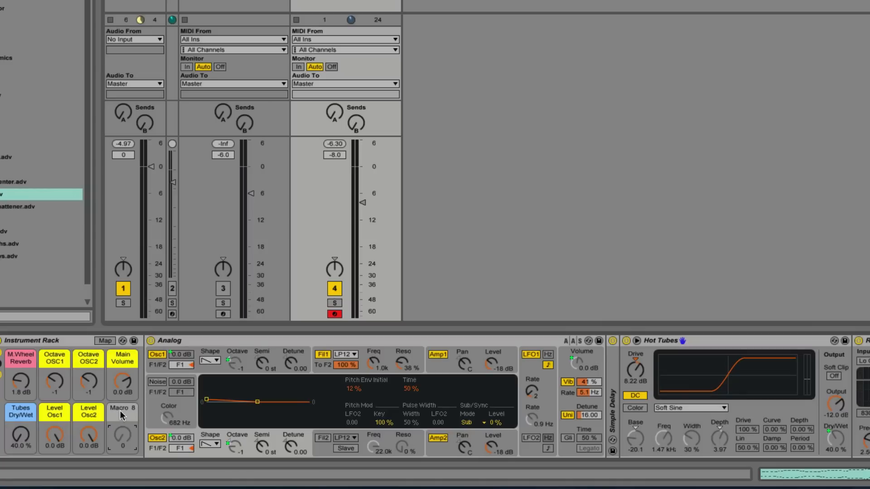
{"action": "key", "text": "ctrl+r"}
{"action": "type", "text": "EQ High to Low"}
{"action": "left_click", "coordinate": [235, 445]}
{"action": "right_click", "coordinate": [123, 407]}
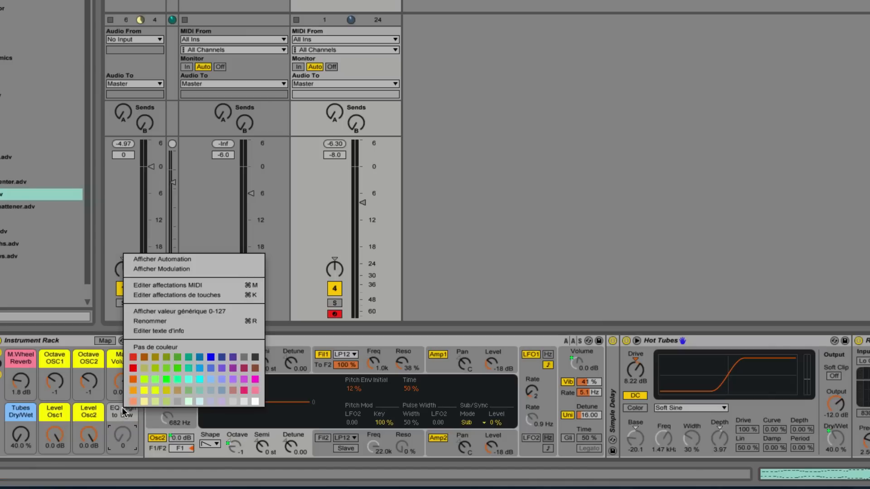
{"action": "left_click", "coordinate": [177, 380]}
Fold the Reverb, Compressor and Hot Tubes devices so the macros and EQ Three fit in view together.
{"action": "scroll", "coordinate": [285, 419], "scroll_direction": "down", "scroll_amount": 10}
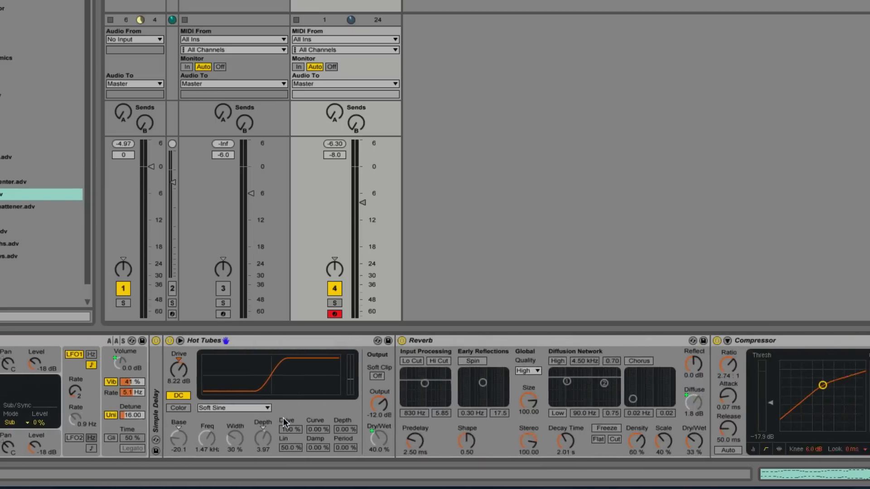
{"action": "scroll", "coordinate": [308, 417], "scroll_direction": "up", "scroll_amount": 2}
{"action": "double_click", "coordinate": [472, 342]}
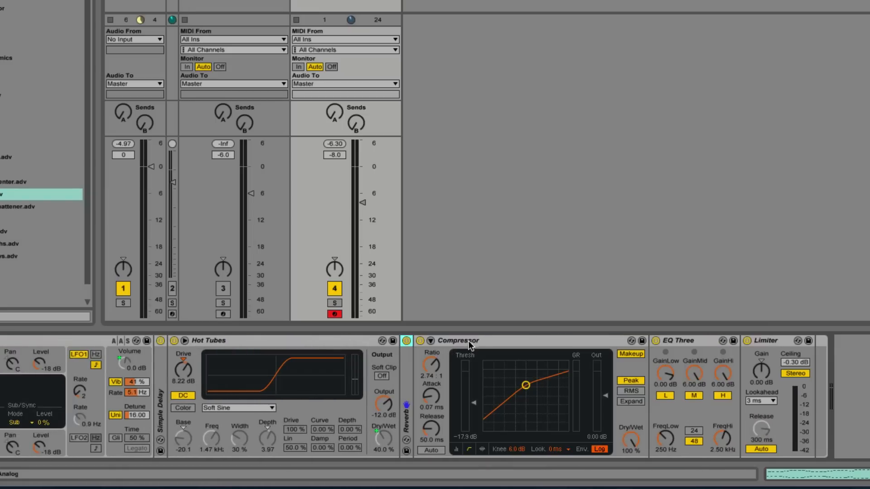
{"action": "double_click", "coordinate": [480, 346]}
{"action": "double_click", "coordinate": [347, 343]}
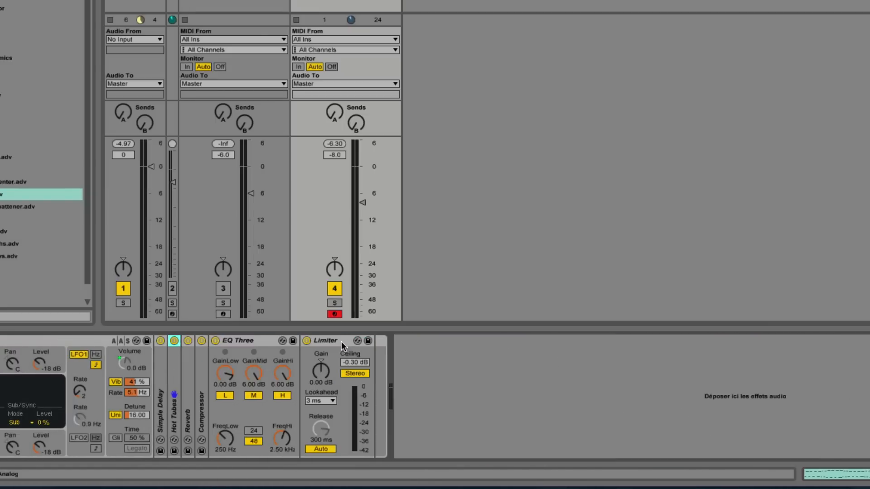
{"action": "scroll", "coordinate": [352, 368], "scroll_direction": "up", "scroll_amount": 8}
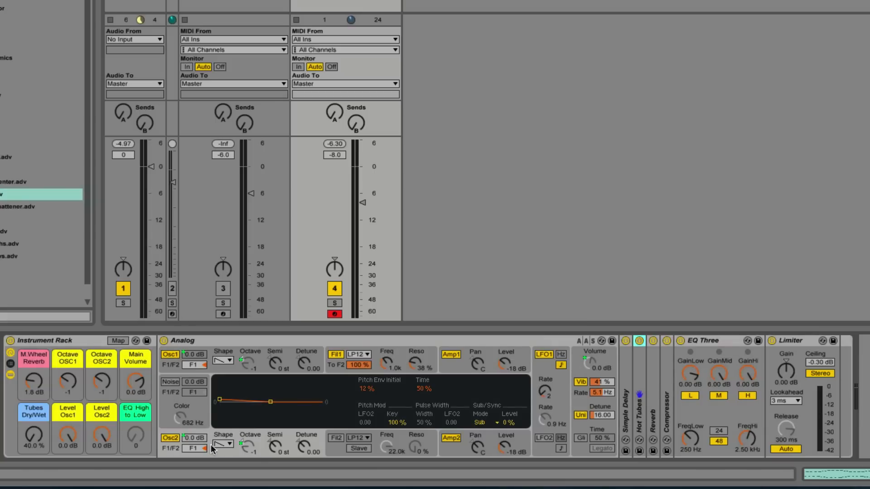
Raise the EQ High to Low macro to 127 and set EQ Three's GainMid and GainHi to 0.00 dB.
{"action": "left_click_drag", "start_coordinate": [135, 435], "coordinate": [135, 376]}
{"action": "mouse_move", "coordinate": [135, 435]}
{"action": "left_mouse_down"}
{"action": "mouse_move", "coordinate": [135, 481]}
{"action": "mouse_move", "coordinate": [134, 435]}
{"action": "left_mouse_up"}
{"action": "left_click", "coordinate": [719, 380]}
{"action": "type", "text": "0"}
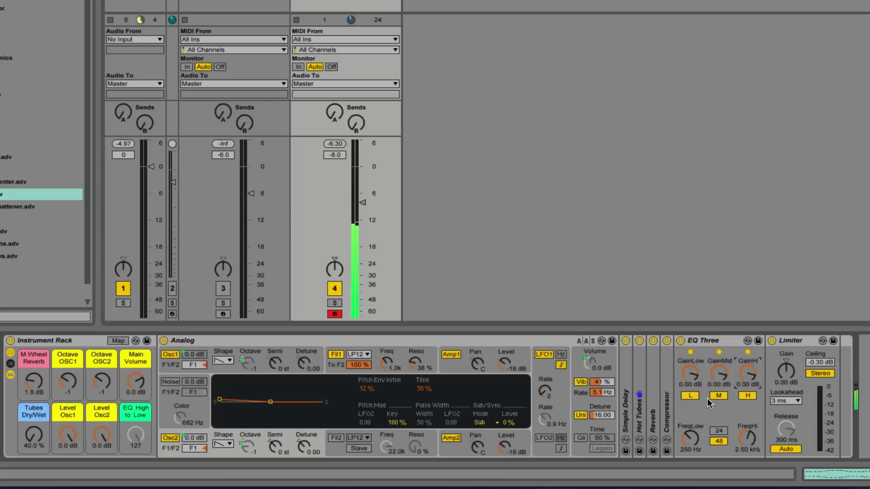
Set the volume of track 4 Instrument Rack to -6 dB.
{"action": "left_click", "coordinate": [338, 155]}
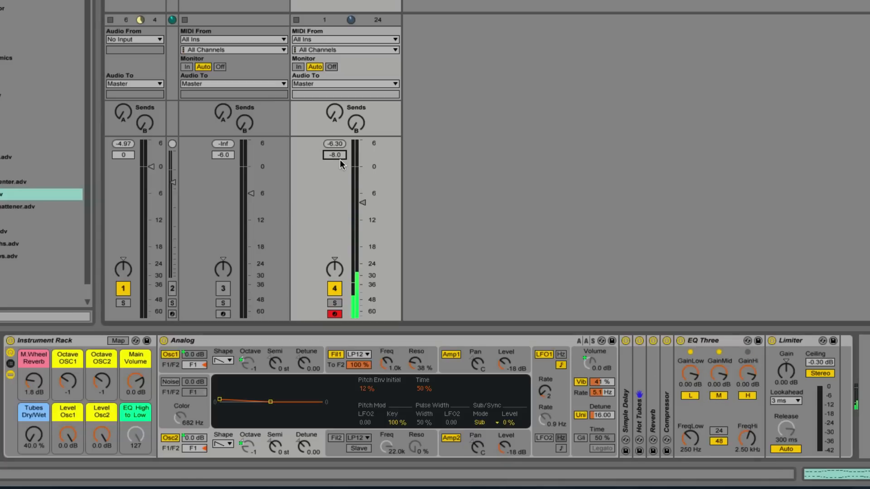
{"action": "type", "text": "-6"}
{"action": "key", "text": "Return"}
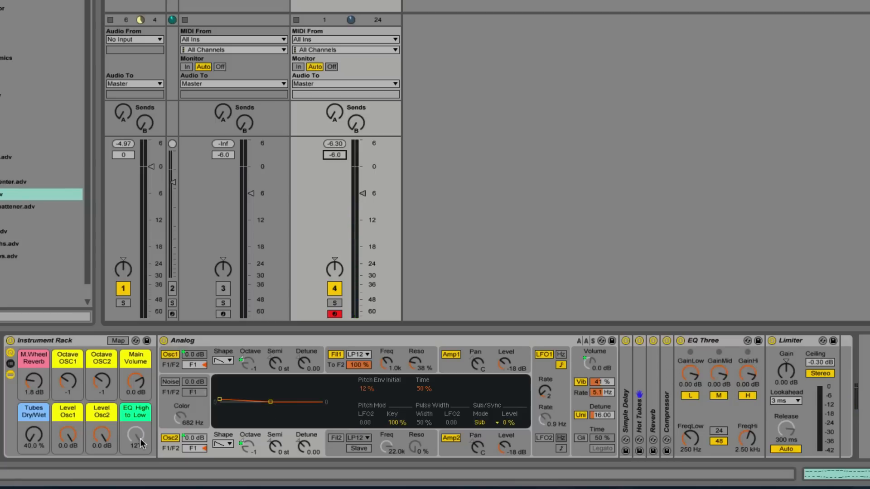
Map EQ Three's GainHi, GainMid and GainLow to the EQ High to Low macro.
{"action": "mouse_move", "coordinate": [147, 442]}
{"action": "left_mouse_down"}
{"action": "mouse_move", "coordinate": [148, 463]}
{"action": "mouse_move", "coordinate": [148, 442]}
{"action": "left_mouse_up"}
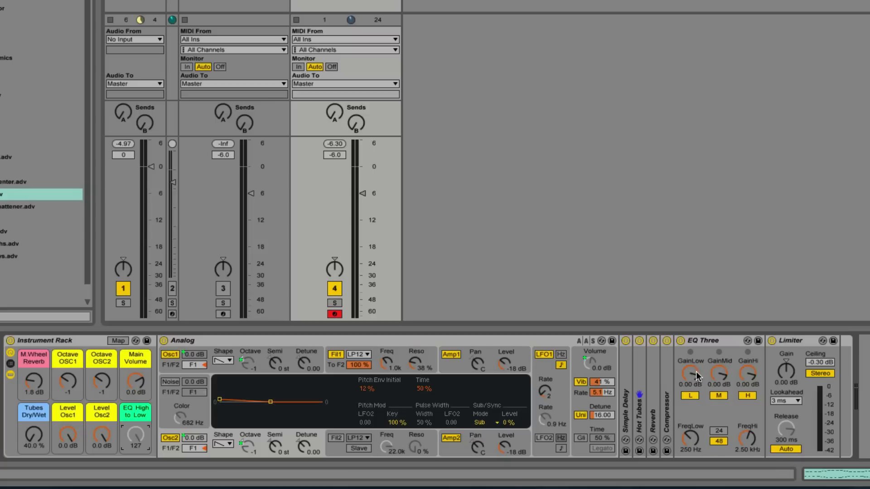
{"action": "left_click_drag", "start_coordinate": [696, 371], "coordinate": [696, 358]}
{"action": "right_click", "coordinate": [749, 373]}
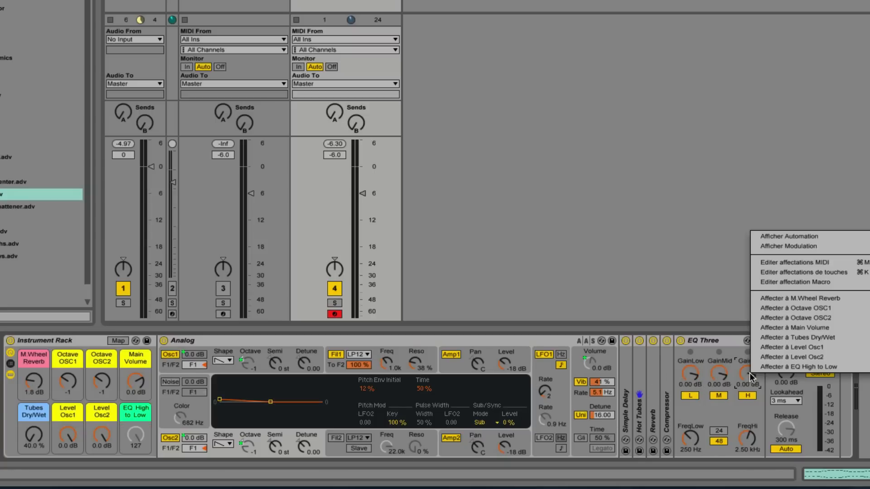
{"action": "left_click", "coordinate": [801, 367]}
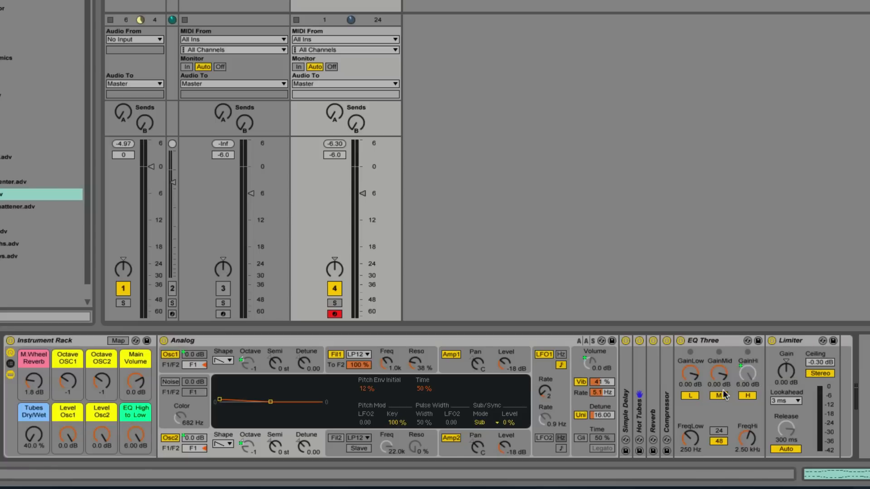
{"action": "right_click", "coordinate": [720, 373]}
{"action": "left_click", "coordinate": [755, 368]}
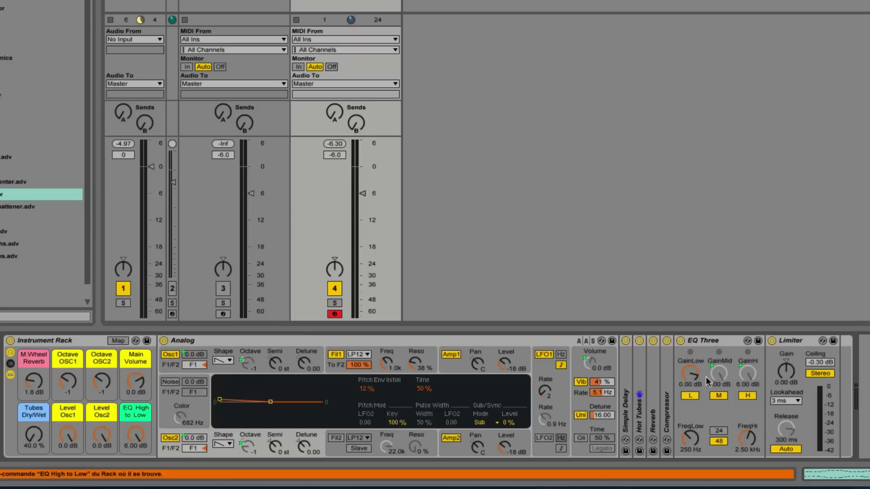
{"action": "right_click", "coordinate": [691, 373]}
{"action": "left_click", "coordinate": [735, 371]}
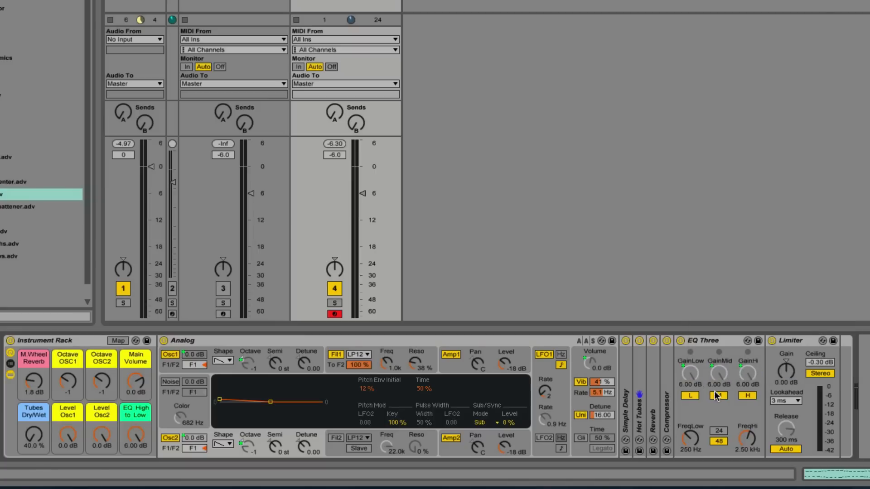
Limit the EQ High to Low macro's maximum to 0.00 dB for both EQ Three GainMid and GainHi.
{"action": "left_click", "coordinate": [136, 434]}
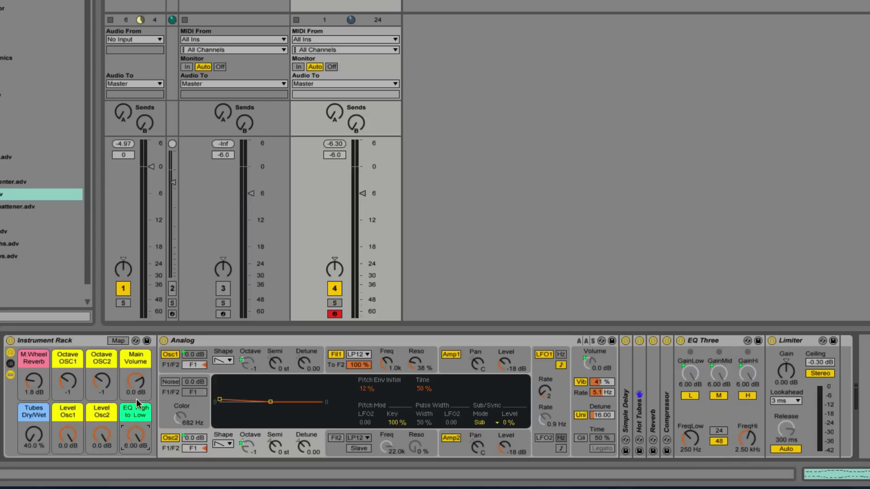
{"action": "left_click", "coordinate": [118, 341]}
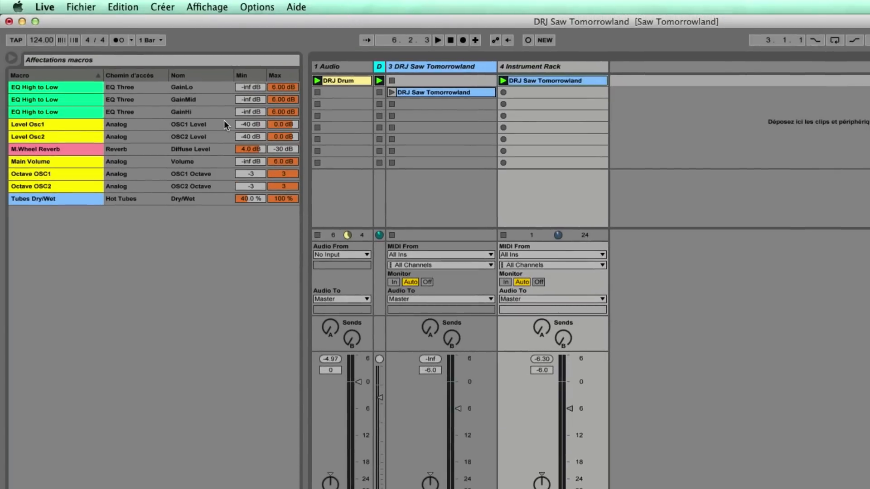
{"action": "left_click", "coordinate": [276, 100]}
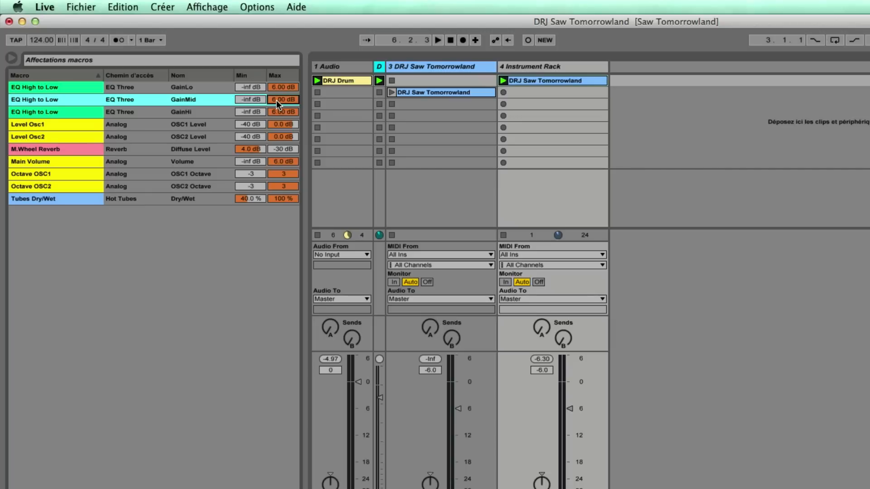
{"action": "type", "text": "0"}
{"action": "key", "text": "Return"}
{"action": "left_click", "coordinate": [293, 113]}
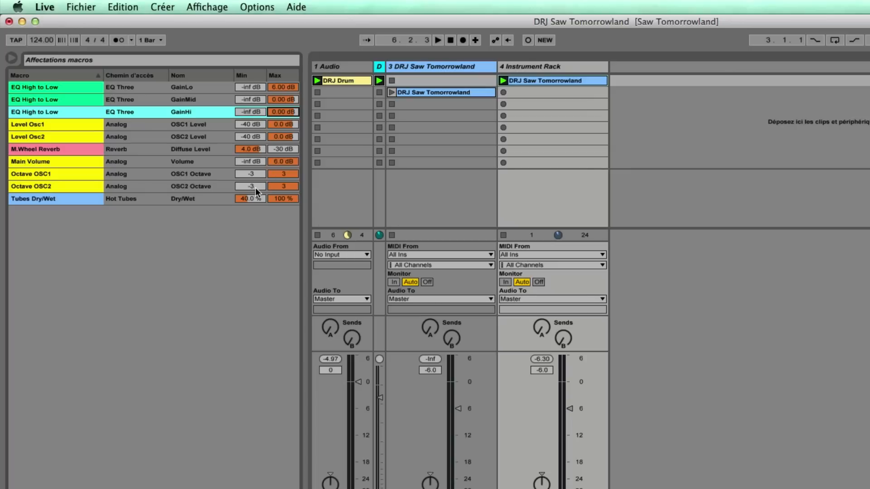
Invert the EQ High to Low range for GainLo with minimum 6.00 dB and maximum 0.00 dB, and leave macro mapping.
{"action": "left_click", "coordinate": [203, 87]}
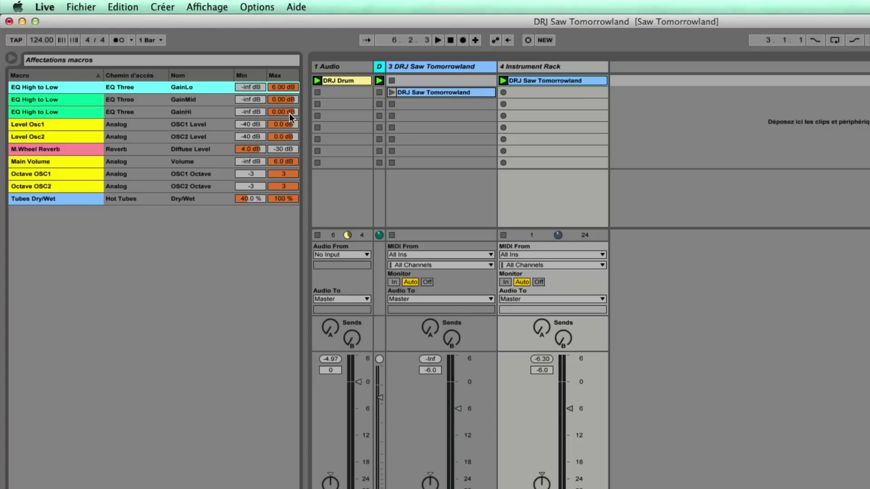
{"action": "left_click", "coordinate": [222, 92]}
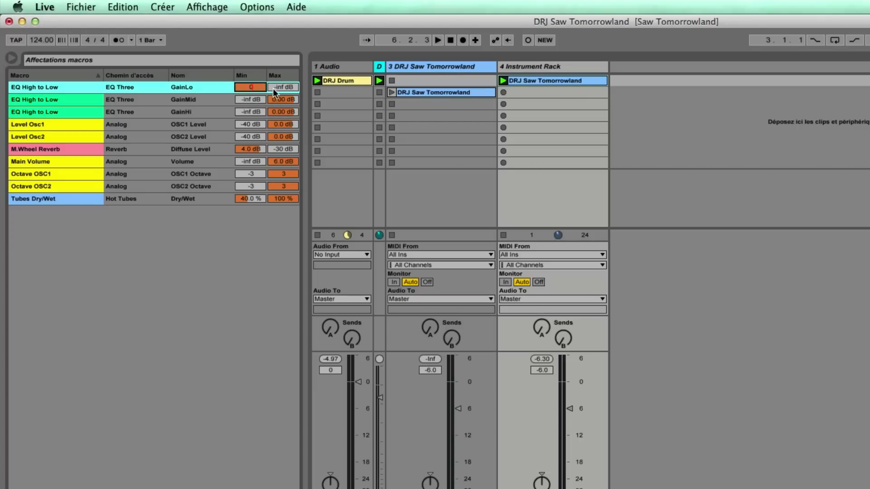
{"action": "left_click", "coordinate": [272, 88]}
{"action": "left_click_drag", "start_coordinate": [279, 87], "coordinate": [279, 27]}
{"action": "right_click", "coordinate": [238, 87]}
{"action": "left_click", "coordinate": [239, 95]}
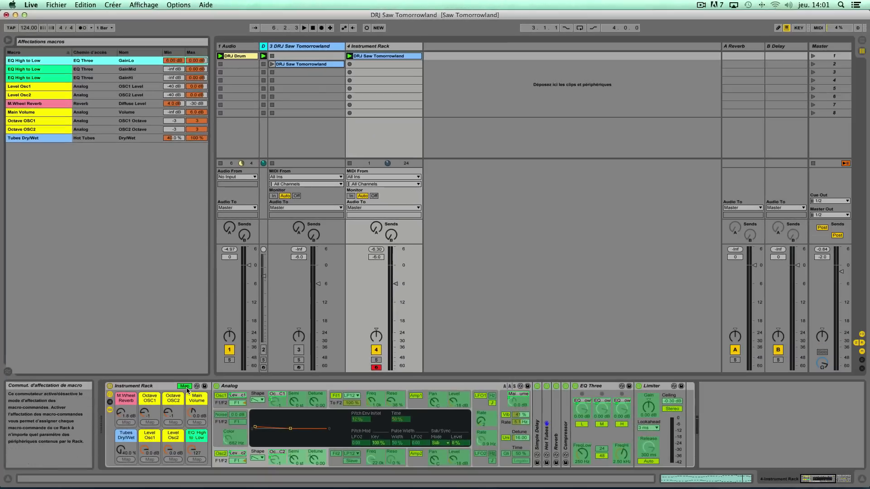
{"action": "left_click", "coordinate": [185, 387]}
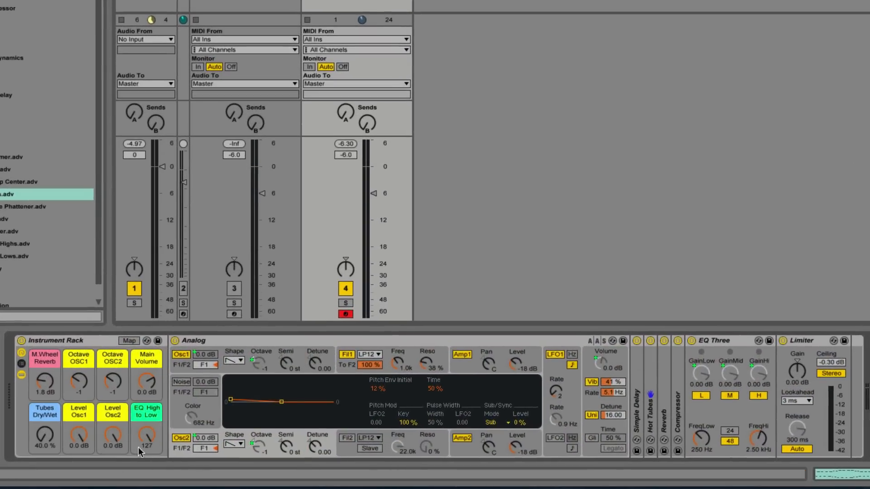
Sweep the EQ High to Low macro down to 0 and back to 127 to check how the three EQ gains respond.
{"action": "left_click_drag", "start_coordinate": [139, 449], "coordinate": [138, 488]}
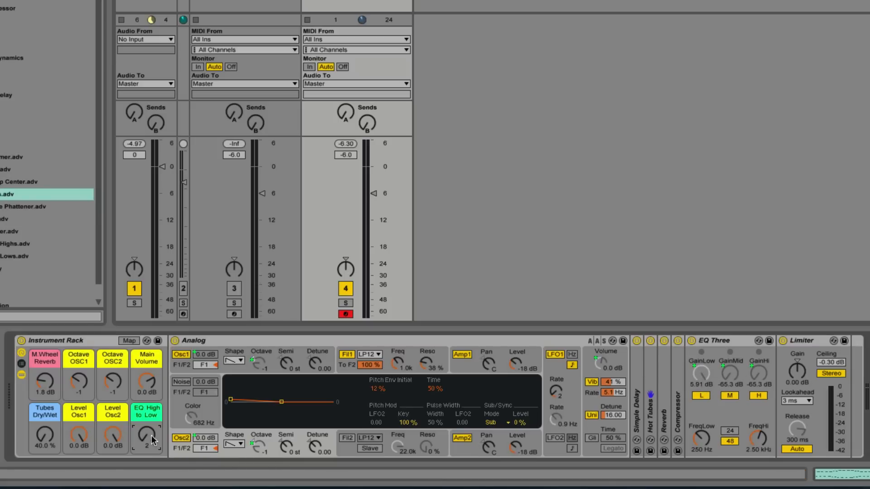
{"action": "left_click_drag", "start_coordinate": [146, 435], "coordinate": [147, 444]}
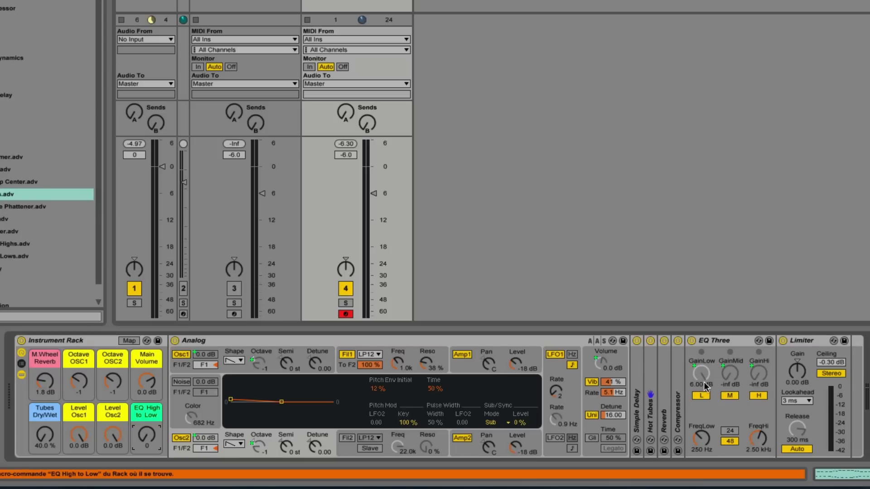
{"action": "mouse_move", "coordinate": [147, 436]}
{"action": "left_mouse_down"}
{"action": "mouse_move", "coordinate": [146, 407]}
{"action": "mouse_move", "coordinate": [147, 431]}
{"action": "left_mouse_up"}
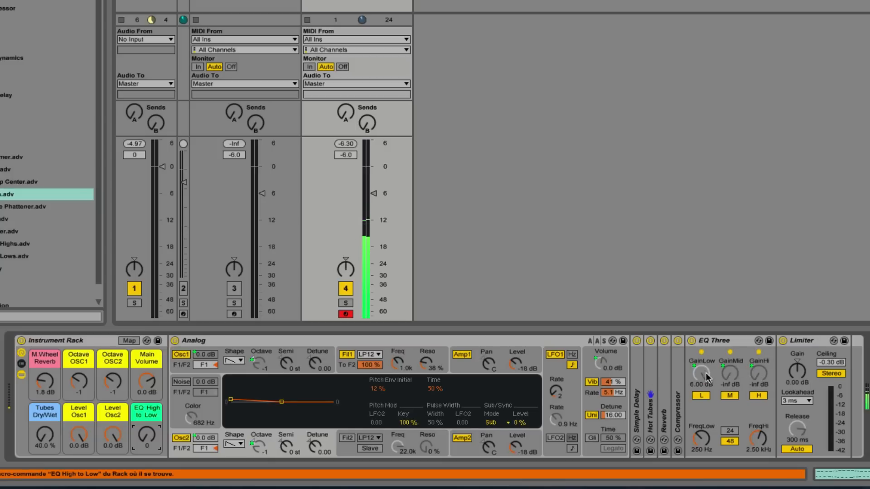
{"action": "left_click_drag", "start_coordinate": [147, 434], "coordinate": [147, 392]}
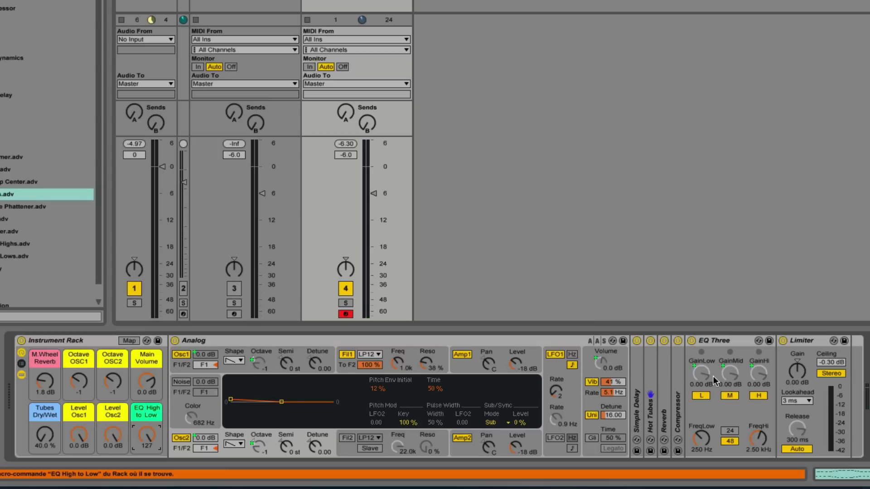
Fold the EQ Three and Limiter devices and rename the Instrument Rack as DRJ Saw Tomorrowland.
{"action": "double_click", "coordinate": [732, 341]}
{"action": "double_click", "coordinate": [727, 342]}
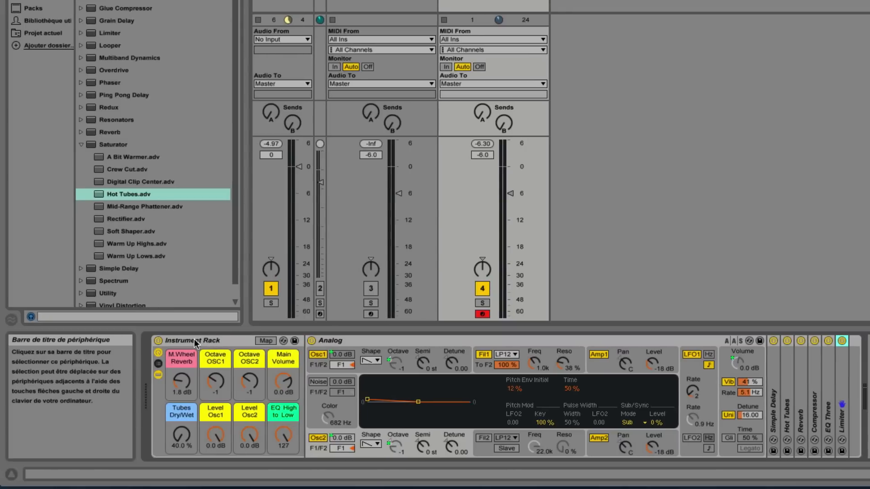
{"action": "left_click", "coordinate": [57, 340]}
{"action": "key", "text": "ctrl+r"}
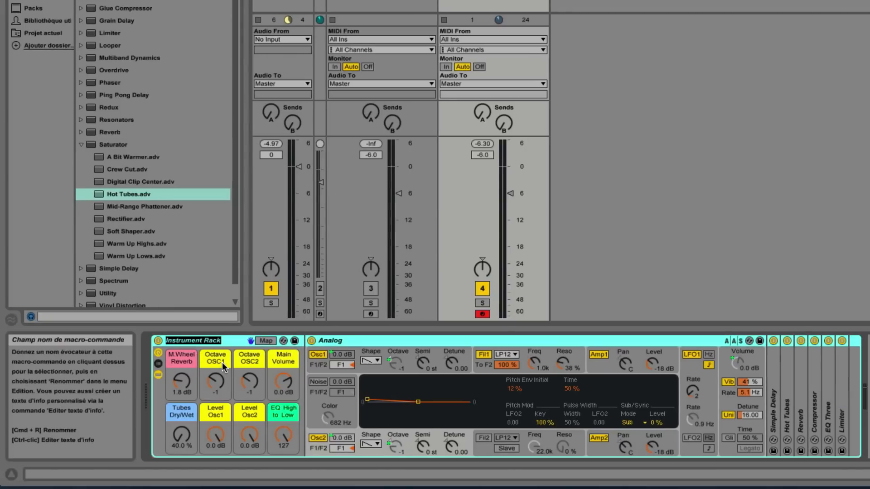
{"action": "type", "text": "DRJ Saw Tomorro"}
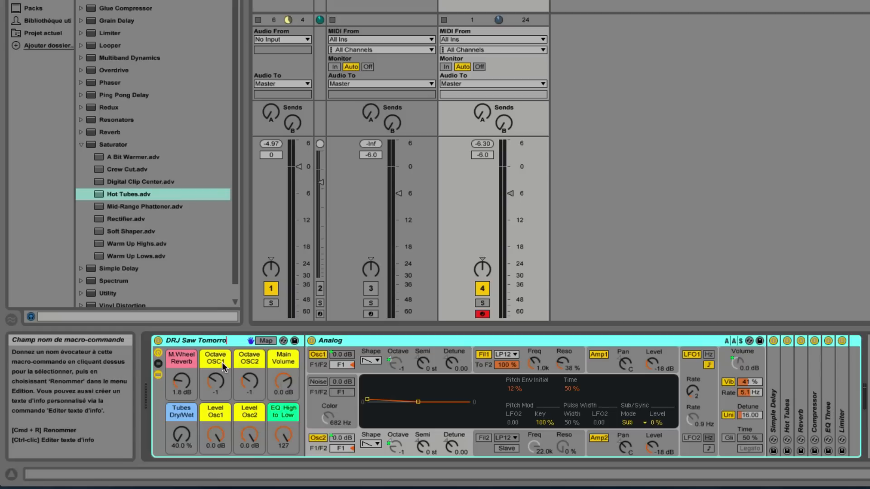
{"action": "type", "text": "wland"}
{"action": "key", "text": "Return"}
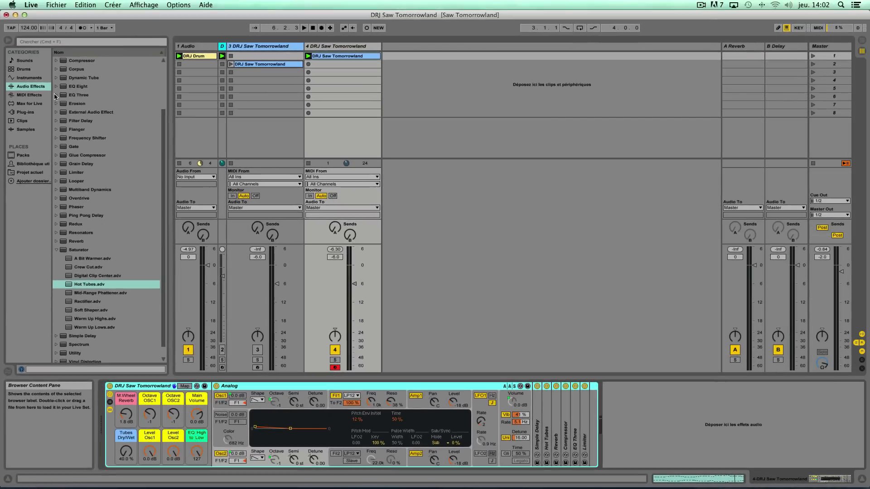
Browse the Instrument Rack presets among the instruments and select DRJ Saw Tomorrowland.adg.
{"action": "left_click", "coordinate": [32, 78]}
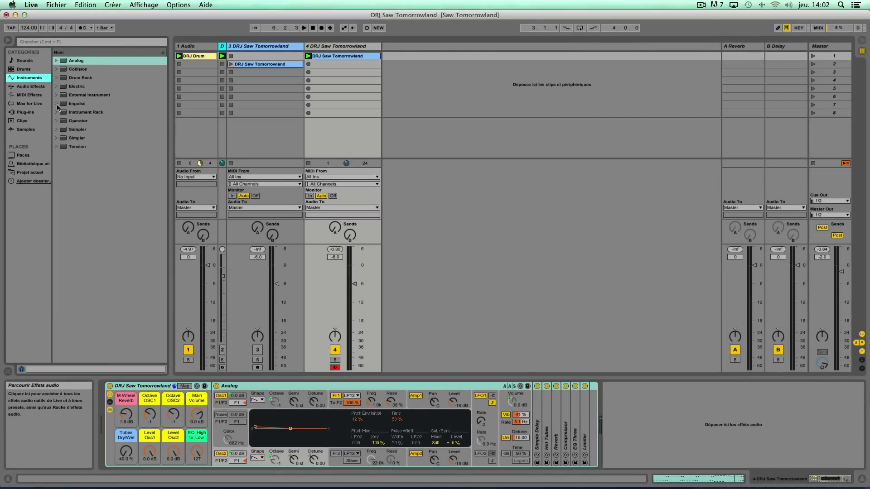
{"action": "left_click", "coordinate": [57, 113]}
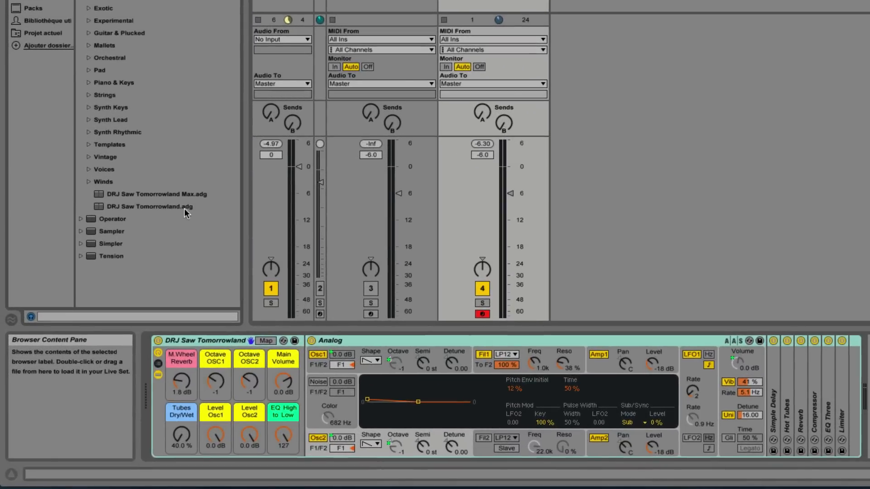
{"action": "left_click", "coordinate": [114, 293]}
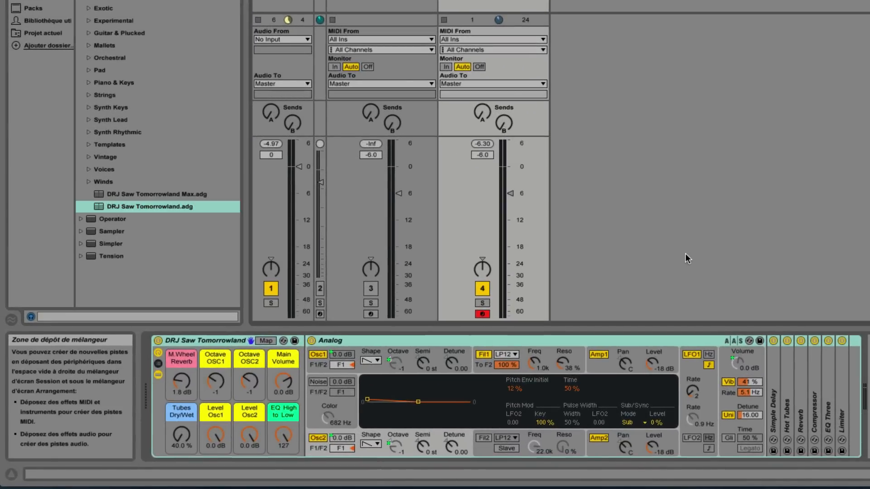